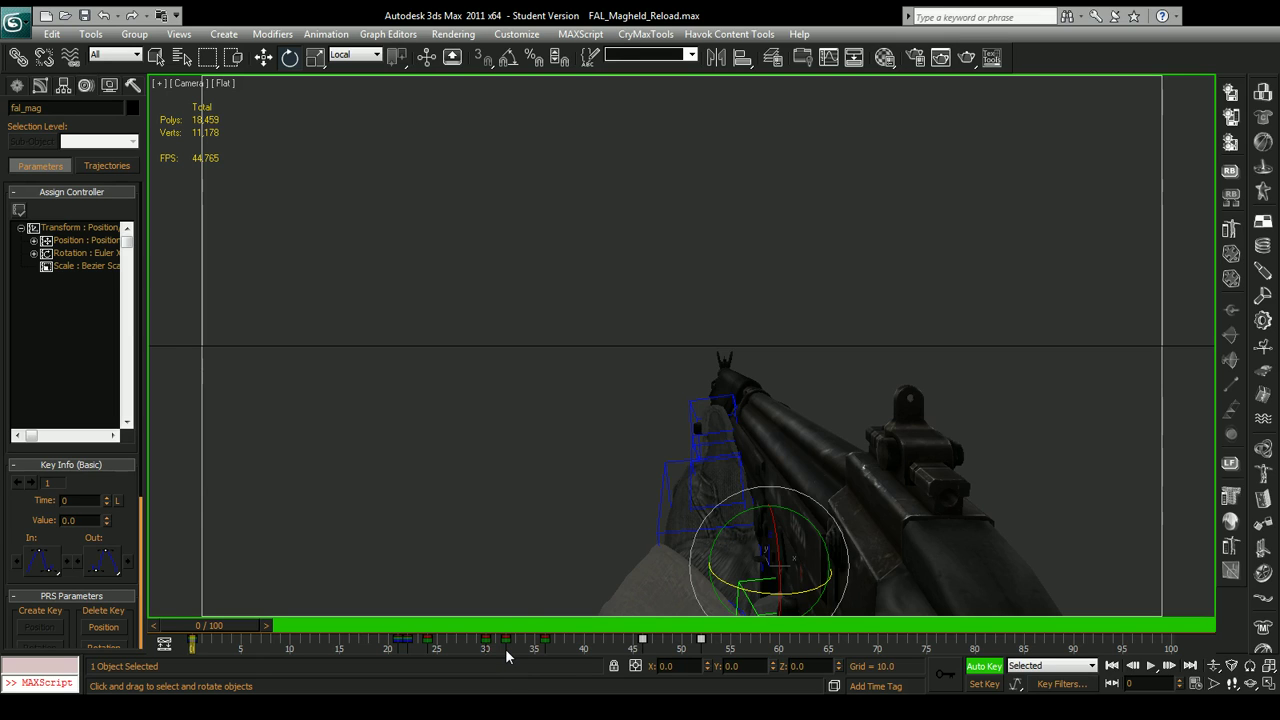
Play back and scrub the rifle reload animation in the camera view to examine its current motion.
{"action": "left_click", "coordinate": [1151, 665]}
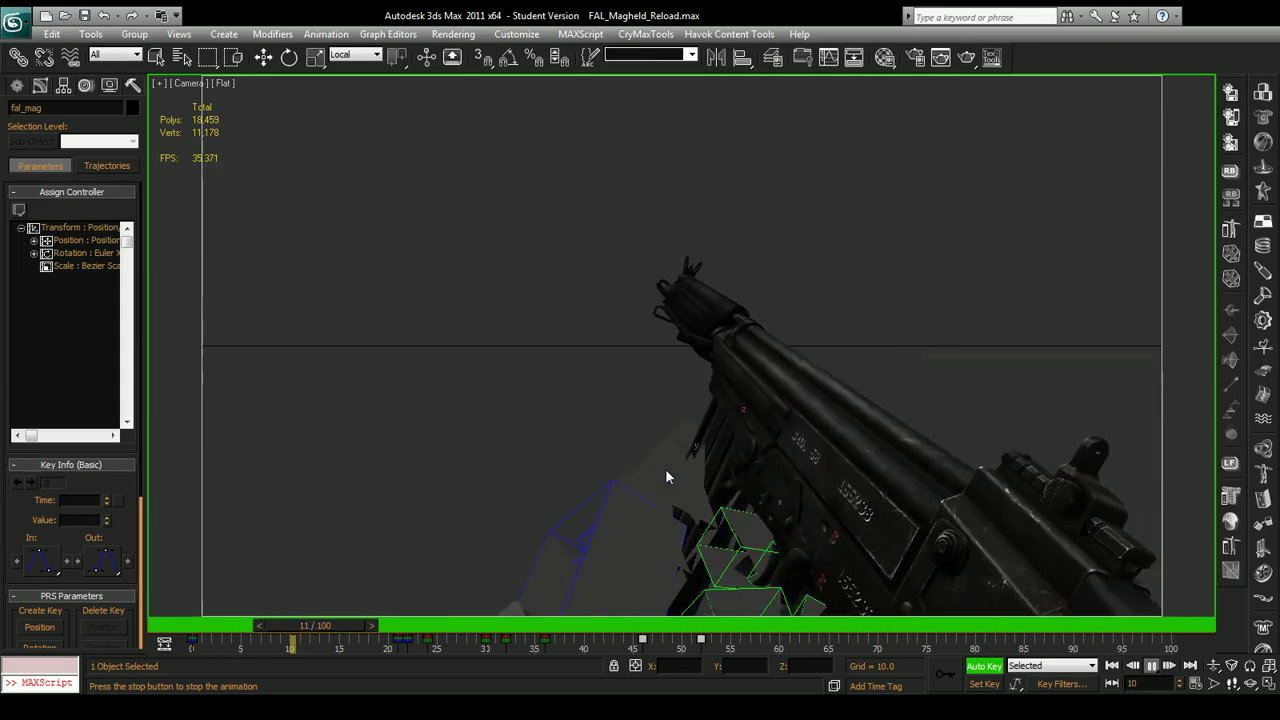
{"action": "left_click_drag", "start_coordinate": [453, 628], "coordinate": [195, 612]}
{"action": "key", "text": "e"}
{"action": "left_click", "coordinate": [414, 449]}
{"action": "left_click", "coordinate": [1150, 665]}
{"action": "left_click", "coordinate": [1060, 627]}
{"action": "left_click_drag", "start_coordinate": [1062, 626], "coordinate": [155, 620]}
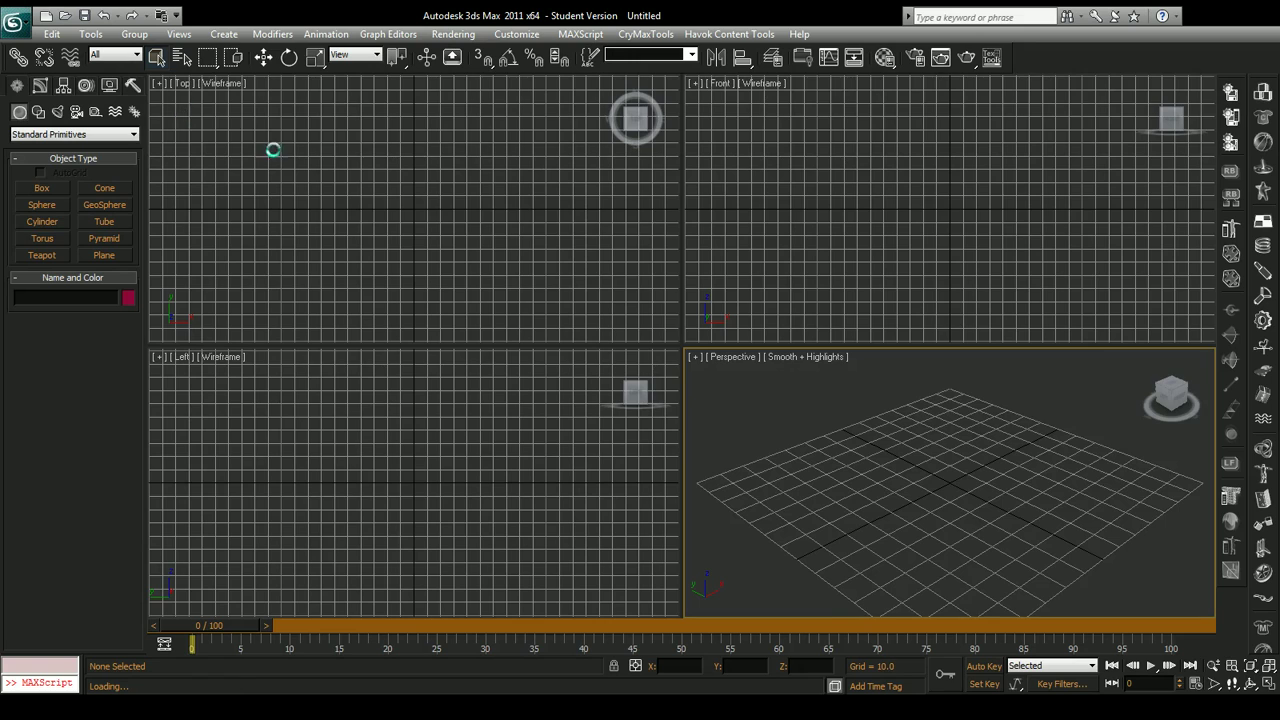
Review the reload animation, turn on Auto Key, and select the left thumb's base bone at frame 29.
{"action": "left_click", "coordinate": [1150, 665]}
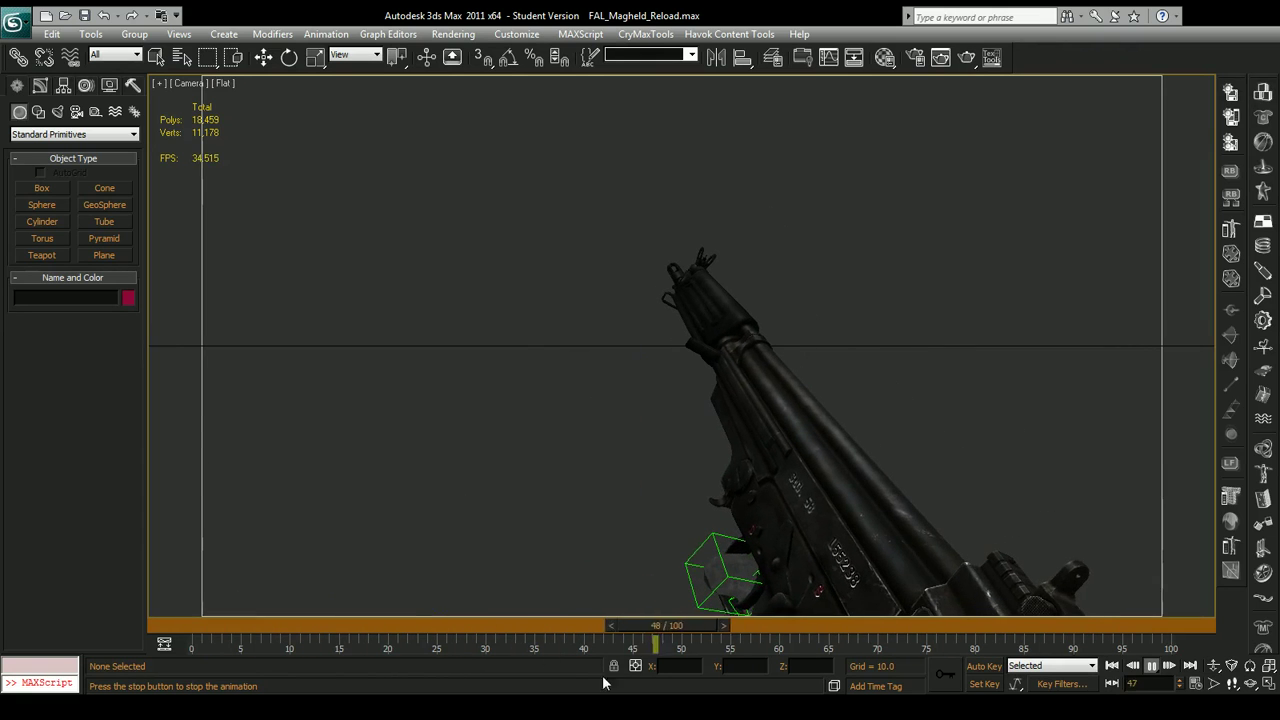
{"action": "left_click_drag", "start_coordinate": [608, 626], "coordinate": [393, 625]}
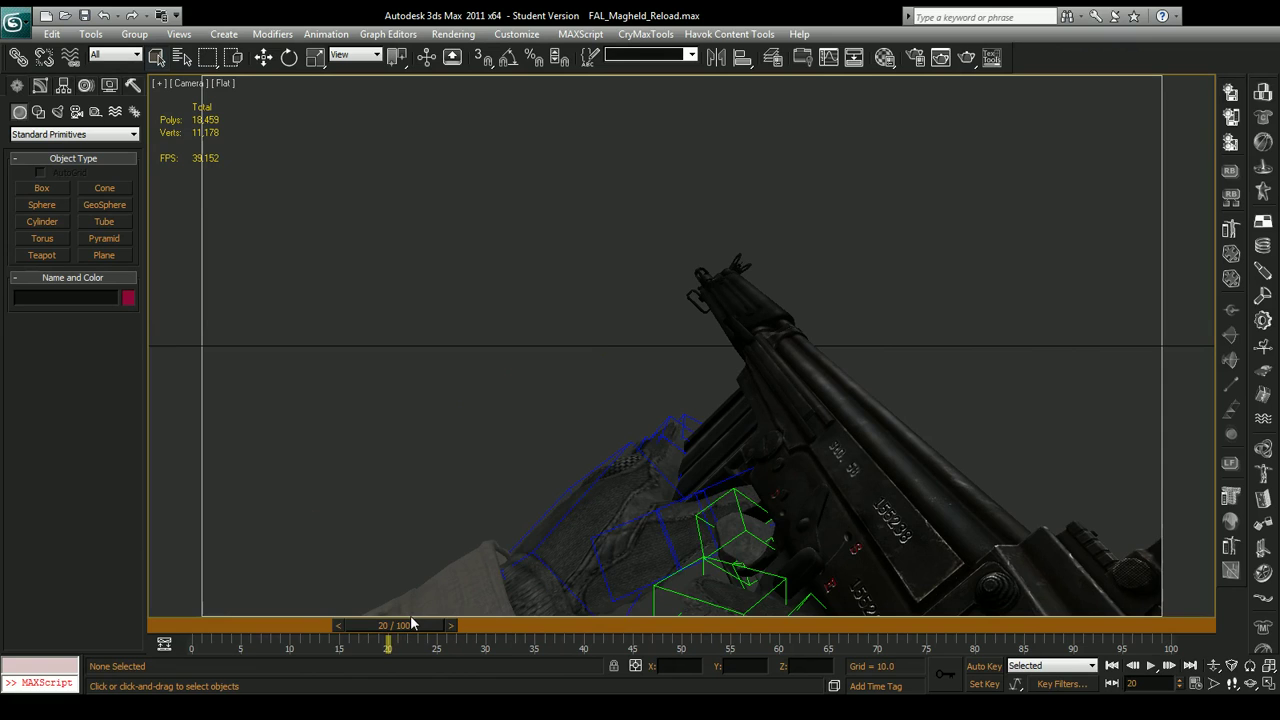
{"action": "key", "text": "n"}
{"action": "left_click", "coordinate": [683, 454]}
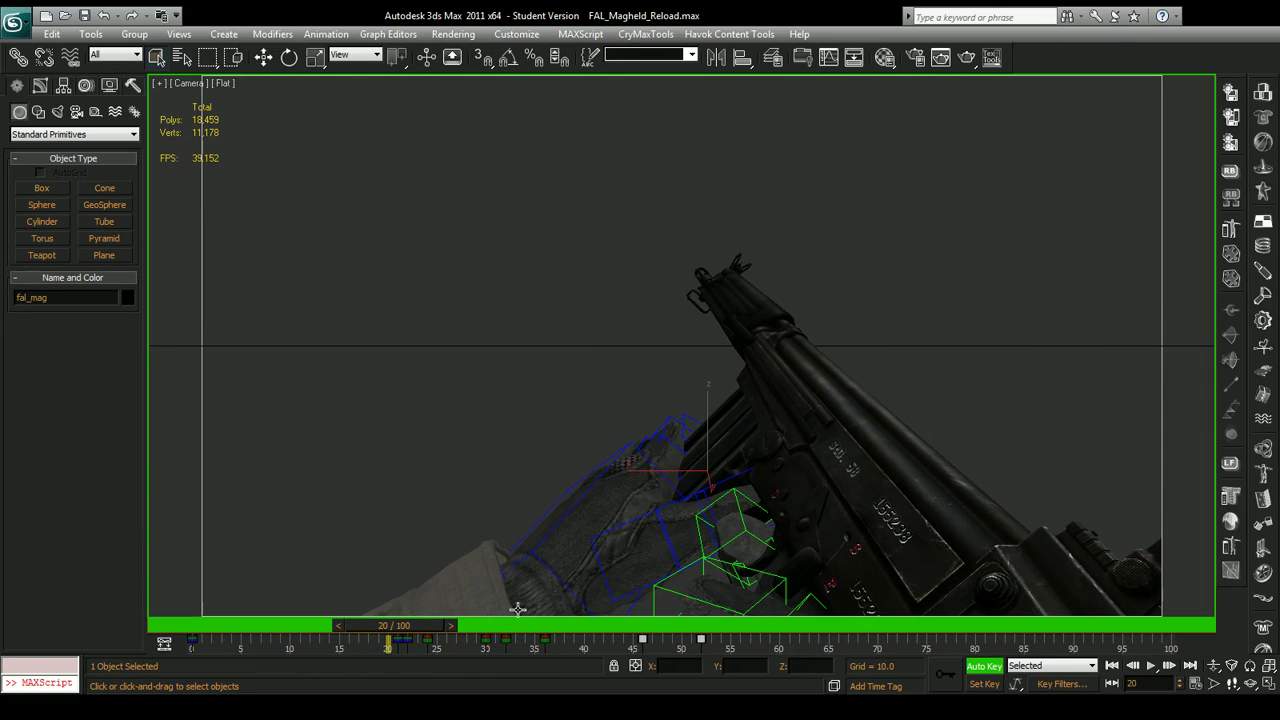
{"action": "left_click_drag", "start_coordinate": [437, 626], "coordinate": [494, 611]}
{"action": "left_click", "coordinate": [541, 519]}
{"action": "left_click", "coordinate": [630, 546]}
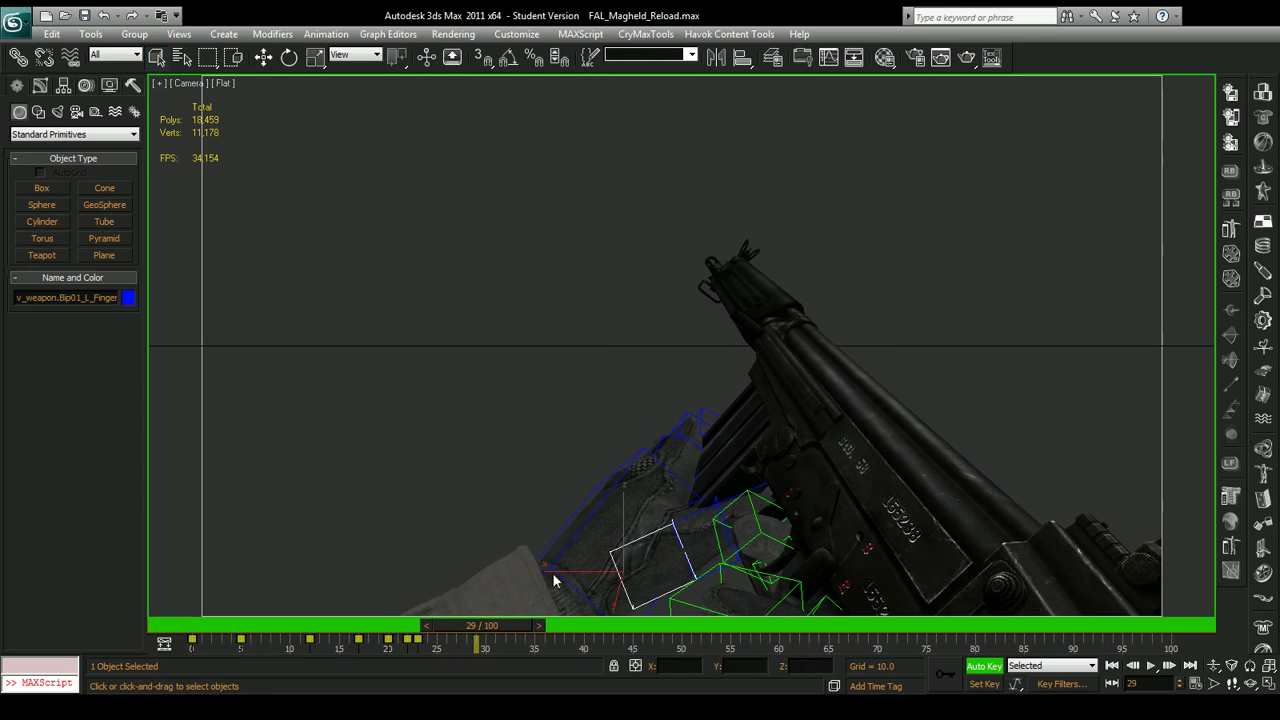
Set the Rotate tool to the Local coordinate system and go to frame 27 in a perspective view of the left hand.
{"action": "key", "text": "p"}
{"action": "scroll", "coordinate": [785, 375], "scroll_direction": "up", "scroll_amount": 6}
{"action": "middle_click_drag", "start_coordinate": [833, 484], "coordinate": [785, 500], "text": "alt"}
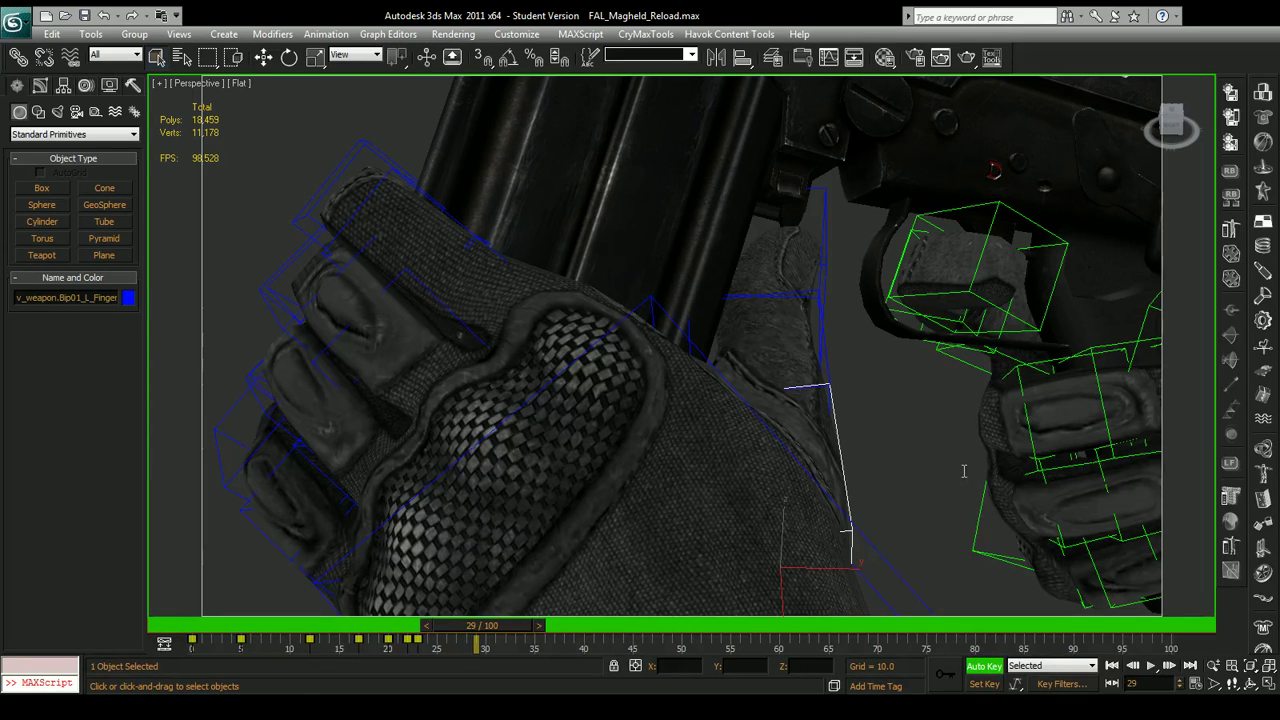
{"action": "middle_click_drag", "start_coordinate": [723, 266], "coordinate": [349, 106], "text": "alt"}
{"action": "left_click", "coordinate": [290, 57]}
{"action": "left_click", "coordinate": [356, 122]}
{"action": "key", "text": "shift+z"}
{"action": "mouse_move", "coordinate": [486, 627]}
{"action": "left_mouse_down"}
{"action": "mouse_move", "coordinate": [385, 627]}
{"action": "mouse_move", "coordinate": [467, 634]}
{"action": "left_mouse_up"}
{"action": "middle_click_drag", "start_coordinate": [672, 520], "coordinate": [724, 582], "text": "alt"}
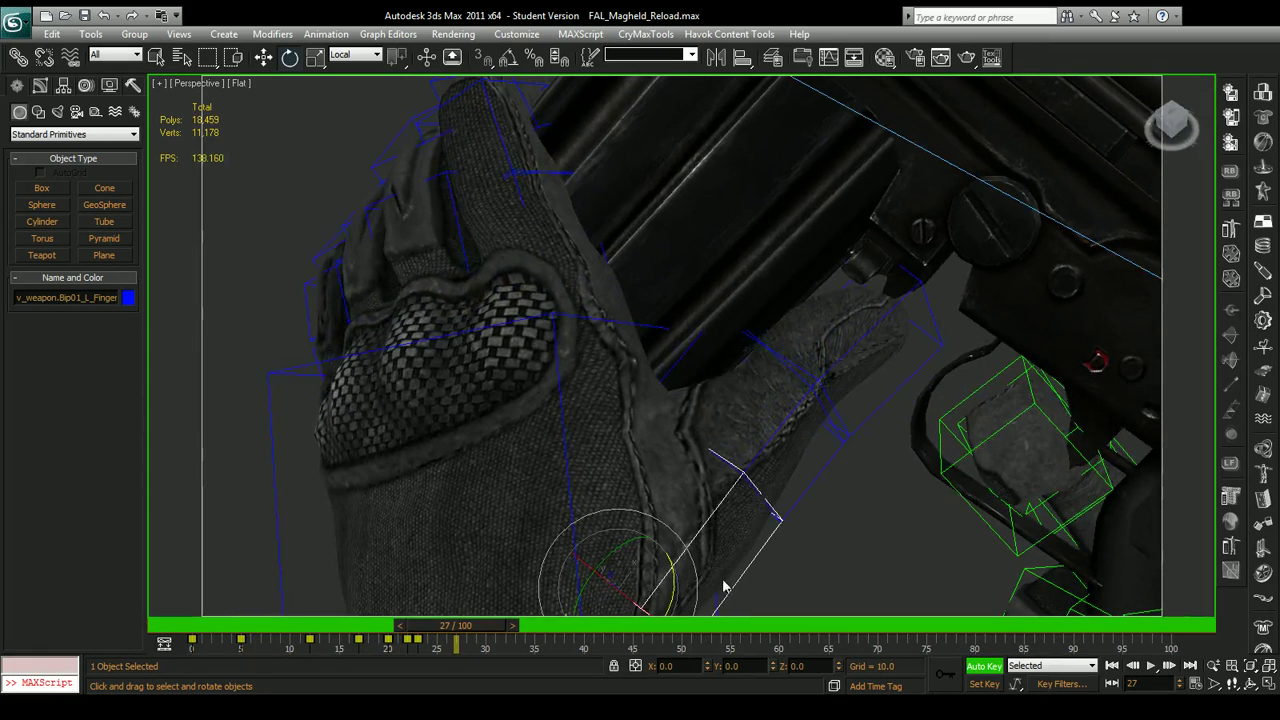
Rotate the left thumb's base and middle bones at frame 27 to adjust the thumb's pose beside the magazine.
{"action": "left_click_drag", "start_coordinate": [668, 588], "coordinate": [666, 566]}
{"action": "left_click", "coordinate": [800, 485]}
{"action": "left_click_drag", "start_coordinate": [760, 472], "coordinate": [756, 473]}
{"action": "middle_click_drag", "start_coordinate": [756, 468], "coordinate": [686, 400], "text": "alt"}
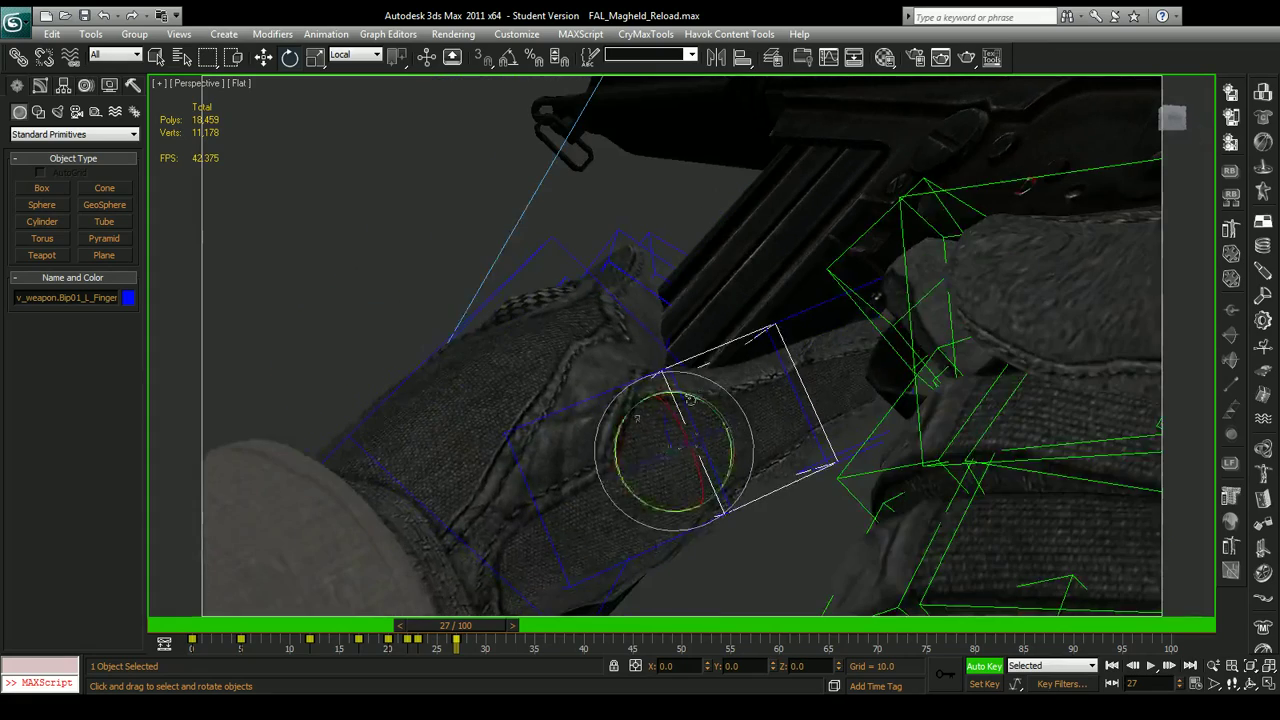
{"action": "left_click", "coordinate": [568, 414]}
{"action": "left_click_drag", "start_coordinate": [477, 479], "coordinate": [528, 500]}
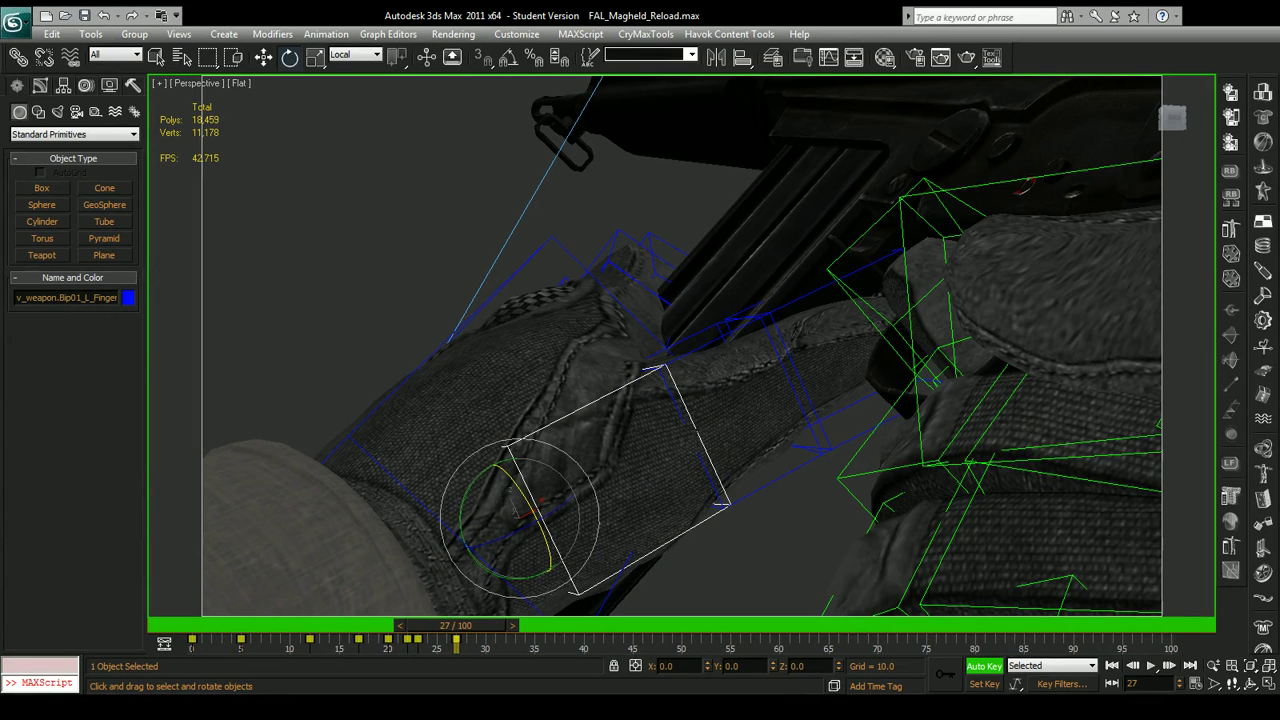
{"action": "middle_click_drag", "start_coordinate": [677, 414], "coordinate": [831, 514], "text": "alt"}
Retime the left thumb's keys after frame 23 to frames 24, 25 and 29, and play the result in the camera view.
{"action": "left_click_drag", "start_coordinate": [489, 629], "coordinate": [495, 625]}
{"action": "key", "text": "c"}
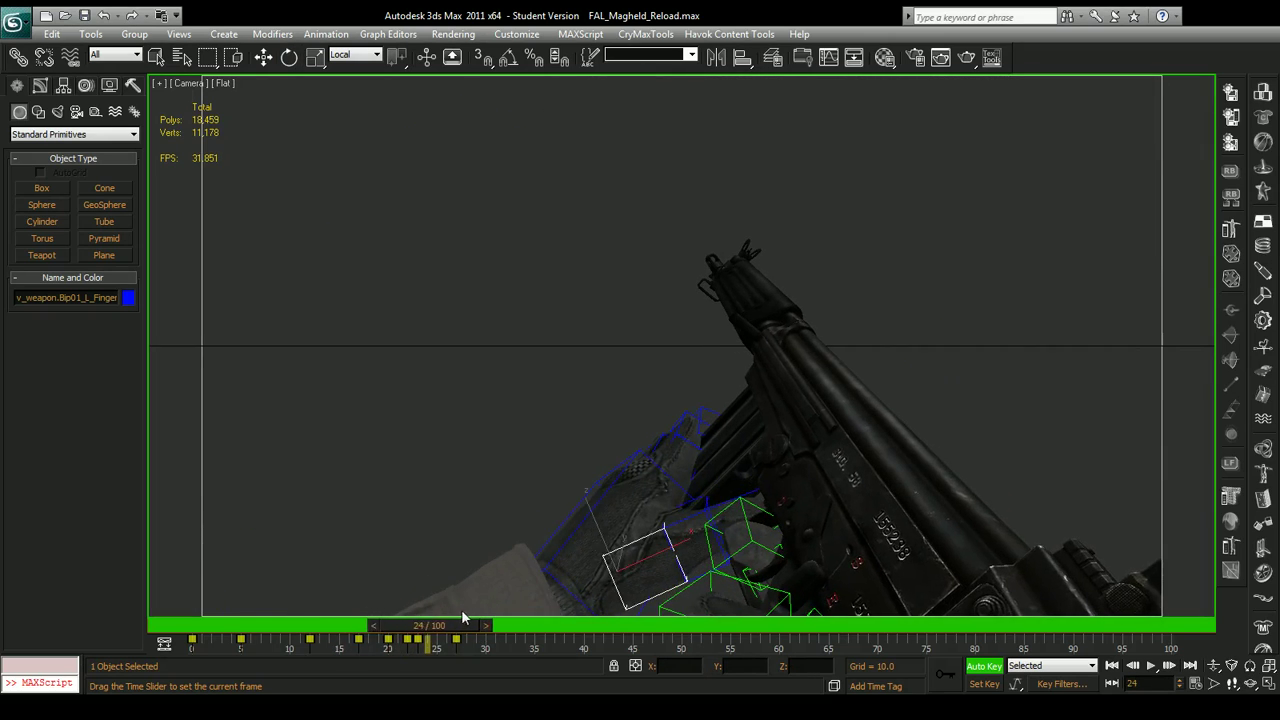
{"action": "key", "text": "e"}
{"action": "left_click_drag", "start_coordinate": [456, 640], "coordinate": [285, 627]}
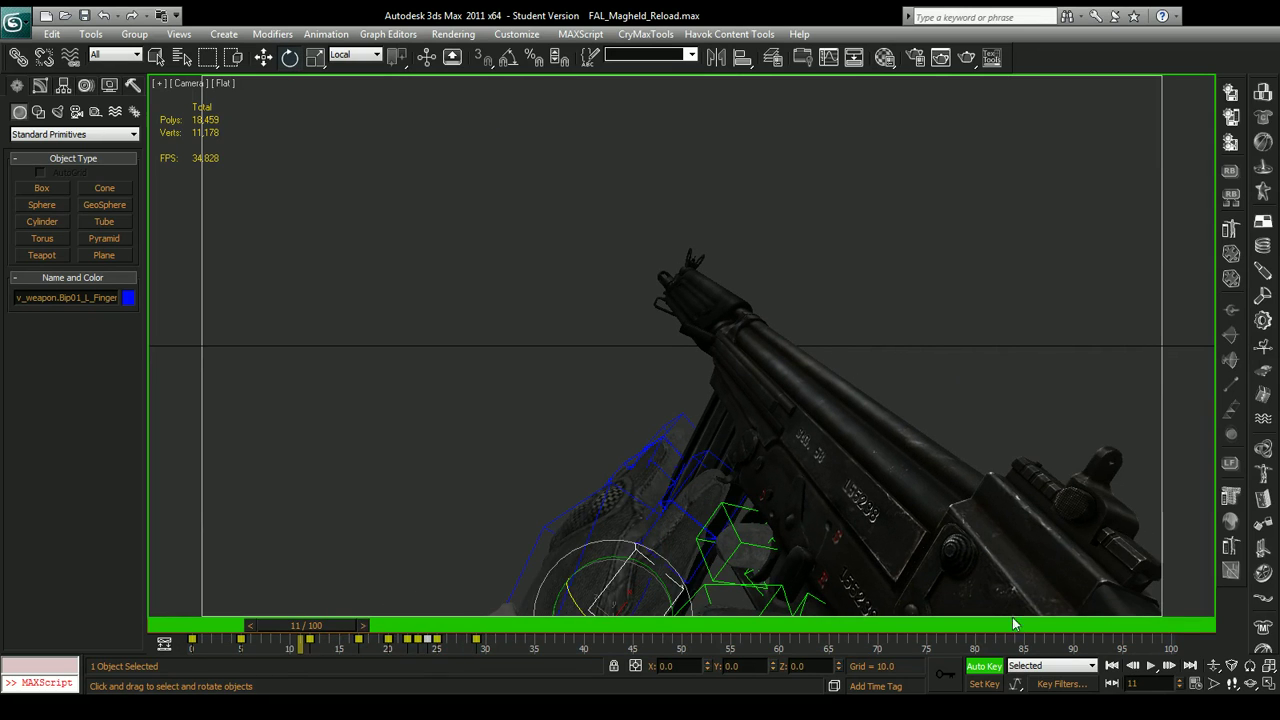
{"action": "left_click", "coordinate": [1152, 665]}
{"action": "mouse_move", "coordinate": [550, 624]}
{"action": "left_mouse_down"}
{"action": "mouse_move", "coordinate": [452, 634]}
{"action": "mouse_move", "coordinate": [563, 634]}
{"action": "left_mouse_up"}
Adjust the magazine's rotation and position in the left hand at frame 36, using Local coordinates for the move.
{"action": "key", "text": "e"}
{"action": "left_click", "coordinate": [734, 419]}
{"action": "left_click_drag", "start_coordinate": [672, 448], "coordinate": [683, 428]}
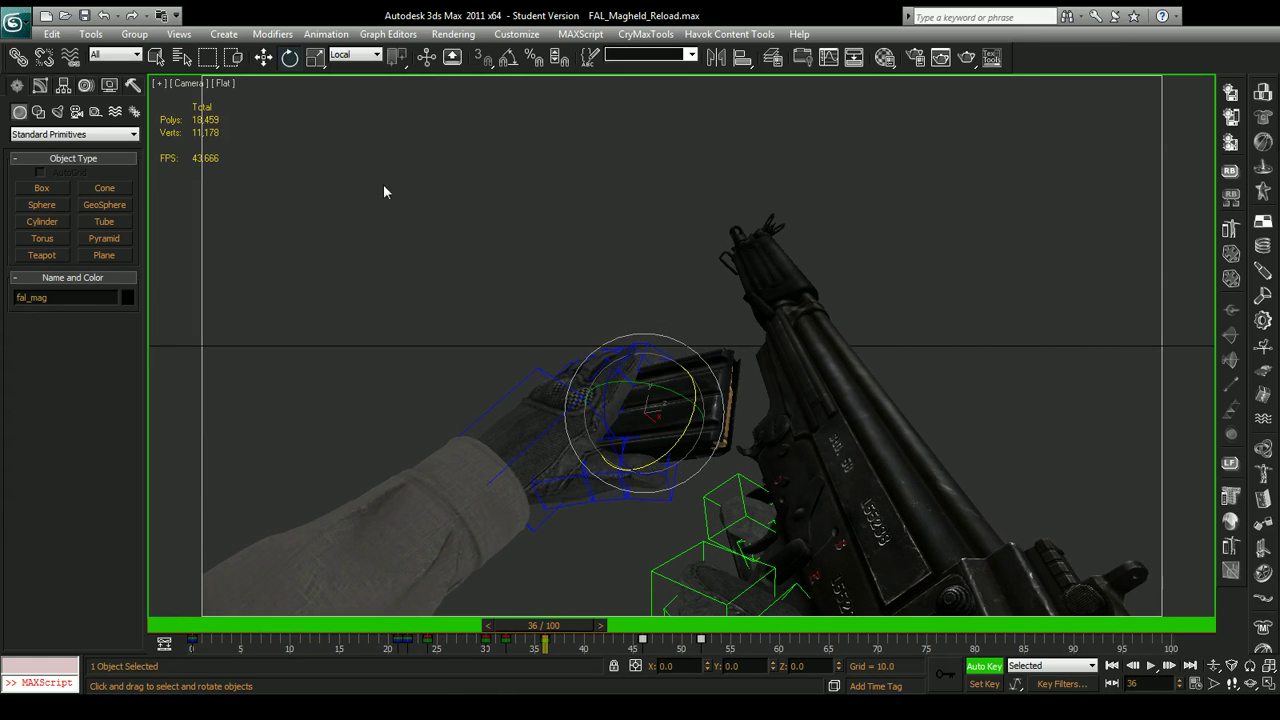
{"action": "left_click", "coordinate": [263, 57]}
{"action": "left_click", "coordinate": [355, 56]}
{"action": "left_click", "coordinate": [355, 110]}
{"action": "left_click_drag", "start_coordinate": [670, 393], "coordinate": [677, 396]}
Check the magazine from the left side, refine its position in the hand at frame 36, and replay the animation.
{"action": "key", "text": "l"}
{"action": "scroll", "coordinate": [643, 466], "scroll_direction": "up", "scroll_amount": 6}
{"action": "middle_click_drag", "start_coordinate": [643, 466], "coordinate": [699, 447]}
{"action": "mouse_move", "coordinate": [543, 626]}
{"action": "left_mouse_down"}
{"action": "mouse_move", "coordinate": [527, 633]}
{"action": "mouse_move", "coordinate": [558, 637]}
{"action": "mouse_move", "coordinate": [523, 640]}
{"action": "mouse_move", "coordinate": [543, 632]}
{"action": "left_mouse_up"}
{"action": "key", "text": "c"}
{"action": "key", "text": "w"}
{"action": "left_click_drag", "start_coordinate": [708, 426], "coordinate": [677, 432]}
{"action": "left_click_drag", "start_coordinate": [543, 626], "coordinate": [428, 626]}
{"action": "left_click", "coordinate": [1149, 667]}
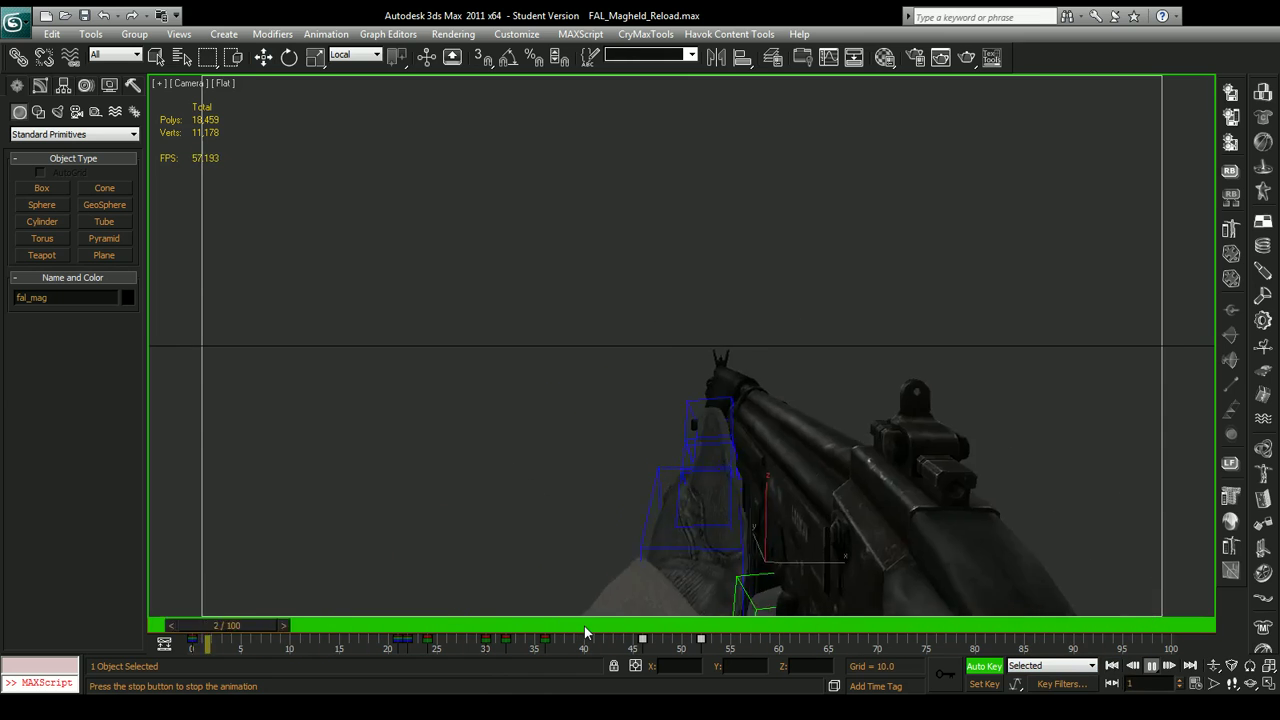
Rotate the left clavicle bone at frame 33 in the top view to reposition the left arm.
{"action": "mouse_move", "coordinate": [566, 628]}
{"action": "left_mouse_down"}
{"action": "mouse_move", "coordinate": [429, 627]}
{"action": "mouse_move", "coordinate": [566, 631]}
{"action": "mouse_move", "coordinate": [521, 634]}
{"action": "mouse_move", "coordinate": [541, 632]}
{"action": "left_mouse_up"}
{"action": "left_click", "coordinate": [558, 554]}
{"action": "key", "text": "t"}
{"action": "scroll", "coordinate": [586, 421], "scroll_direction": "up", "scroll_amount": 3}
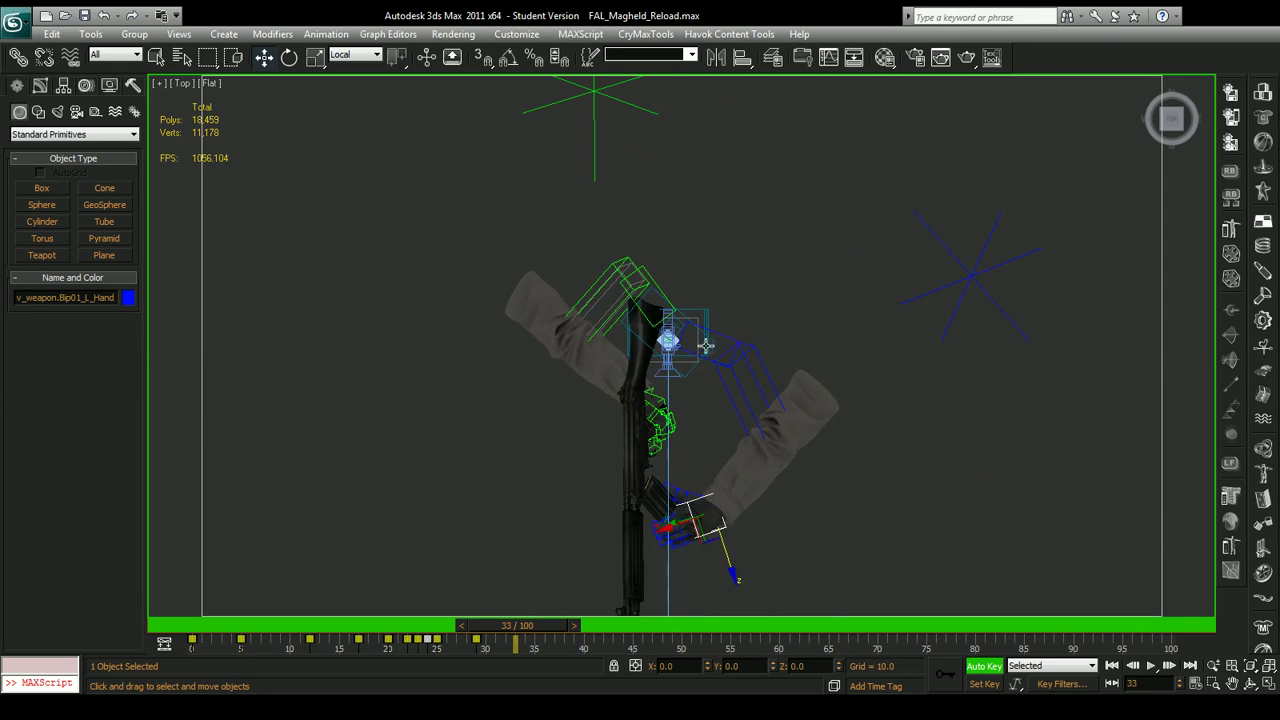
{"action": "left_click", "coordinate": [706, 346]}
{"action": "left_click", "coordinate": [722, 337]}
{"action": "left_click", "coordinate": [289, 57]}
{"action": "middle_click_drag", "start_coordinate": [705, 441], "coordinate": [603, 363]}
{"action": "scroll", "coordinate": [693, 439], "scroll_direction": "up", "scroll_amount": 3}
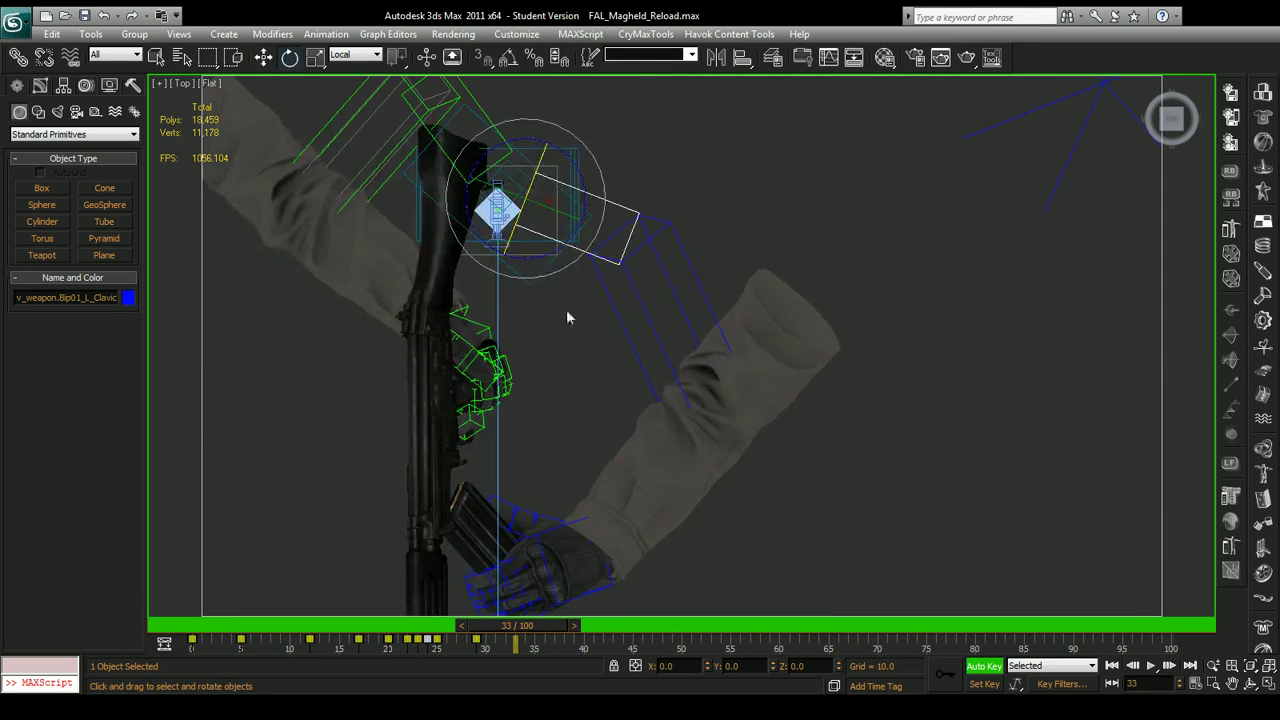
{"action": "left_click_drag", "start_coordinate": [549, 268], "coordinate": [514, 264]}
Rotate the left forearm bone about its local X axis at frame 33 and check it through the camera.
{"action": "left_click", "coordinate": [650, 505]}
{"action": "mouse_move", "coordinate": [723, 417]}
{"action": "left_mouse_down"}
{"action": "mouse_move", "coordinate": [741, 420]}
{"action": "mouse_move", "coordinate": [740, 405]}
{"action": "left_mouse_up"}
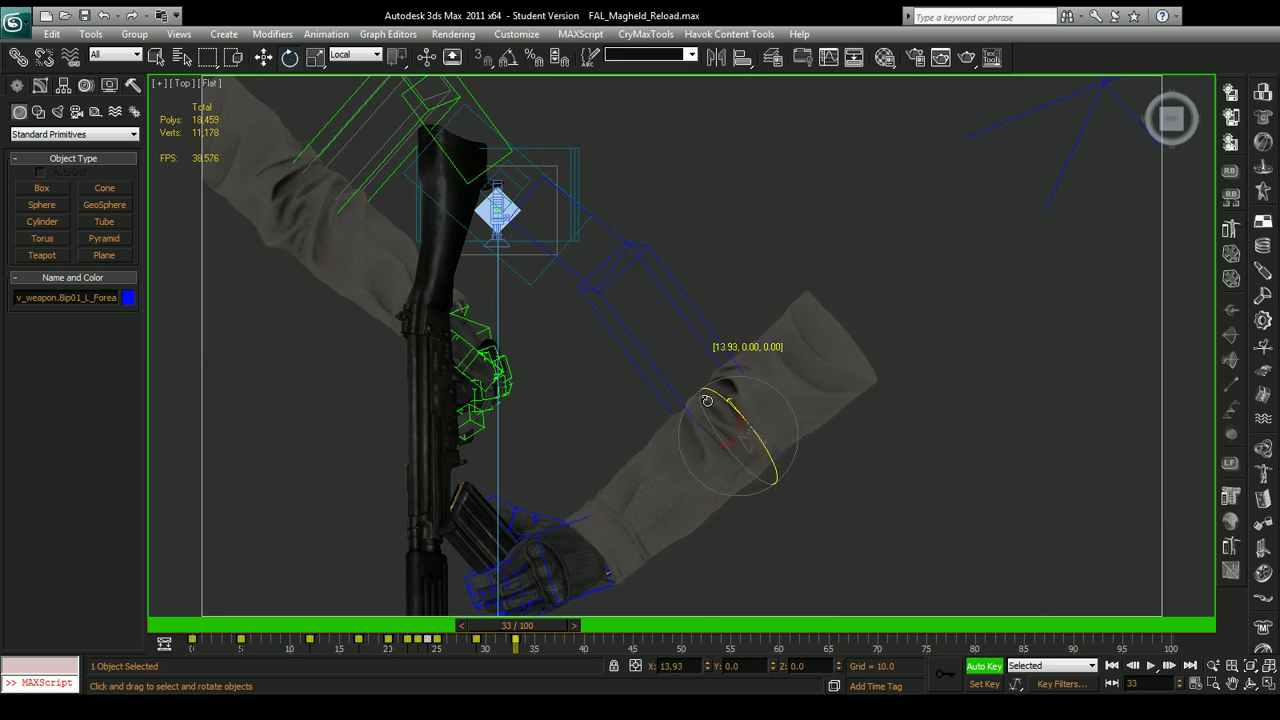
{"action": "key", "text": "c"}
{"action": "mouse_move", "coordinate": [707, 666]}
{"action": "left_mouse_down"}
{"action": "mouse_move", "coordinate": [709, 691]}
{"action": "mouse_move", "coordinate": [705, 650]}
{"action": "left_mouse_up"}
Rotate the left forearm bone at frame 40 to adjust how the sleeve follows the hand holding the magazine.
{"action": "left_click_drag", "start_coordinate": [548, 628], "coordinate": [614, 627]}
{"action": "key", "text": "e"}
{"action": "key", "text": "l"}
{"action": "key", "text": "p"}
{"action": "scroll", "coordinate": [546, 451], "scroll_direction": "up", "scroll_amount": 5}
{"action": "middle_click_drag", "start_coordinate": [546, 451], "coordinate": [516, 435]}
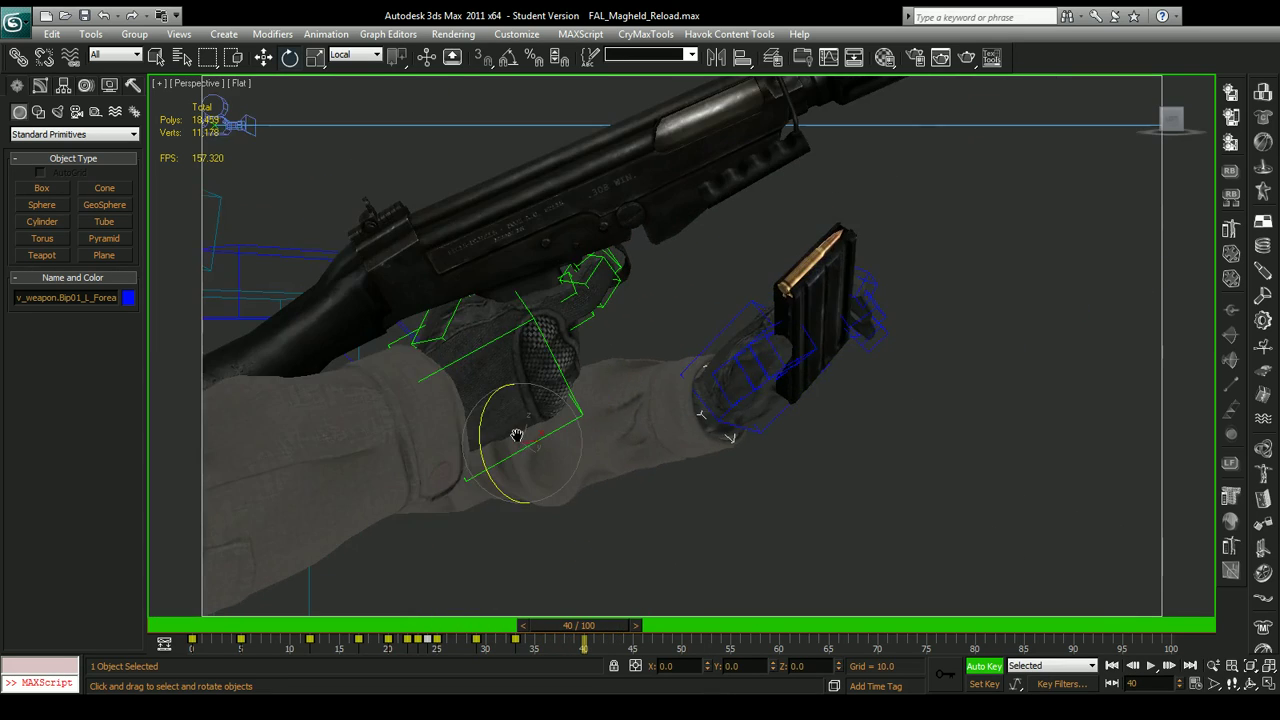
{"action": "middle_click_drag", "start_coordinate": [784, 443], "coordinate": [432, 502], "text": "alt"}
{"action": "left_click_drag", "start_coordinate": [423, 511], "coordinate": [398, 491]}
Rotate the left clavicle bone at frame 40 and check the arm's exit up to frame 48 through the camera.
{"action": "left_click", "coordinate": [697, 389]}
{"action": "middle_click_drag", "start_coordinate": [697, 389], "coordinate": [624, 480], "text": "alt"}
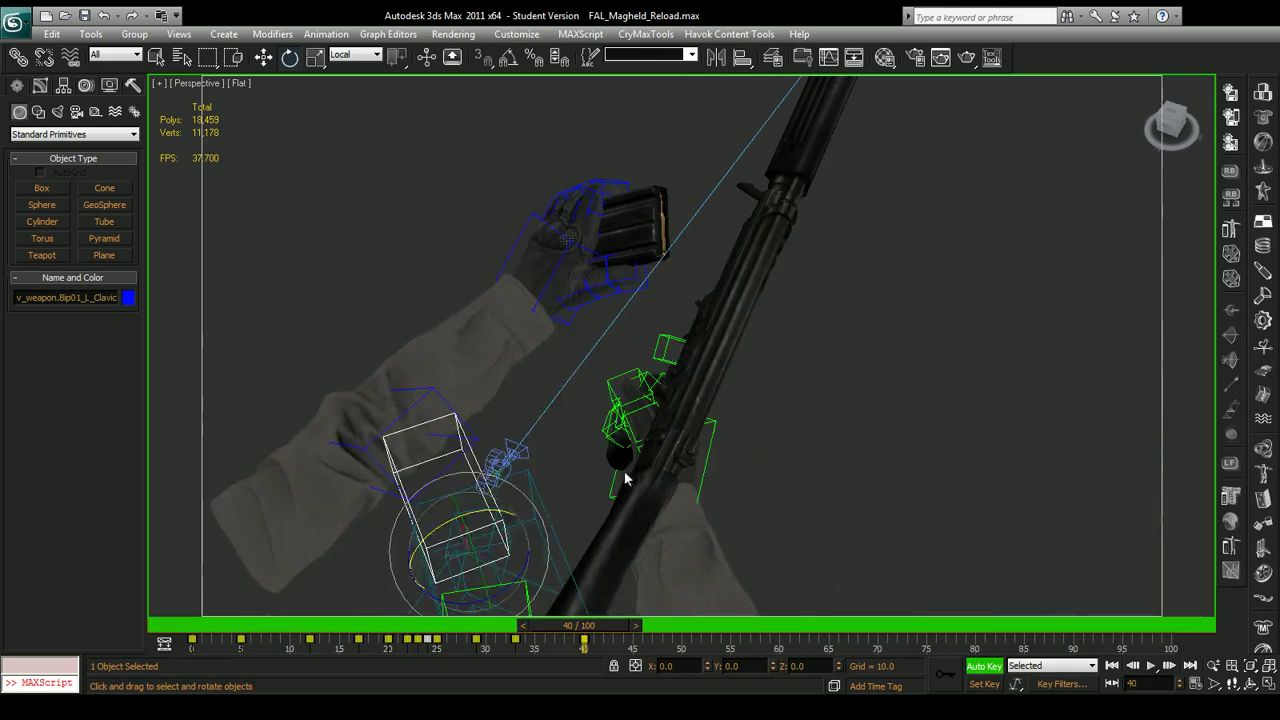
{"action": "left_click_drag", "start_coordinate": [504, 578], "coordinate": [534, 555]}
{"action": "left_click_drag", "start_coordinate": [578, 625], "coordinate": [658, 625]}
{"action": "key", "text": "c"}
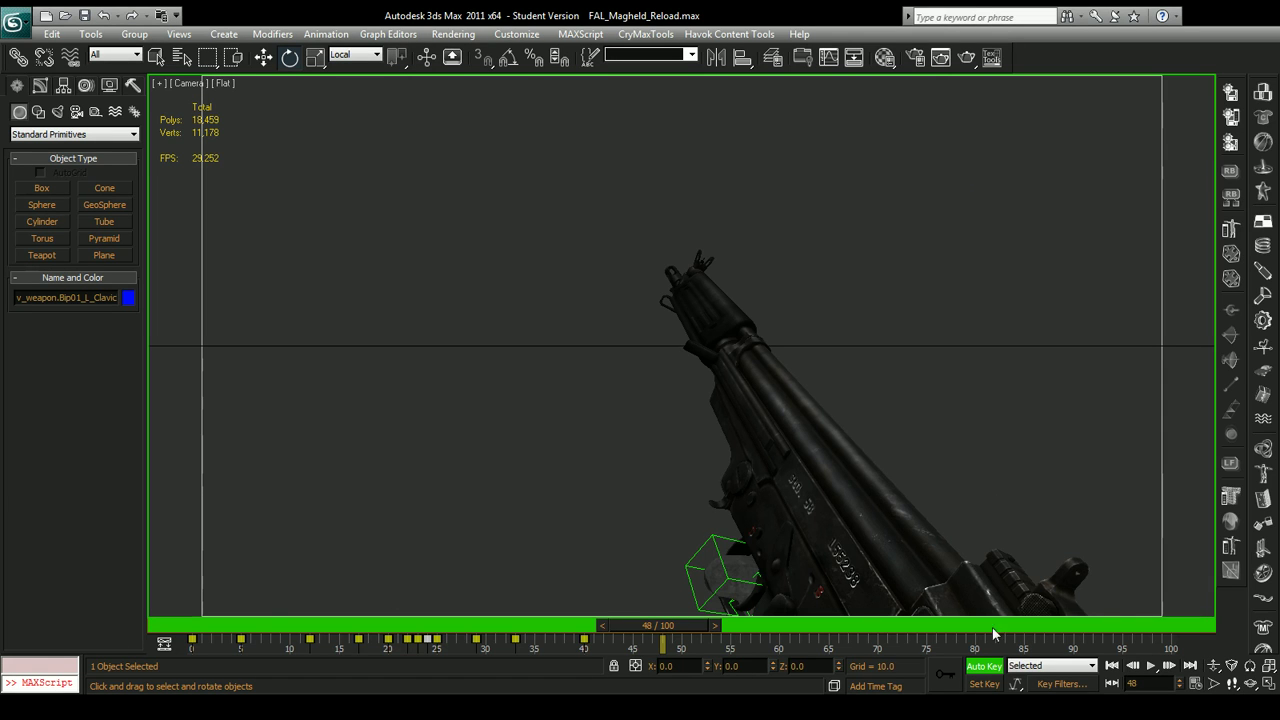
Play the reload animation from its first frame, stop at frame 40, and save the scene.
{"action": "left_click", "coordinate": [1111, 665]}
{"action": "left_click", "coordinate": [1151, 665]}
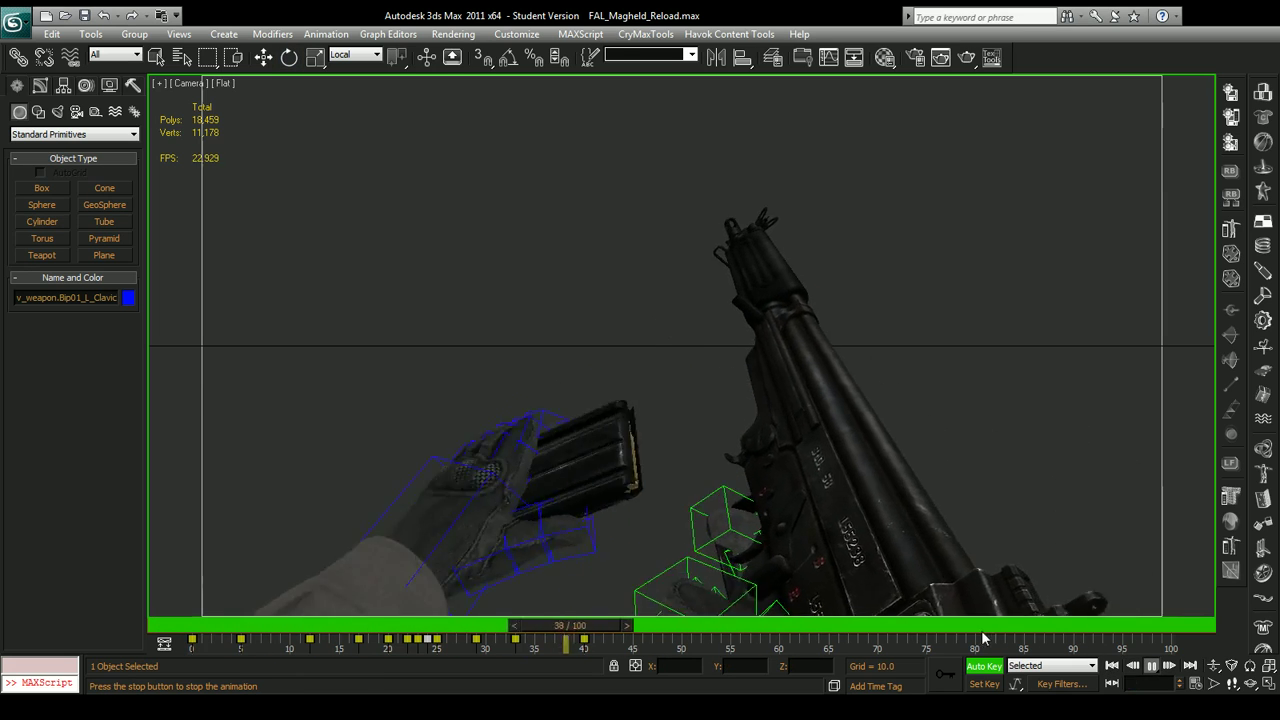
{"action": "left_click_drag", "start_coordinate": [742, 626], "coordinate": [550, 622]}
{"action": "key", "text": "e"}
{"action": "key", "text": "ctrl+s"}
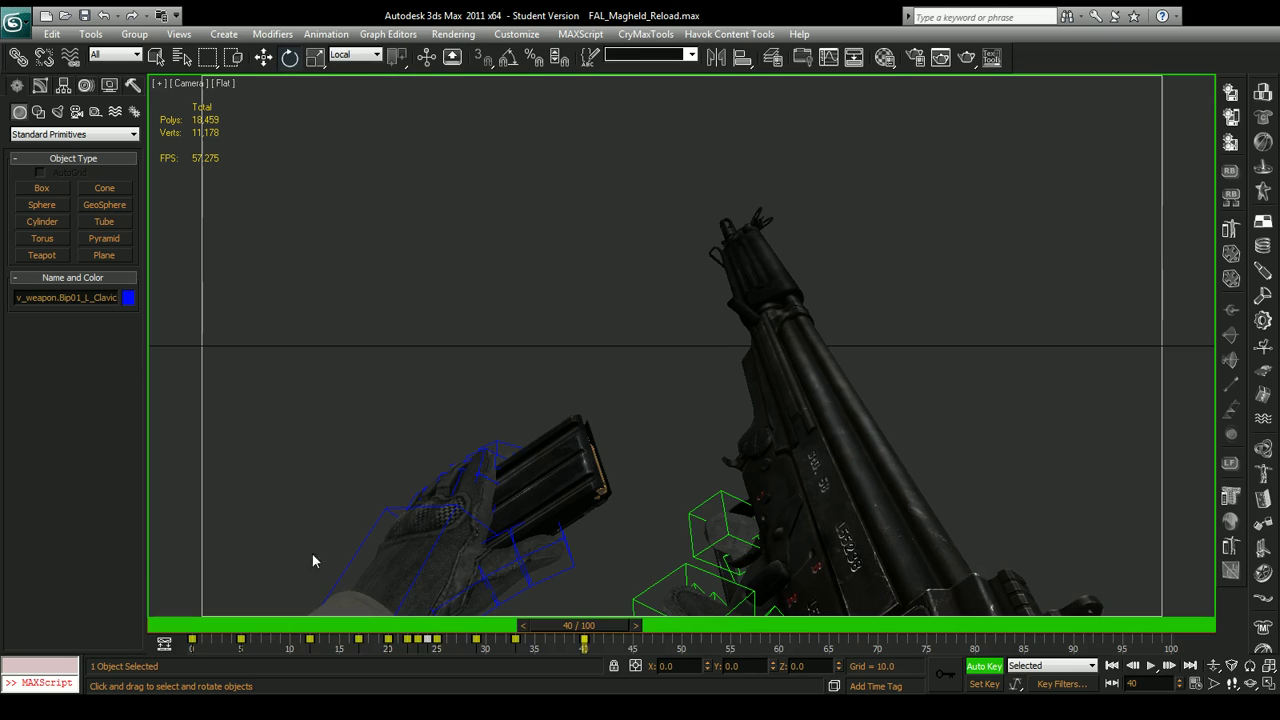
Select the rifle body and examine its motion around frames 21 to 33 by scrubbing and replaying the animation.
{"action": "left_click_drag", "start_coordinate": [614, 625], "coordinate": [437, 626]}
{"action": "key", "text": "e"}
{"action": "left_click", "coordinate": [734, 371]}
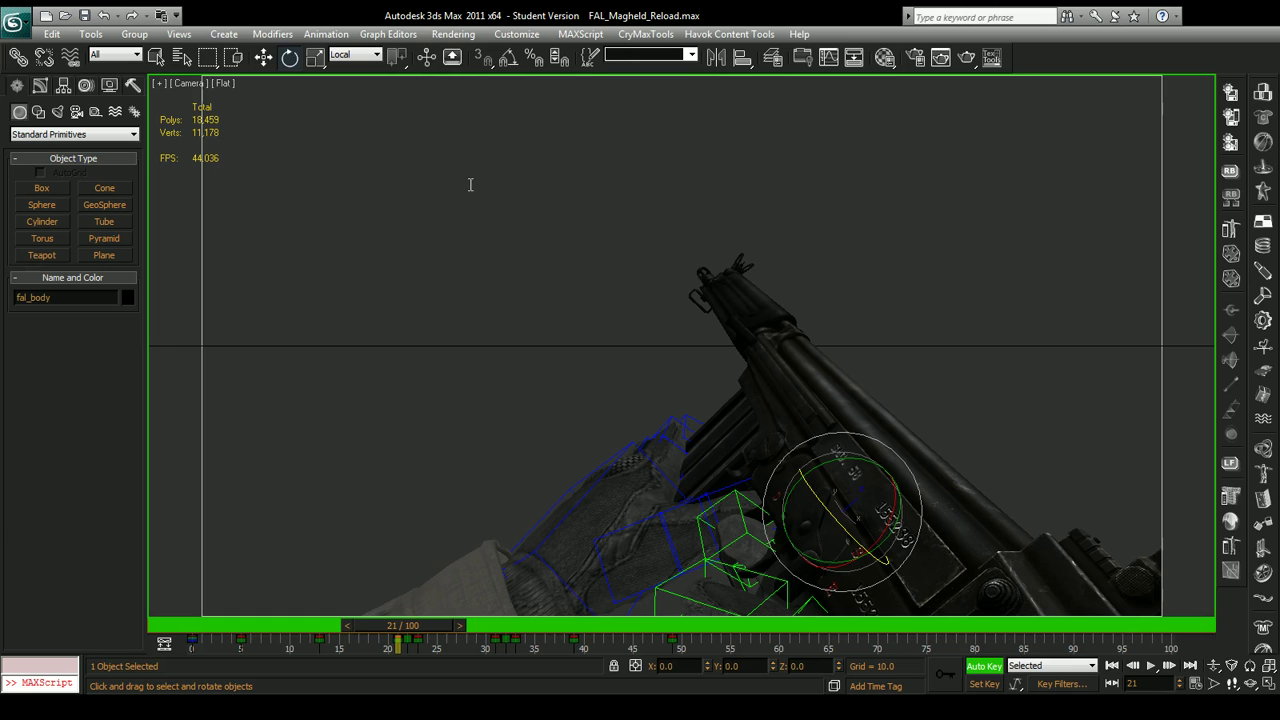
{"action": "left_click_drag", "start_coordinate": [424, 625], "coordinate": [523, 625]}
{"action": "key", "text": "e"}
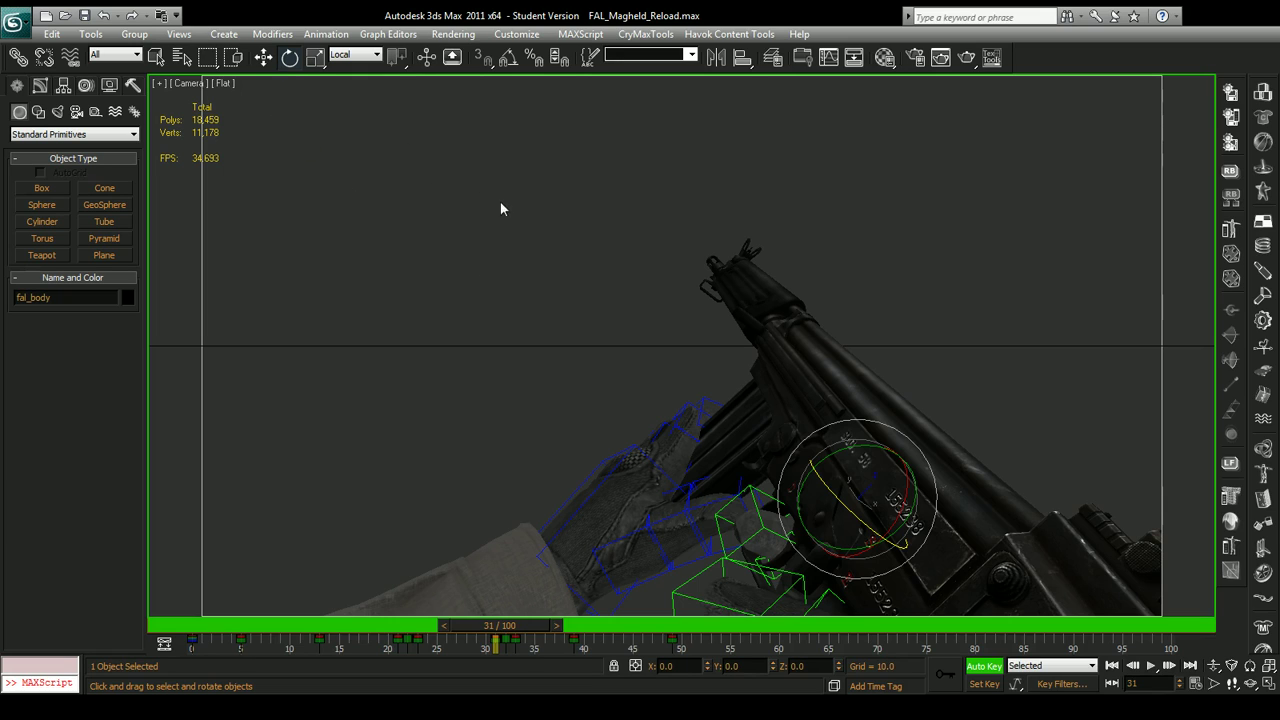
{"action": "left_click", "coordinate": [1153, 667]}
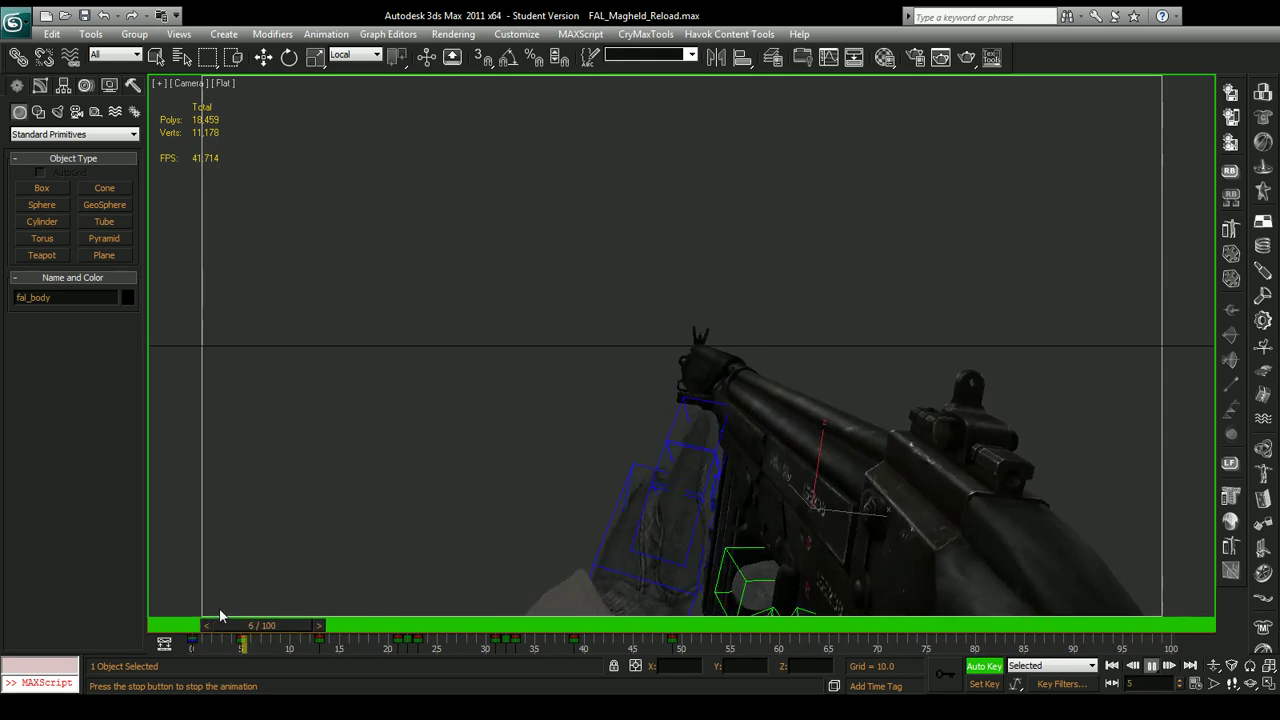
{"action": "left_click_drag", "start_coordinate": [356, 634], "coordinate": [517, 624]}
{"action": "key", "text": "e"}
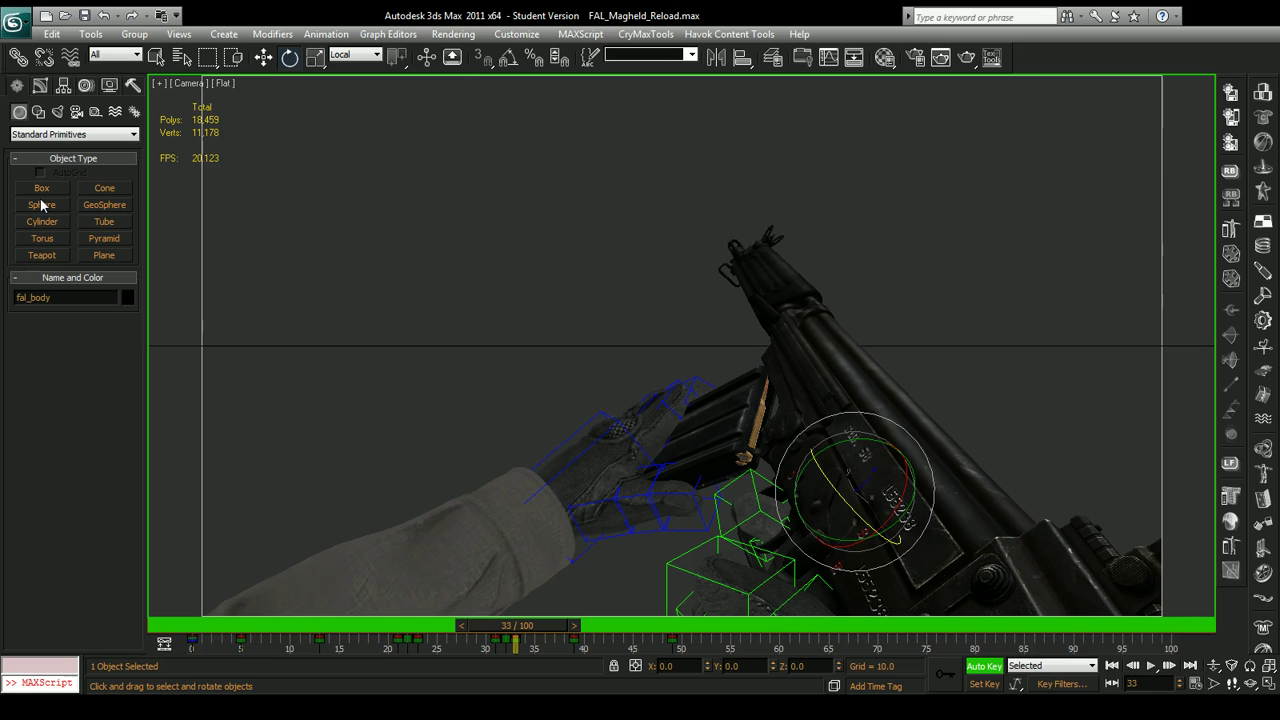
{"action": "left_click", "coordinate": [1112, 666]}
{"action": "left_click", "coordinate": [1150, 666]}
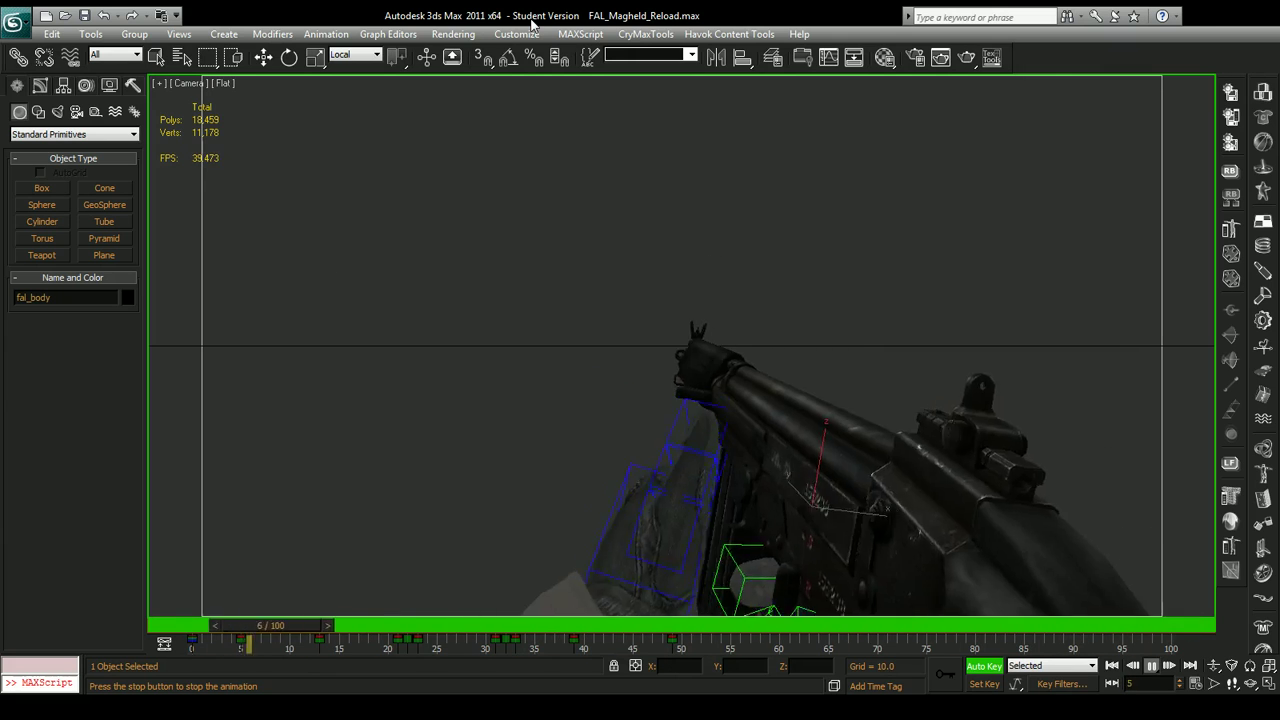
Try rotating the rifle body at frame 58 and raising it in the camera view.
{"action": "left_click_drag", "start_coordinate": [545, 625], "coordinate": [782, 645]}
{"action": "left_click_drag", "start_coordinate": [808, 489], "coordinate": [830, 512]}
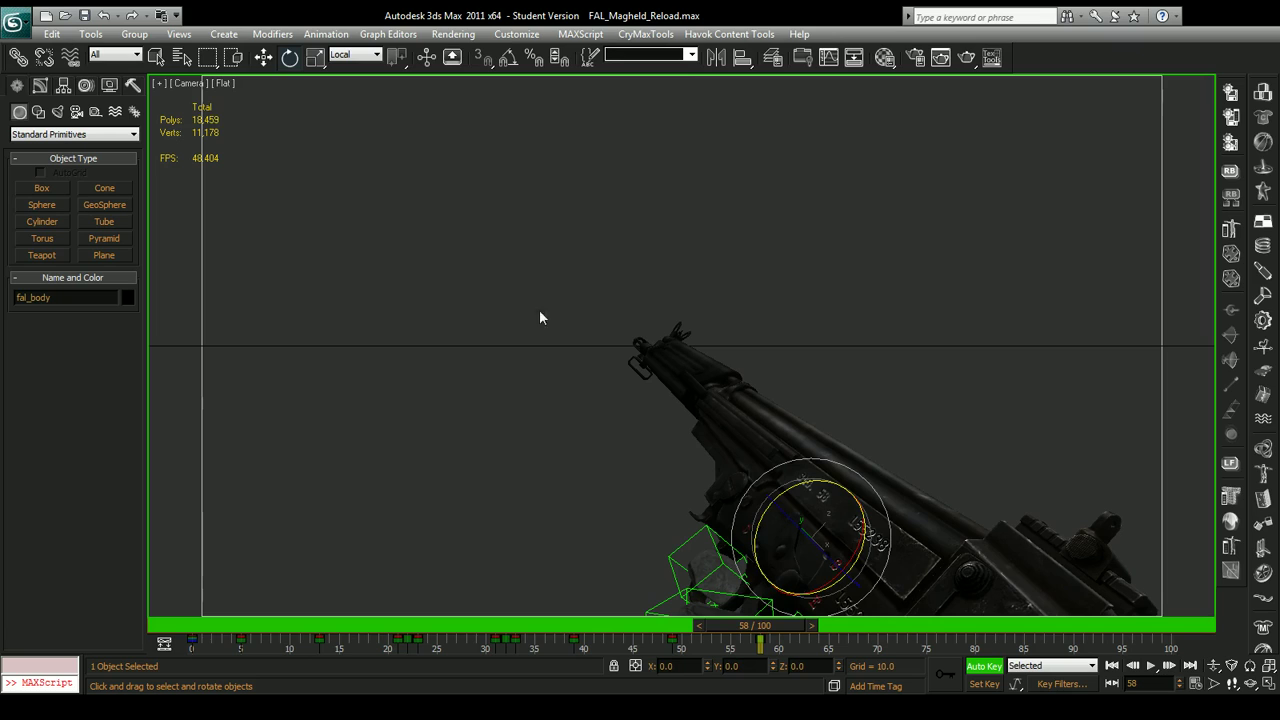
{"action": "left_click", "coordinate": [263, 57]}
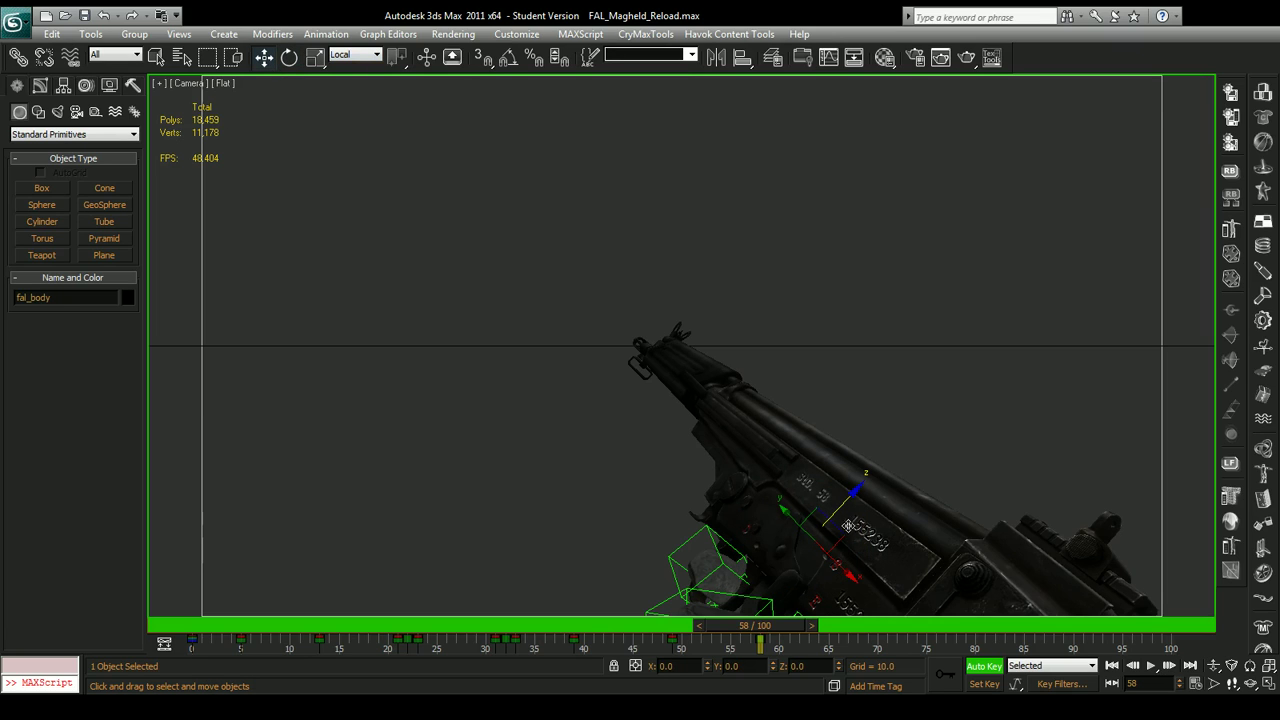
{"action": "left_click_drag", "start_coordinate": [789, 532], "coordinate": [790, 460]}
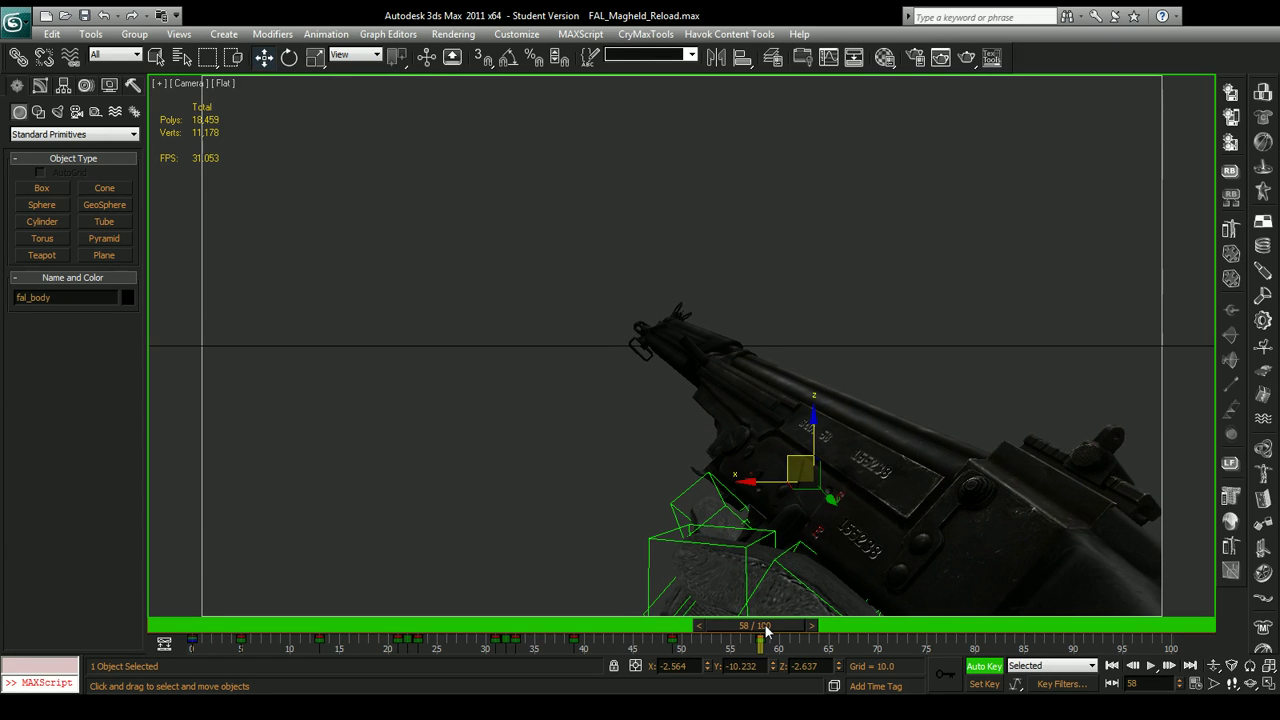
Try lowering the rifle body at frame 58 and shifting its new key to frame 62.
{"action": "left_click_drag", "start_coordinate": [763, 630], "coordinate": [766, 603]}
{"action": "key", "text": "w"}
{"action": "left_click_drag", "start_coordinate": [816, 440], "coordinate": [810, 501]}
{"action": "left_click", "coordinate": [294, 65]}
{"action": "mouse_move", "coordinate": [768, 625]}
{"action": "left_mouse_down"}
{"action": "mouse_move", "coordinate": [472, 600]}
{"action": "mouse_move", "coordinate": [671, 606]}
{"action": "mouse_move", "coordinate": [786, 626]}
{"action": "left_mouse_up"}
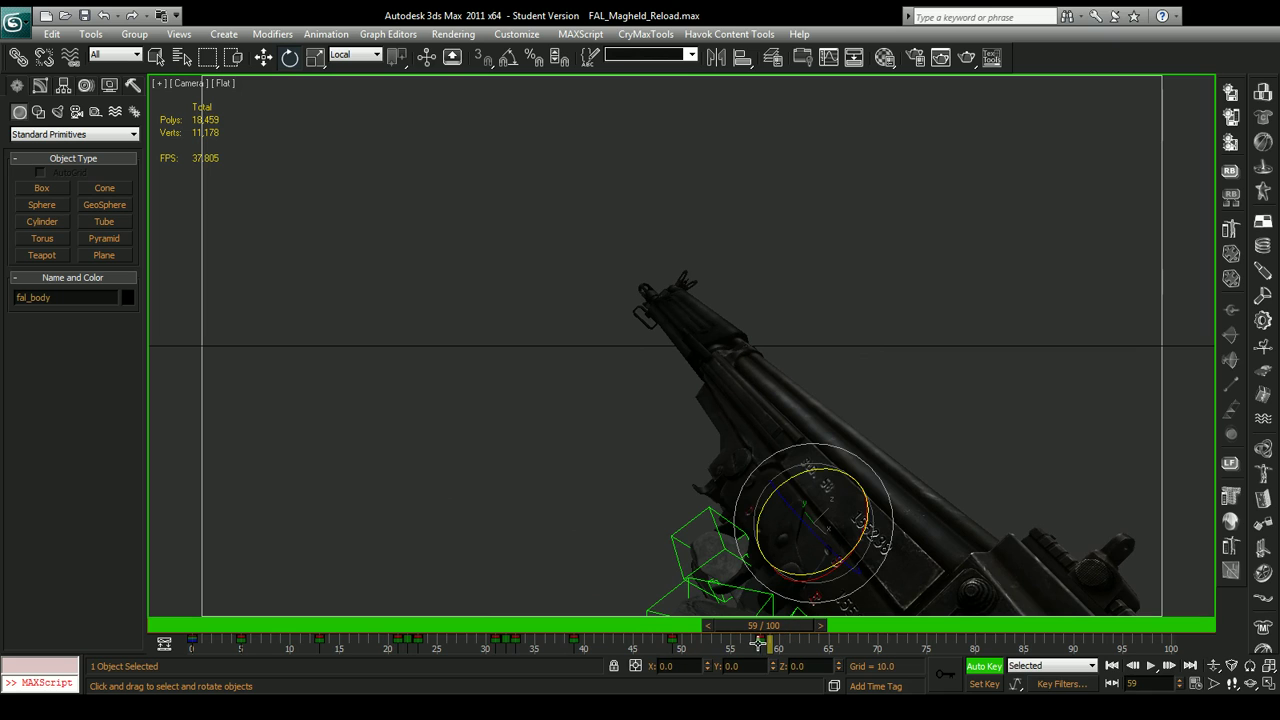
{"action": "left_click_drag", "start_coordinate": [762, 635], "coordinate": [820, 612]}
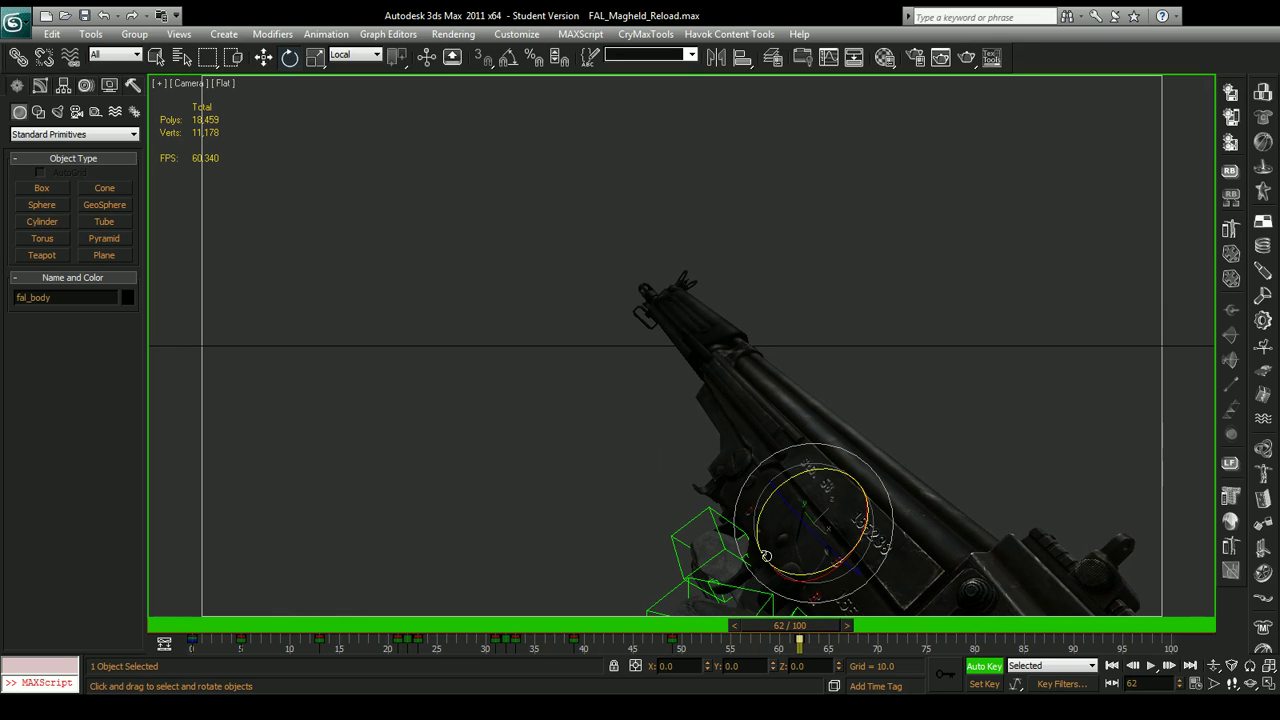
Replay the reload animation from near its start and stop at frame 36 to examine the magazine removal.
{"action": "left_click_drag", "start_coordinate": [792, 610], "coordinate": [418, 600]}
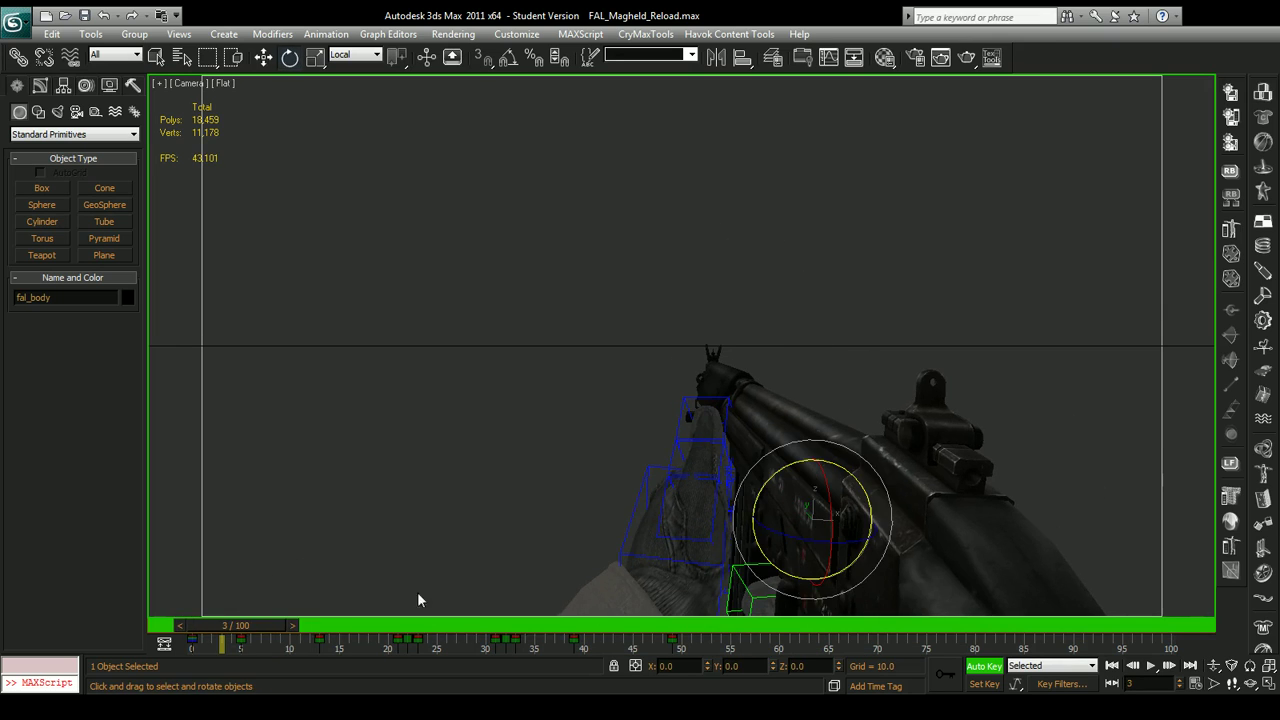
{"action": "left_click", "coordinate": [1150, 666]}
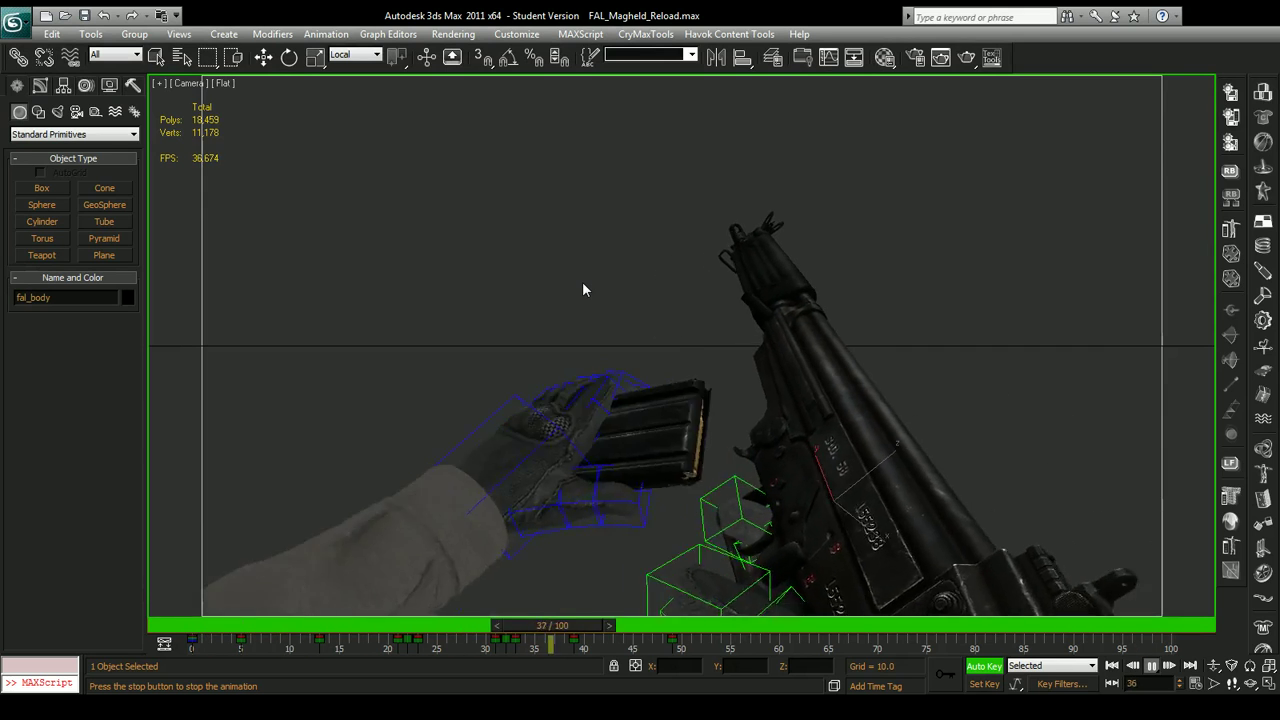
{"action": "left_click", "coordinate": [569, 622]}
{"action": "key", "text": "e"}
{"action": "key", "text": "q"}
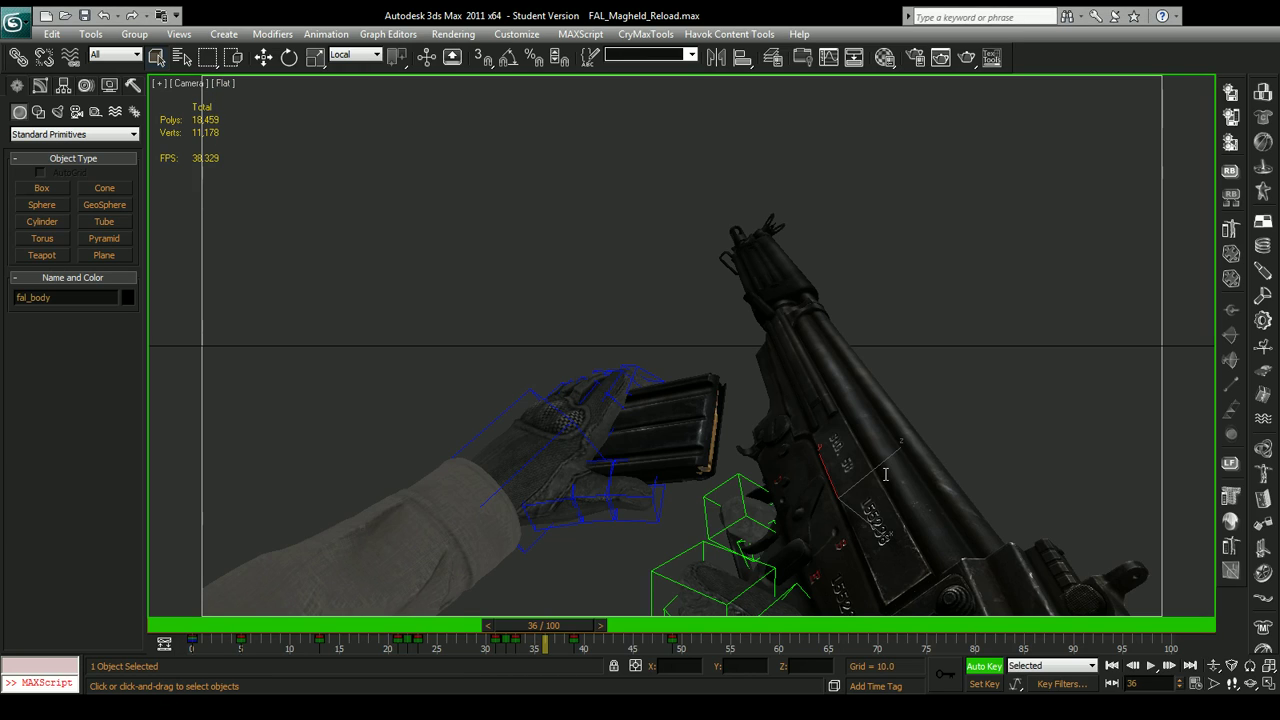
{"action": "left_click", "coordinate": [557, 193]}
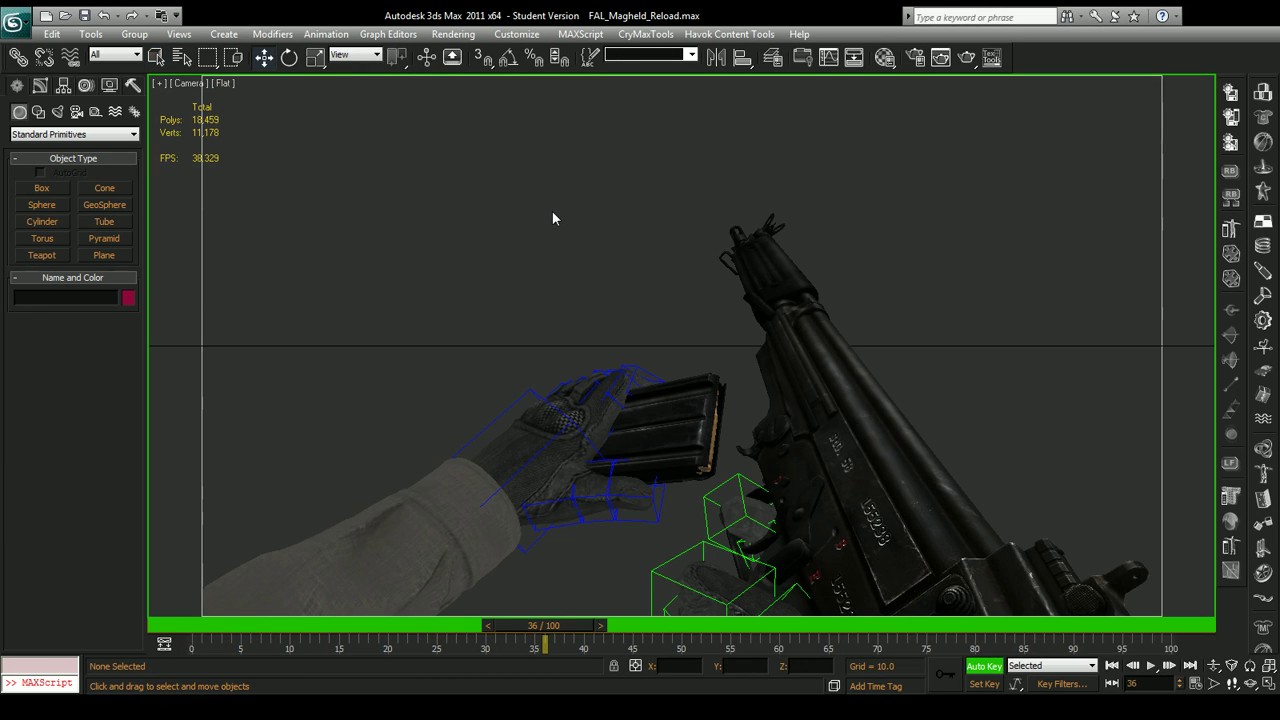
{"action": "key", "text": "e"}
{"action": "key", "text": "w"}
{"action": "key", "text": "e"}
{"action": "key", "text": "r"}
{"action": "key", "text": "w"}
{"action": "key", "text": "e"}
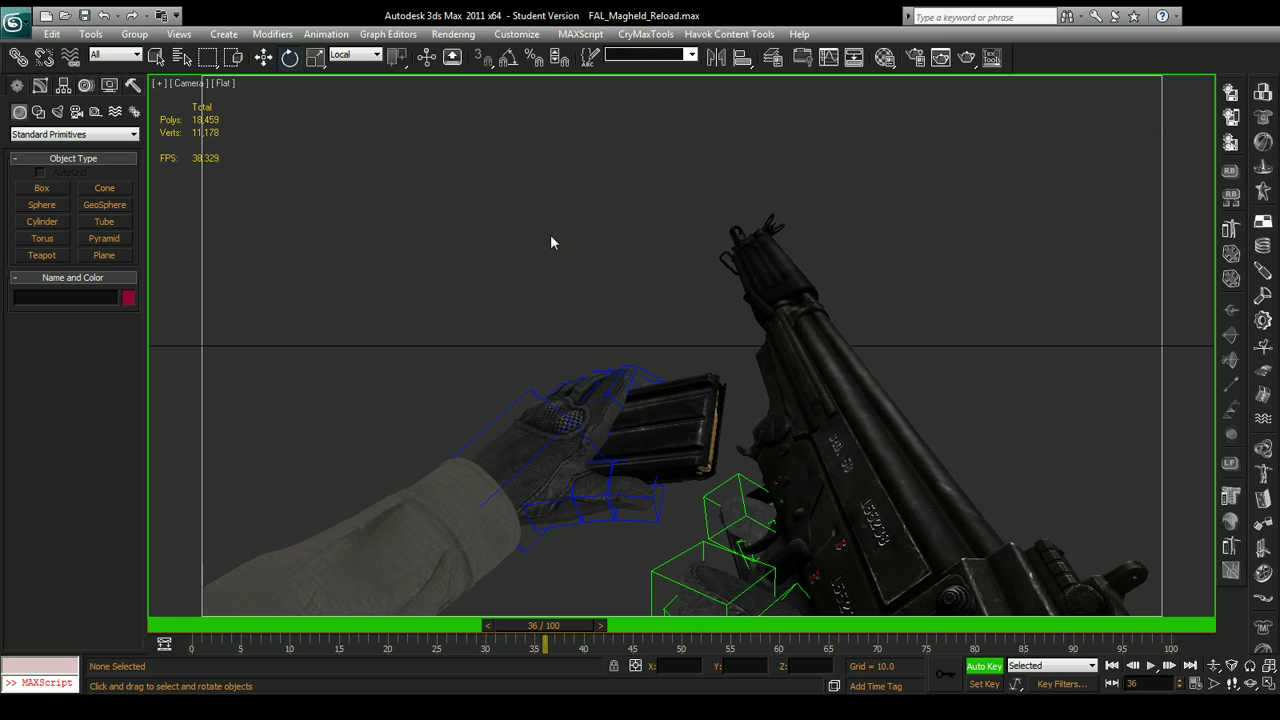
Select the rifle body, then rotate and reposition it at frame 58 in the camera view.
{"action": "left_click_drag", "start_coordinate": [555, 625], "coordinate": [445, 580]}
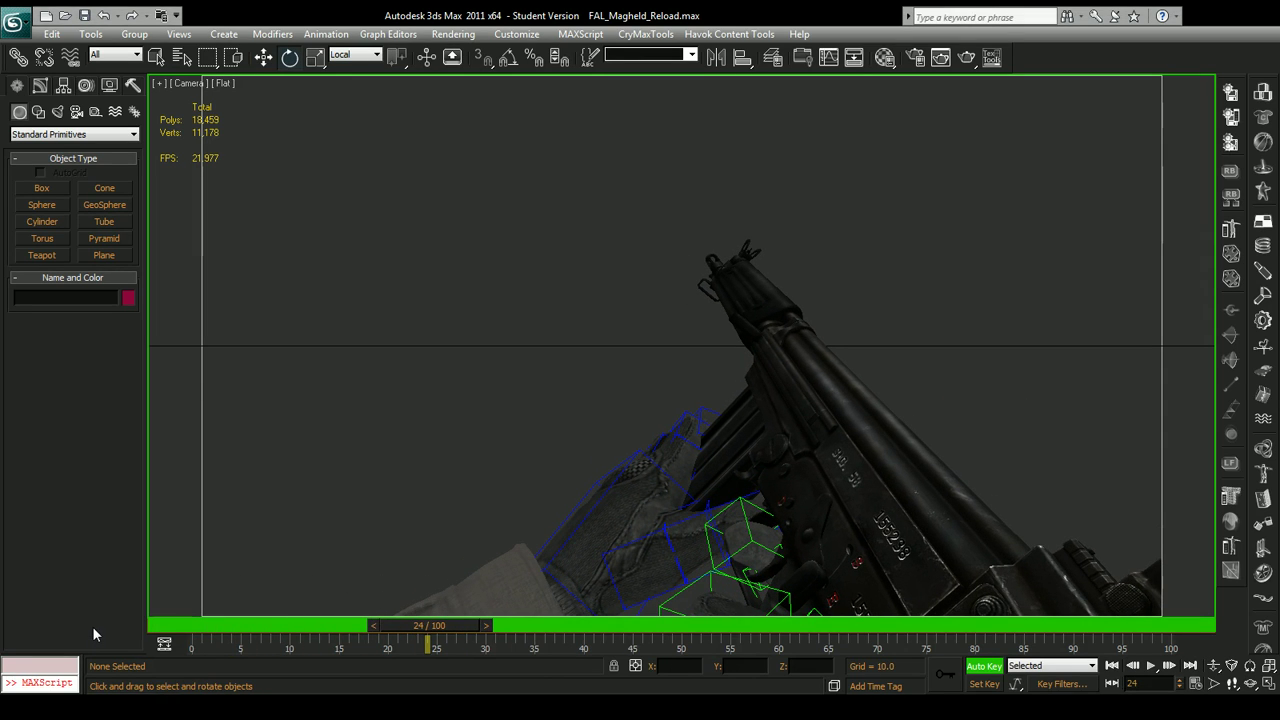
{"action": "left_click_drag", "start_coordinate": [419, 643], "coordinate": [462, 585]}
{"action": "key", "text": "e"}
{"action": "left_click", "coordinate": [912, 492]}
{"action": "left_click_drag", "start_coordinate": [494, 632], "coordinate": [778, 650]}
{"action": "left_click_drag", "start_coordinate": [847, 545], "coordinate": [807, 495]}
{"action": "left_click", "coordinate": [264, 58]}
{"action": "mouse_move", "coordinate": [782, 626]}
{"action": "left_mouse_down"}
{"action": "mouse_move", "coordinate": [529, 595]}
{"action": "mouse_move", "coordinate": [610, 584]}
{"action": "mouse_move", "coordinate": [782, 602]}
{"action": "left_mouse_up"}
{"action": "left_click_drag", "start_coordinate": [804, 494], "coordinate": [788, 512]}
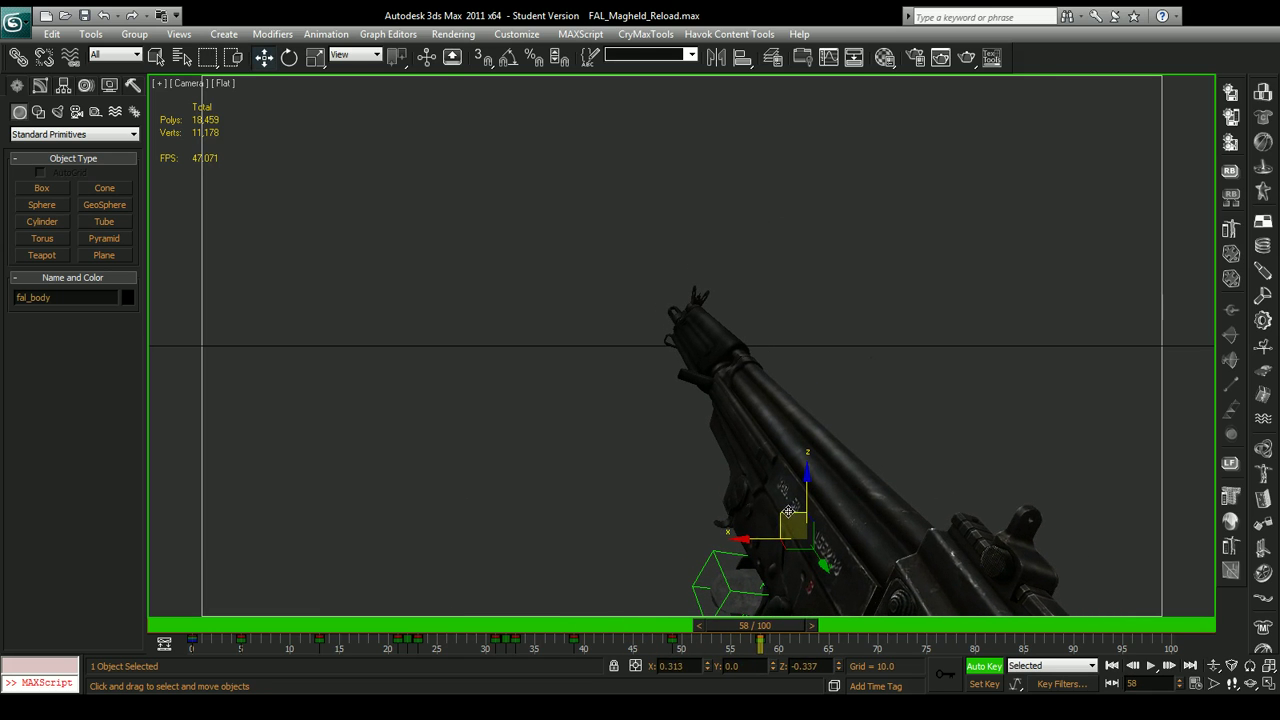
Scrub back from frame 58 and replay the animation to examine the rifle body's return motion.
{"action": "left_click_drag", "start_coordinate": [772, 626], "coordinate": [800, 566]}
{"action": "left_click", "coordinate": [289, 57]}
{"action": "left_click_drag", "start_coordinate": [772, 626], "coordinate": [440, 626]}
{"action": "left_click", "coordinate": [1151, 665]}
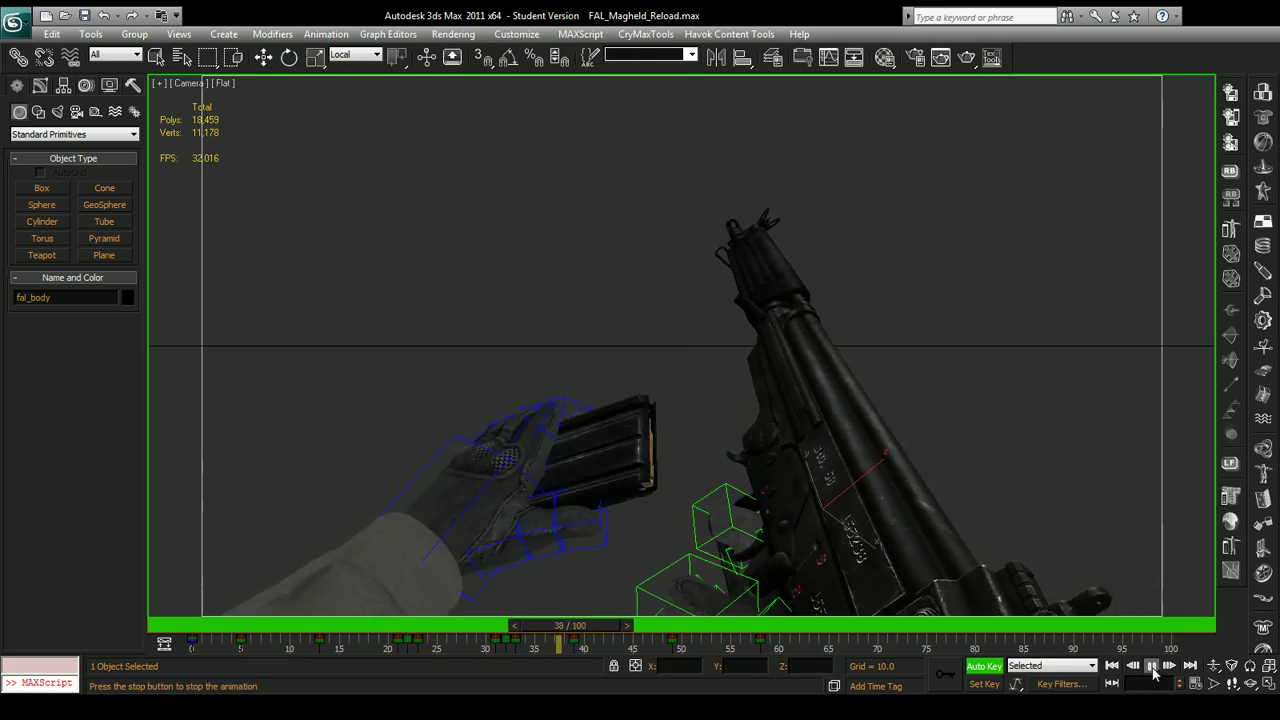
Refine the rifle body's rotation and shift its position in local coordinates at frame 58.
{"action": "left_click_drag", "start_coordinate": [846, 627], "coordinate": [766, 626]}
{"action": "key", "text": "e"}
{"action": "left_click_drag", "start_coordinate": [846, 519], "coordinate": [781, 479]}
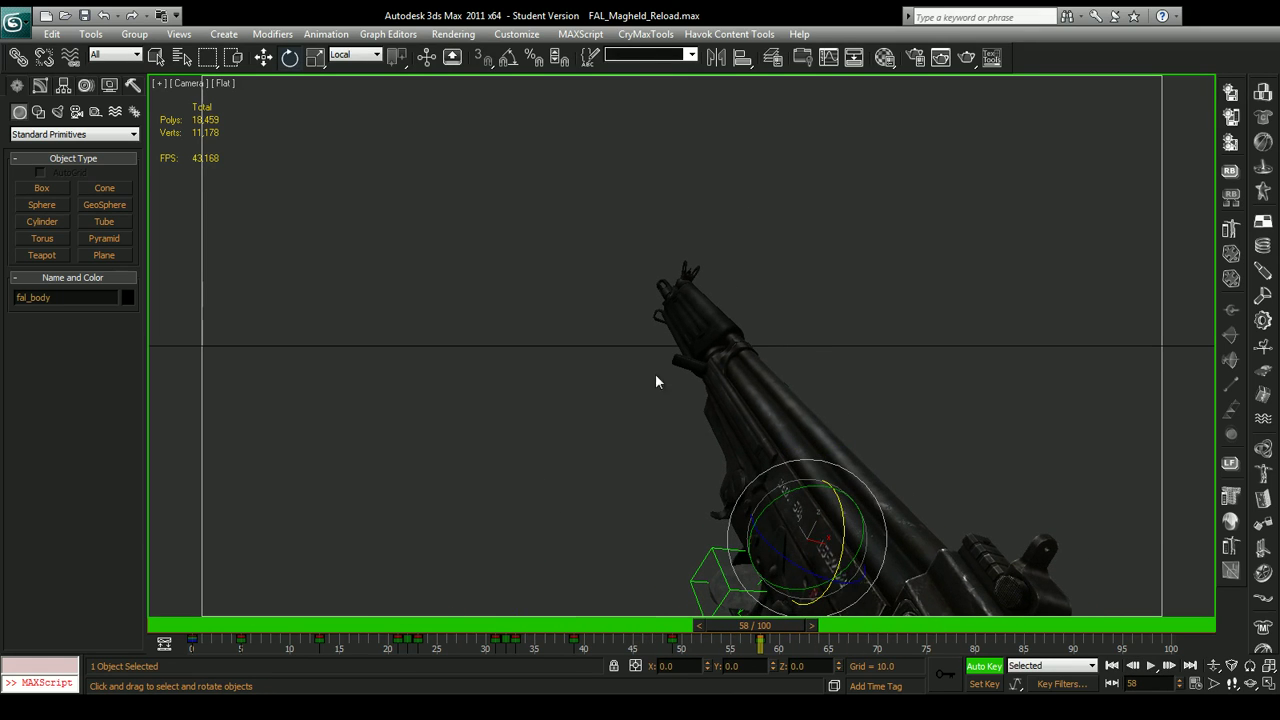
{"action": "left_click", "coordinate": [265, 58]}
{"action": "left_click_drag", "start_coordinate": [839, 530], "coordinate": [830, 545]}
{"action": "left_click_drag", "start_coordinate": [785, 630], "coordinate": [682, 602]}
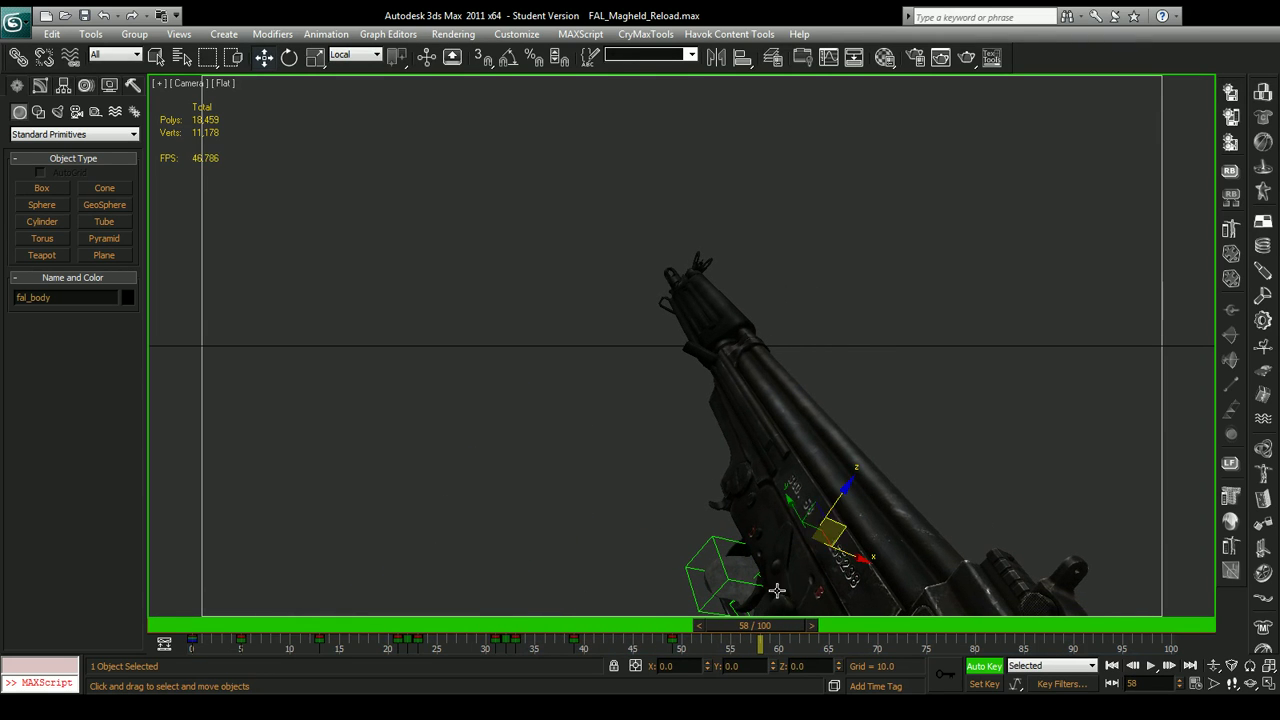
Tilt the rifle body further toward its resting pose at frame 58 and replay the reload.
{"action": "left_click_drag", "start_coordinate": [834, 511], "coordinate": [805, 475]}
{"action": "left_click_drag", "start_coordinate": [837, 663], "coordinate": [839, 654]}
{"action": "left_click_drag", "start_coordinate": [709, 668], "coordinate": [716, 689]}
{"action": "mouse_move", "coordinate": [757, 627]}
{"action": "left_mouse_down"}
{"action": "mouse_move", "coordinate": [599, 608]}
{"action": "mouse_move", "coordinate": [752, 622]}
{"action": "left_mouse_up"}
{"action": "key", "text": "slash"}
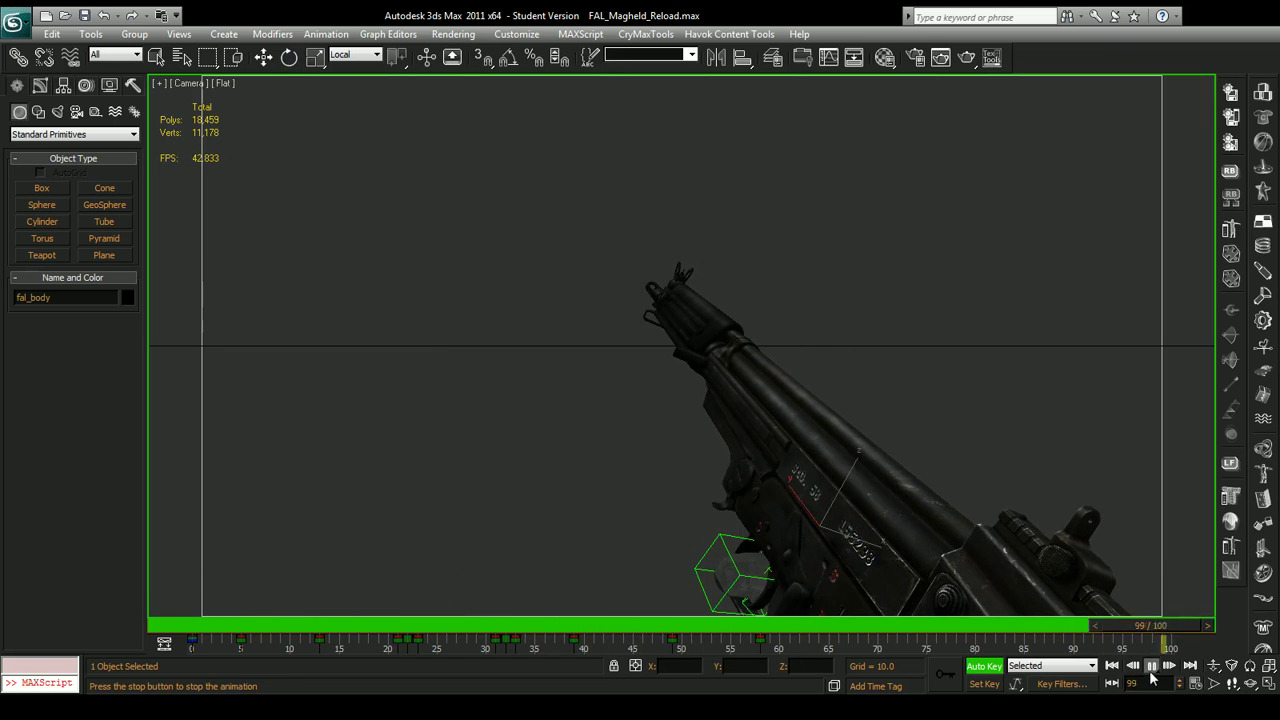
Shift the rifle body's frame 58 key to frame 60, nudge the rifle's position there and replay.
{"action": "left_click_drag", "start_coordinate": [762, 627], "coordinate": [796, 629]}
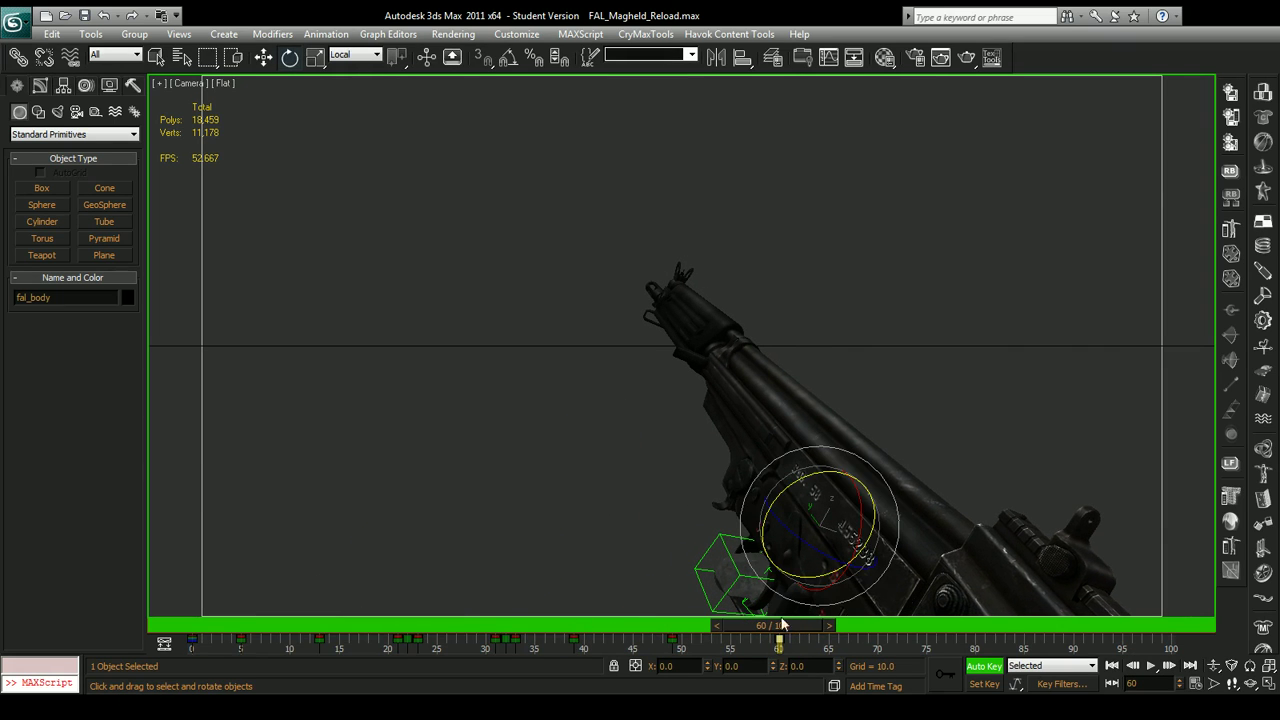
{"action": "left_click", "coordinate": [263, 57]}
{"action": "left_click_drag", "start_coordinate": [844, 482], "coordinate": [847, 487]}
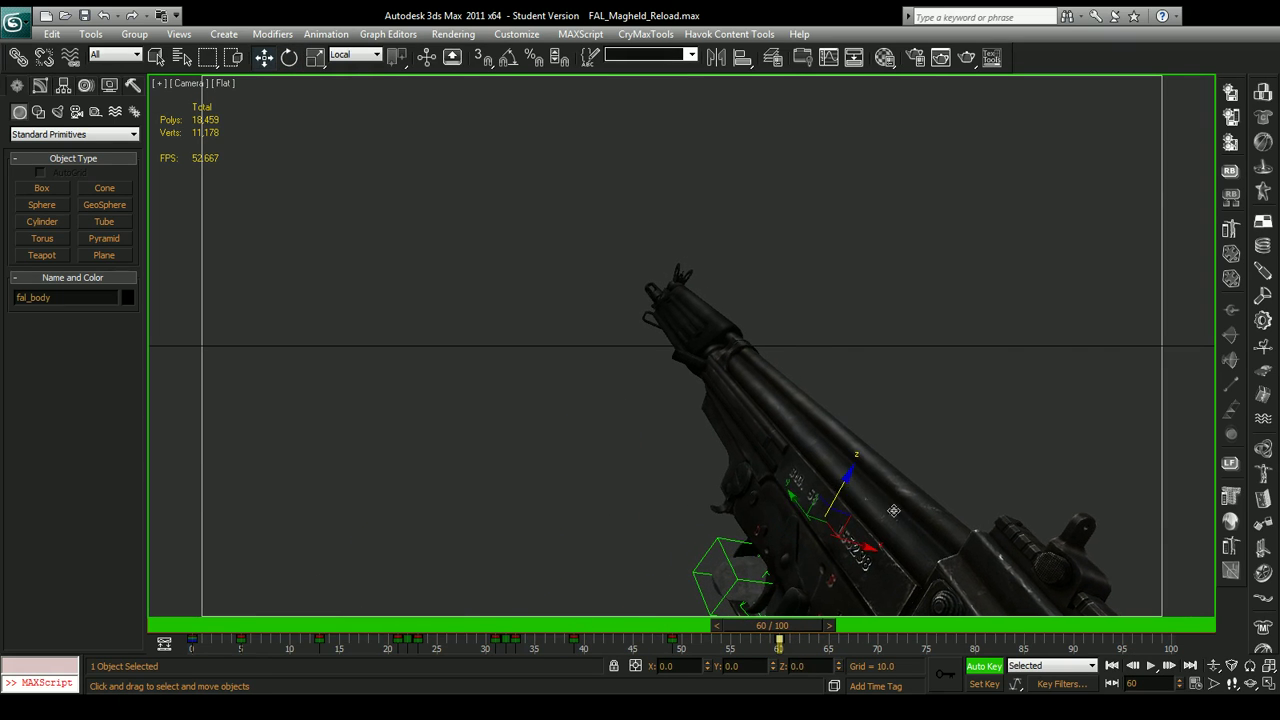
{"action": "left_click", "coordinate": [1153, 666]}
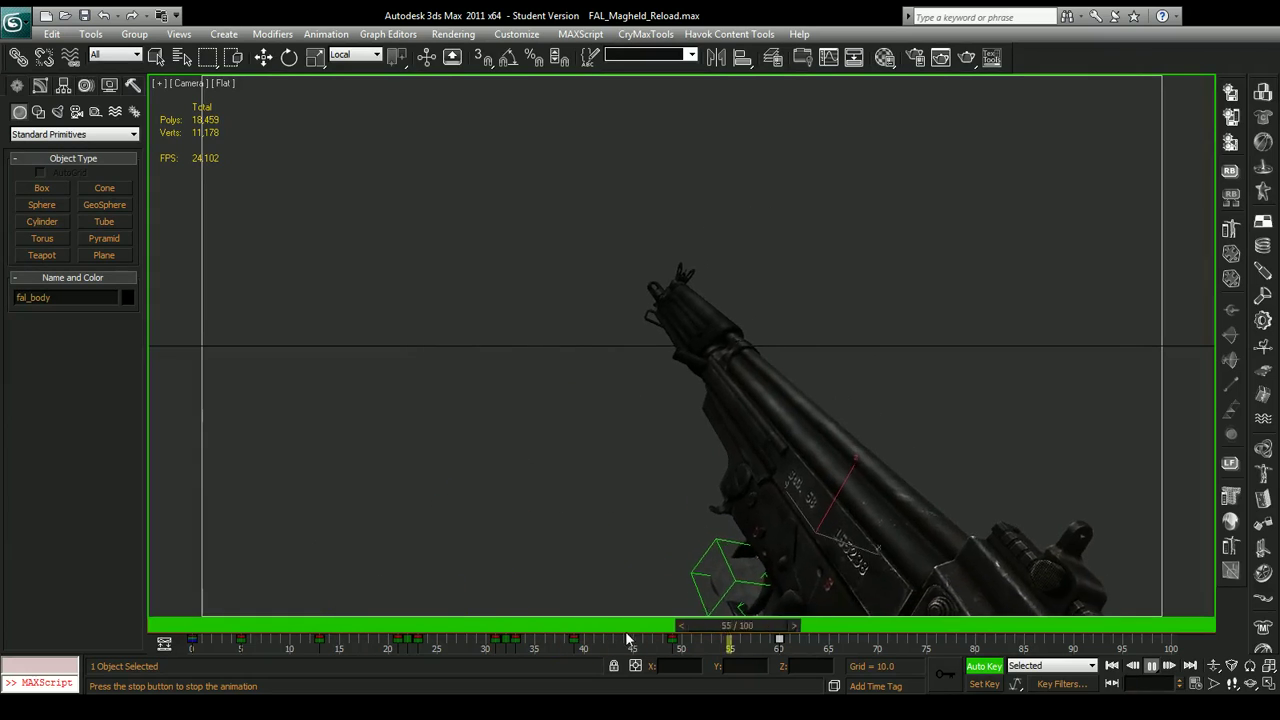
Select the left hand and scrub and replay the reload to examine how it carries the magazine away.
{"action": "left_click_drag", "start_coordinate": [631, 627], "coordinate": [566, 627]}
{"action": "left_click", "coordinate": [507, 477]}
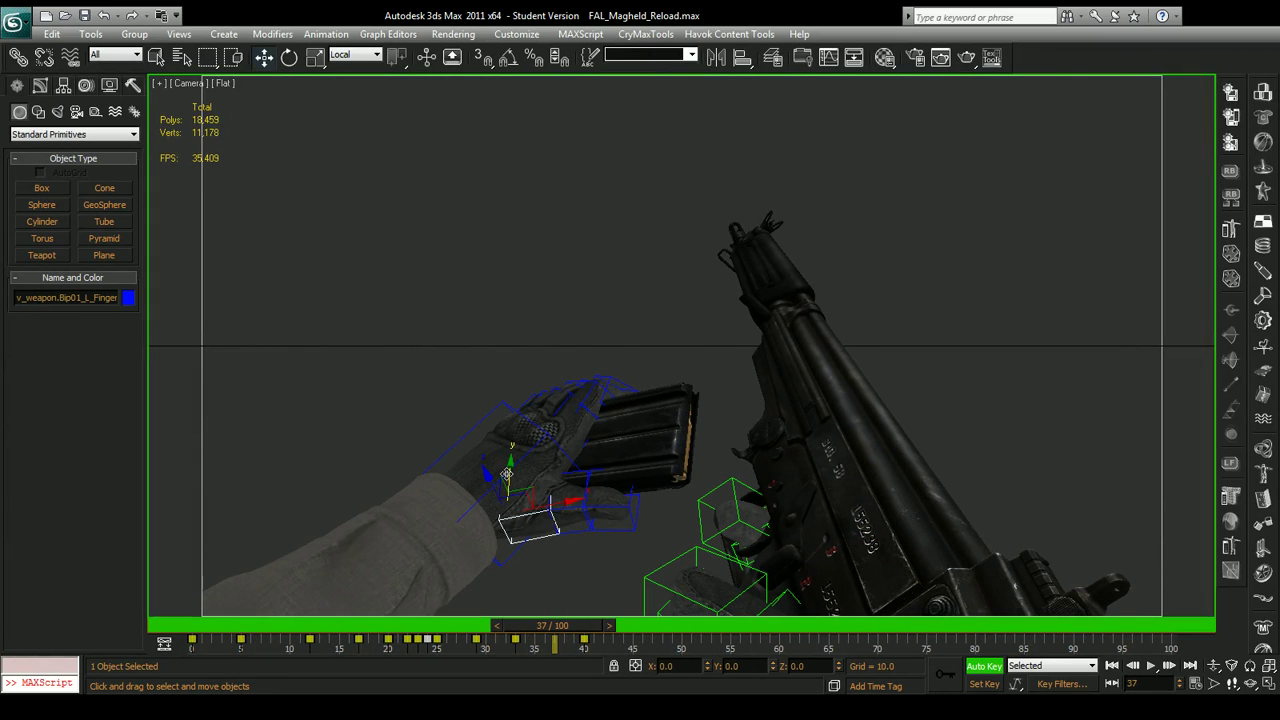
{"action": "left_click_drag", "start_coordinate": [551, 627], "coordinate": [594, 640]}
{"action": "key", "text": "Home"}
{"action": "key", "text": "w"}
{"action": "left_click", "coordinate": [1150, 666]}
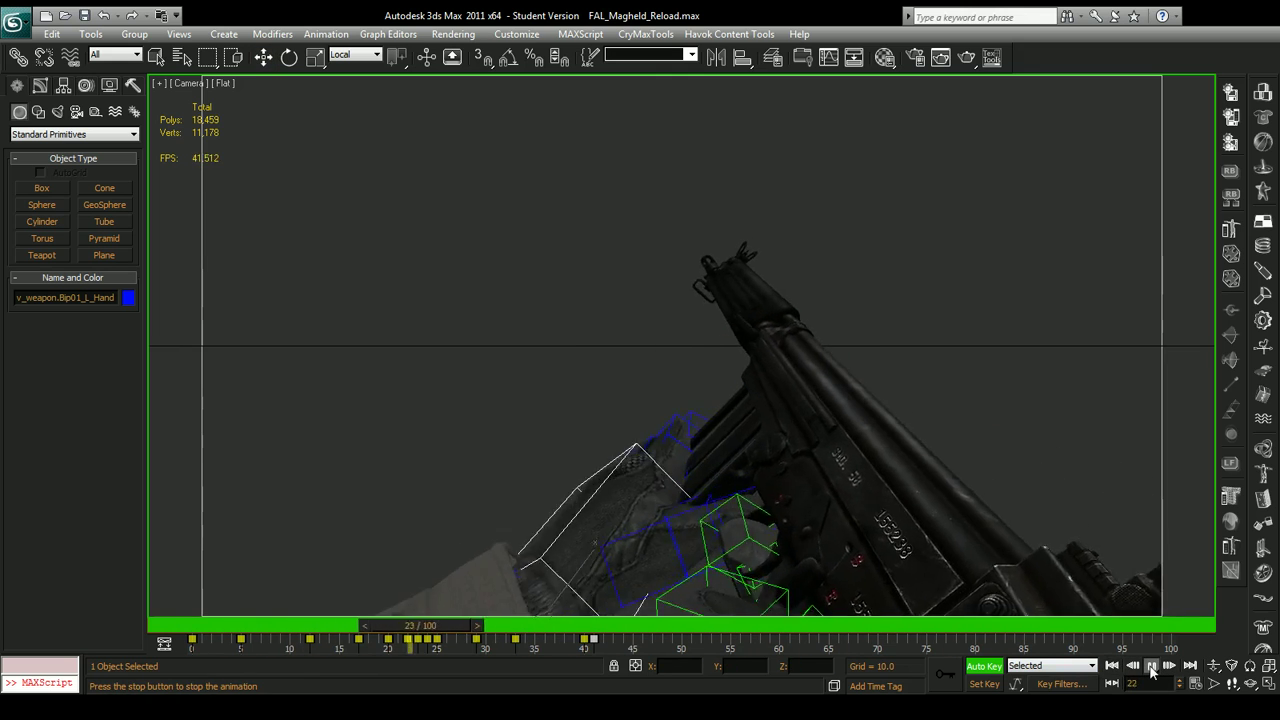
{"action": "left_click_drag", "start_coordinate": [740, 625], "coordinate": [530, 632]}
{"action": "left_click_drag", "start_coordinate": [590, 627], "coordinate": [690, 627]}
Select the magazine in the perspective view and copy its seated key from frame 21 to frame 65.
{"action": "left_click", "coordinate": [409, 614]}
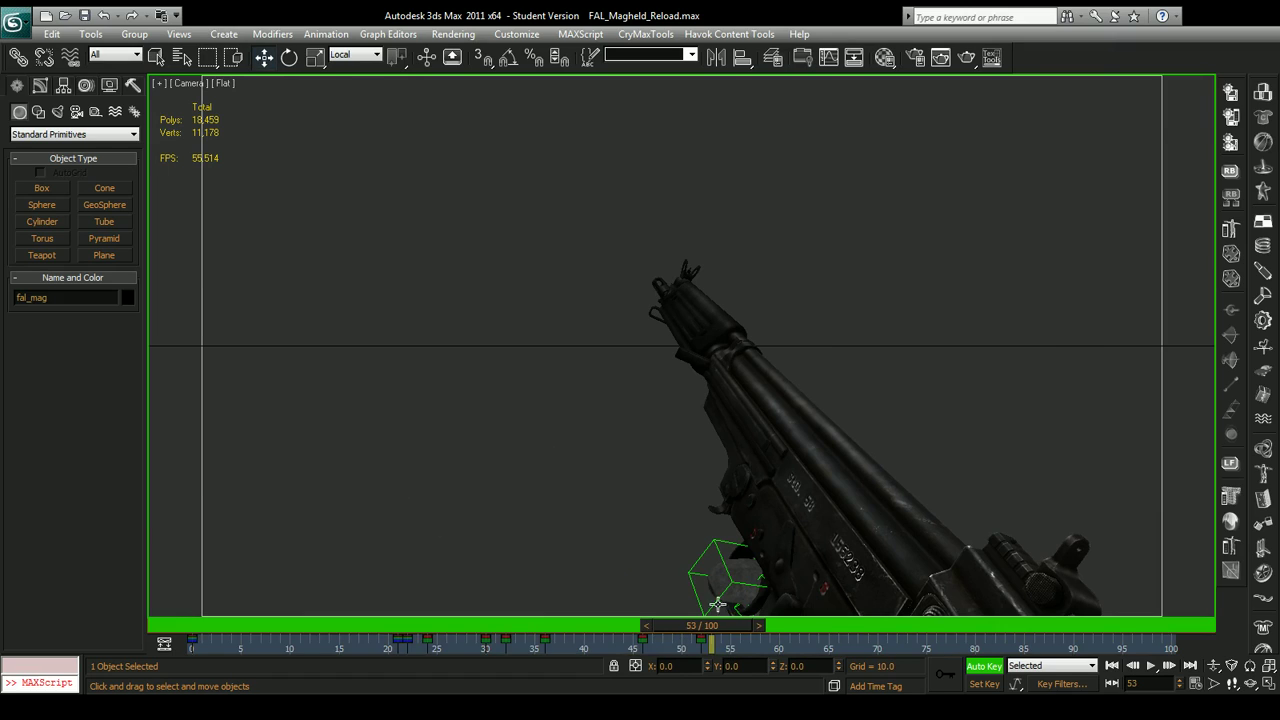
{"action": "key", "text": "p"}
{"action": "scroll", "coordinate": [623, 451], "scroll_direction": "up", "scroll_amount": 4}
{"action": "middle_click_drag", "start_coordinate": [751, 503], "coordinate": [689, 469]}
{"action": "scroll", "coordinate": [689, 469], "scroll_direction": "up", "scroll_amount": 3}
{"action": "middle_click_drag", "start_coordinate": [851, 573], "coordinate": [587, 603], "text": "alt"}
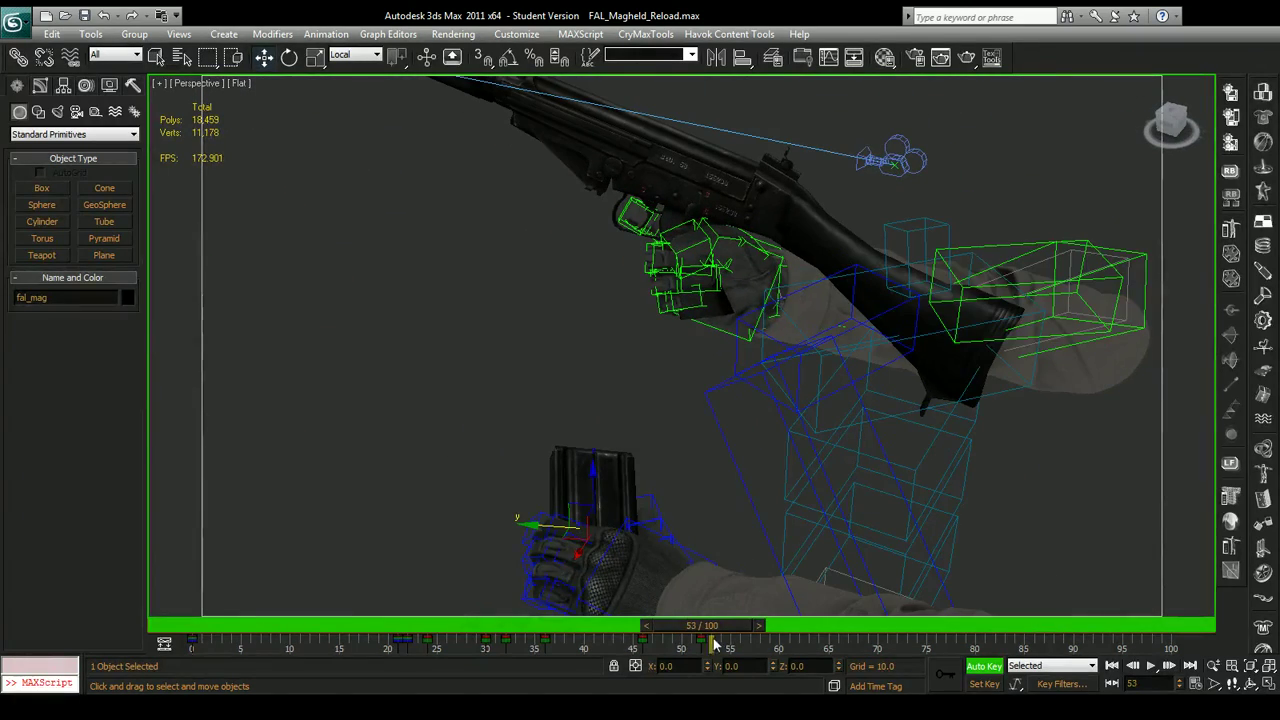
{"action": "left_click_drag", "start_coordinate": [715, 625], "coordinate": [800, 636]}
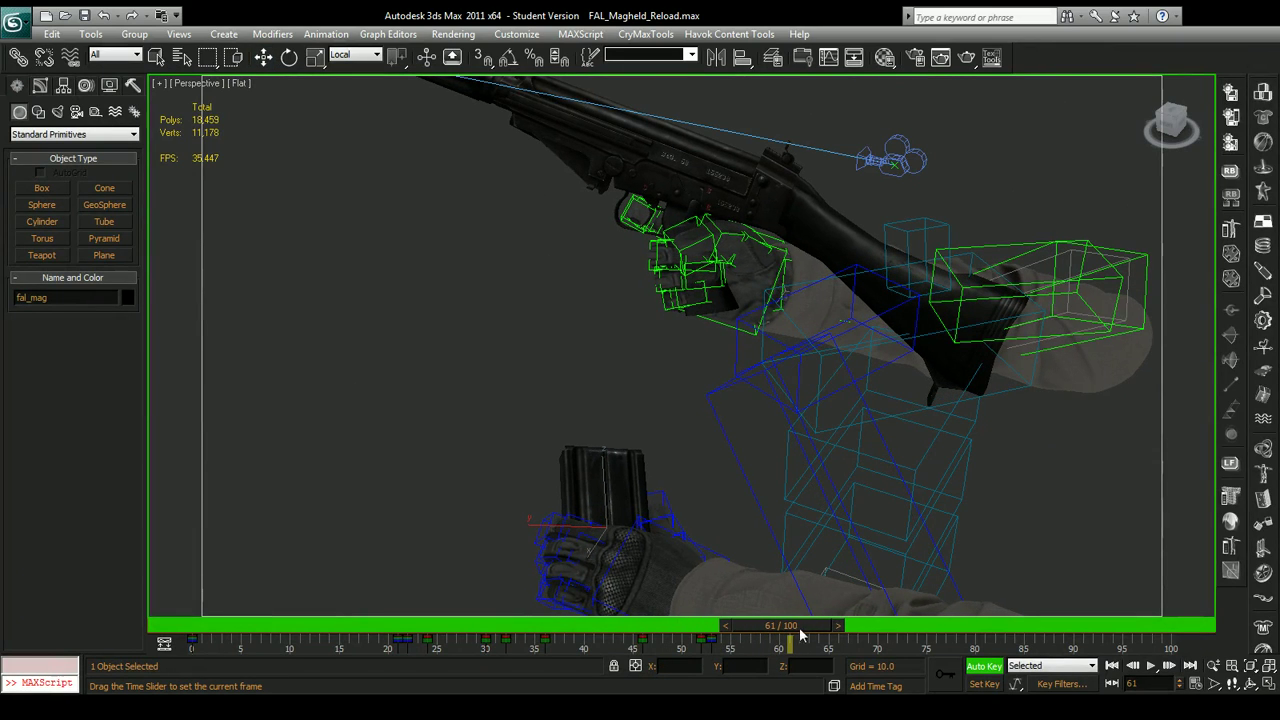
{"action": "key", "text": "w"}
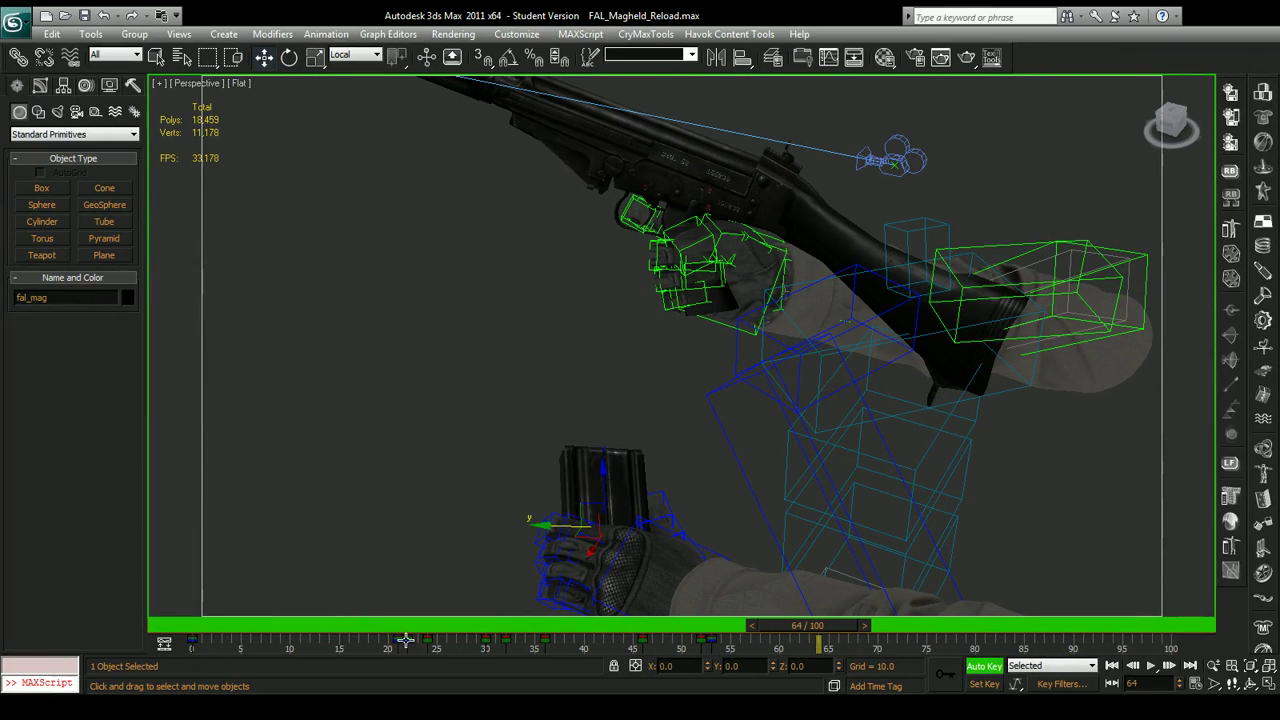
{"action": "left_click_drag", "start_coordinate": [397, 640], "coordinate": [831, 630], "text": "shift"}
{"action": "scroll", "coordinate": [589, 274], "scroll_direction": "up", "scroll_amount": 5}
{"action": "middle_click_drag", "start_coordinate": [589, 274], "coordinate": [720, 490]}
{"action": "scroll", "coordinate": [653, 488], "scroll_direction": "down", "scroll_amount": 5}
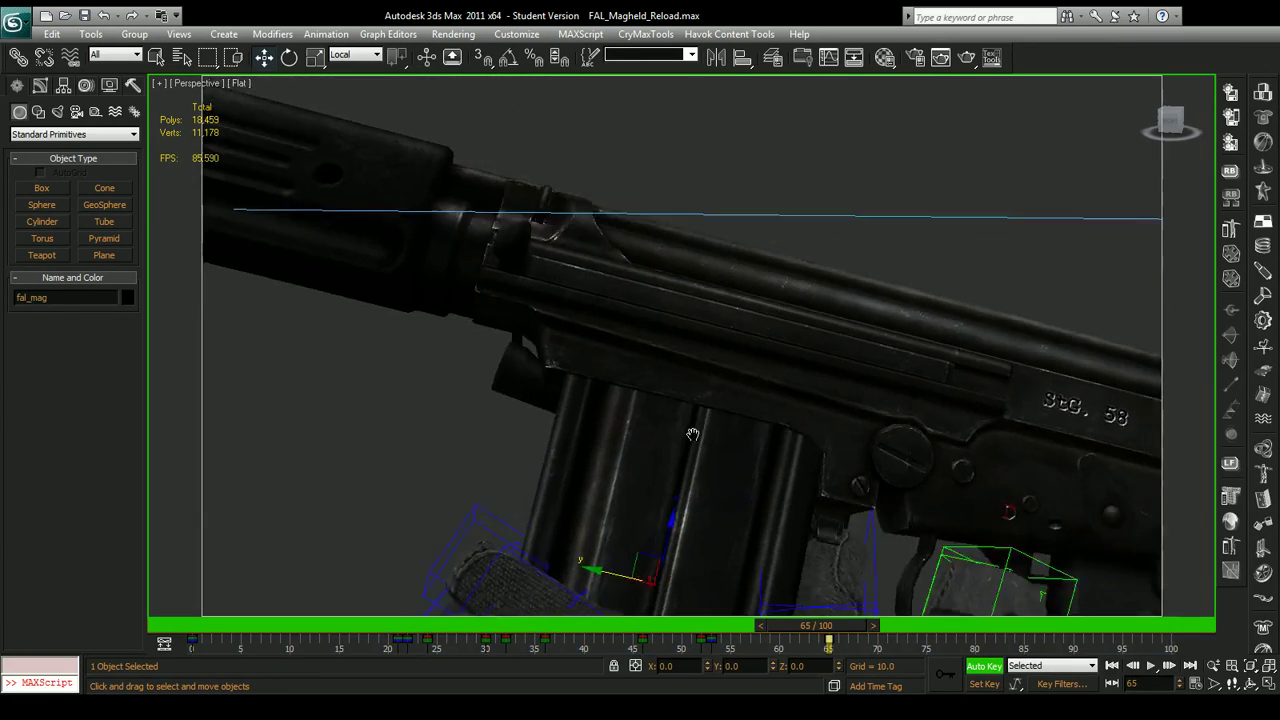
Rotate the magazine in local coordinates at frame 65, checking its fit in the rifle's magazine well.
{"action": "left_click", "coordinate": [289, 57]}
{"action": "scroll", "coordinate": [768, 480], "scroll_direction": "up", "scroll_amount": 3}
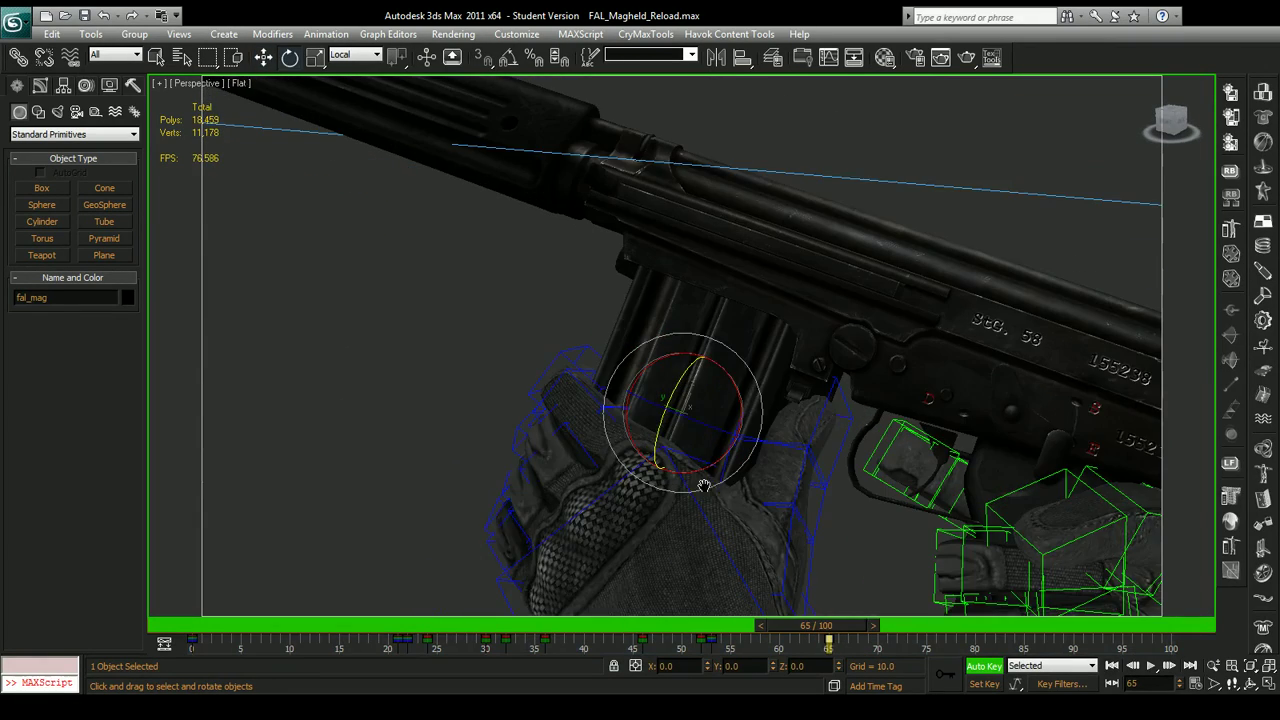
{"action": "middle_click_drag", "start_coordinate": [719, 464], "coordinate": [658, 401], "text": "alt"}
{"action": "left_click_drag", "start_coordinate": [677, 425], "coordinate": [729, 468]}
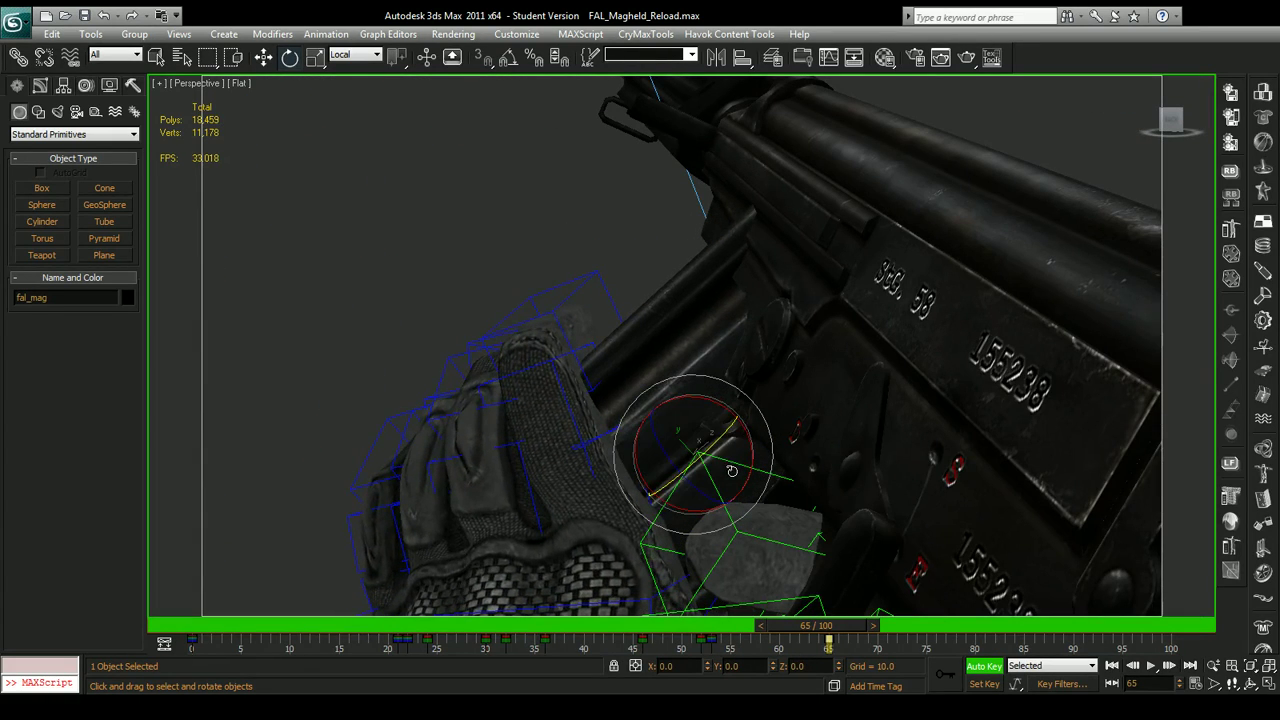
Rotate the magazine at frame 54 while it is held below the rifle.
{"action": "scroll", "coordinate": [732, 471], "scroll_direction": "down", "scroll_amount": 3}
{"action": "left_click_drag", "start_coordinate": [820, 626], "coordinate": [730, 628]}
{"action": "middle_click_drag", "start_coordinate": [700, 430], "coordinate": [778, 205]}
{"action": "middle_click_drag", "start_coordinate": [642, 388], "coordinate": [683, 409], "text": "alt"}
{"action": "left_click_drag", "start_coordinate": [652, 427], "coordinate": [557, 406]}
{"action": "middle_click_drag", "start_coordinate": [645, 419], "coordinate": [686, 457], "text": "alt"}
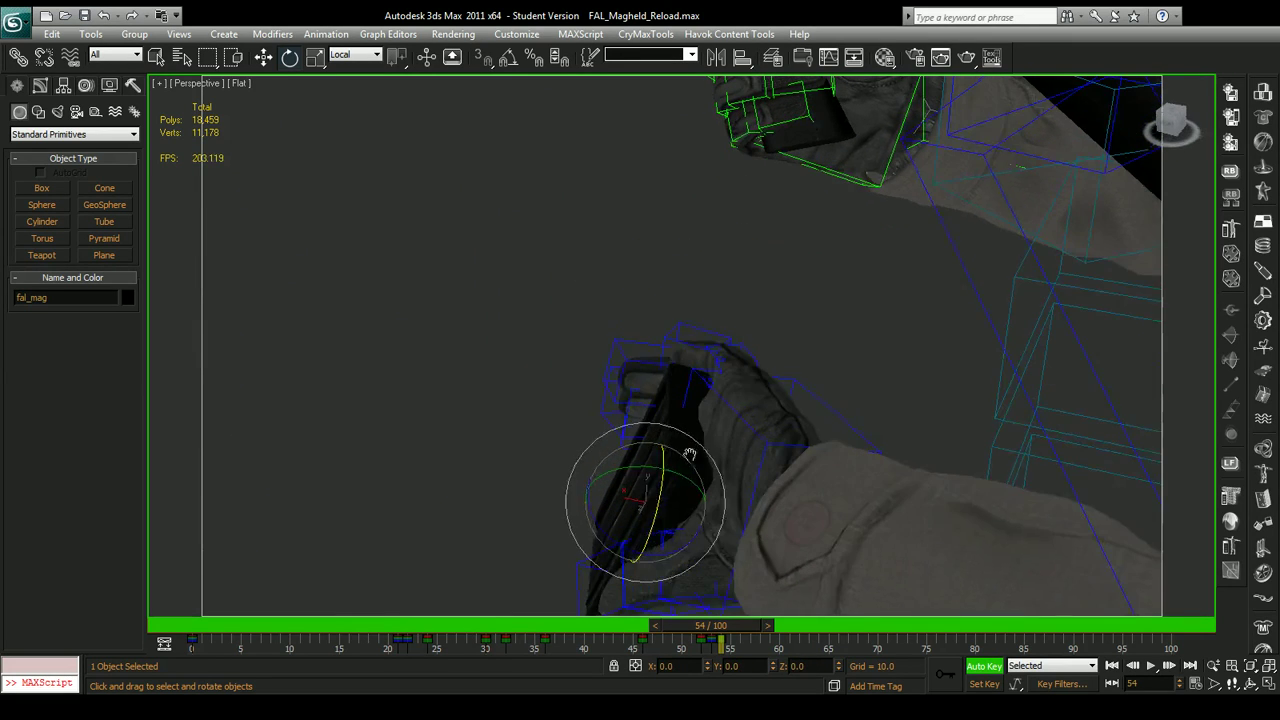
Copy the left hand's key from frame 41 to frame 52 and adjust the hand's rotation at frame 54.
{"action": "left_click", "coordinate": [730, 406]}
{"action": "left_click_drag", "start_coordinate": [595, 640], "coordinate": [700, 640], "text": "shift"}
{"action": "middle_click_drag", "start_coordinate": [716, 560], "coordinate": [632, 436], "text": "alt"}
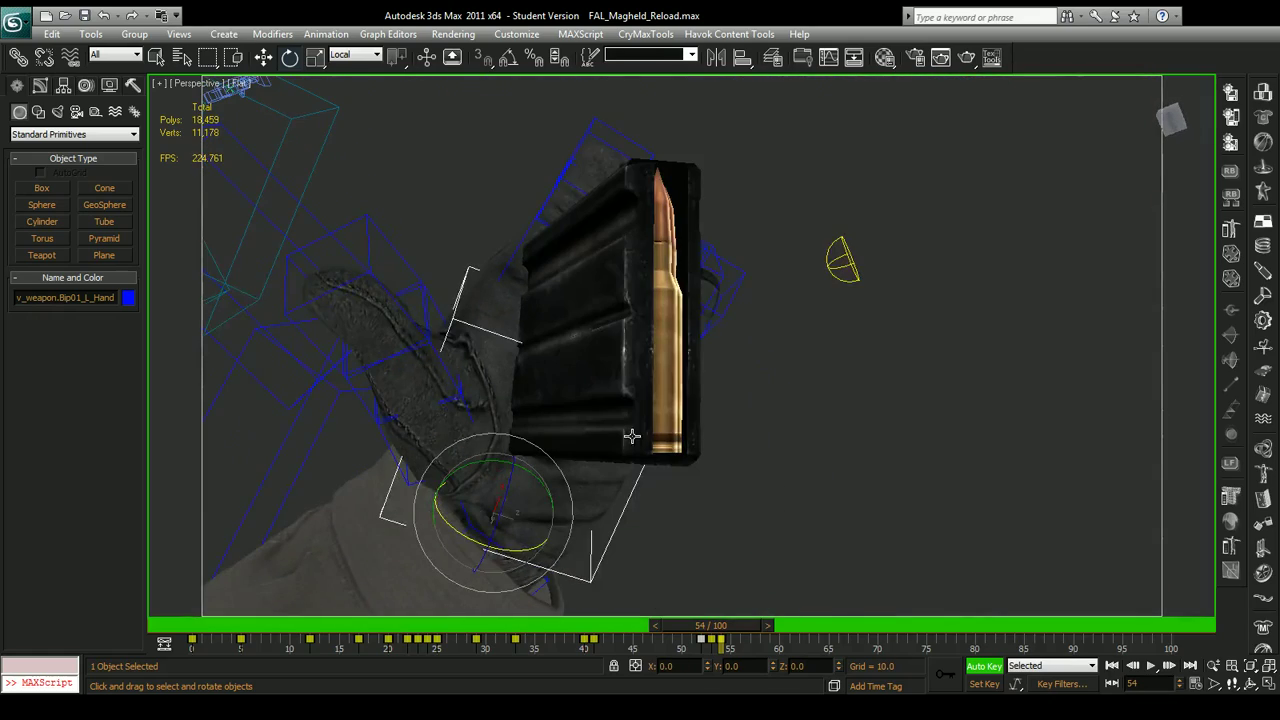
{"action": "left_click", "coordinate": [263, 57]}
{"action": "middle_click_drag", "start_coordinate": [530, 430], "coordinate": [470, 420], "text": "alt"}
{"action": "left_click", "coordinate": [288, 57]}
{"action": "mouse_move", "coordinate": [481, 427]}
{"action": "left_mouse_down"}
{"action": "mouse_move", "coordinate": [430, 423]}
{"action": "mouse_move", "coordinate": [459, 423]}
{"action": "left_mouse_up"}
Rotate the left hand's finger joints at frame 54 to fit the grip around the magazine's end.
{"action": "left_click", "coordinate": [718, 386]}
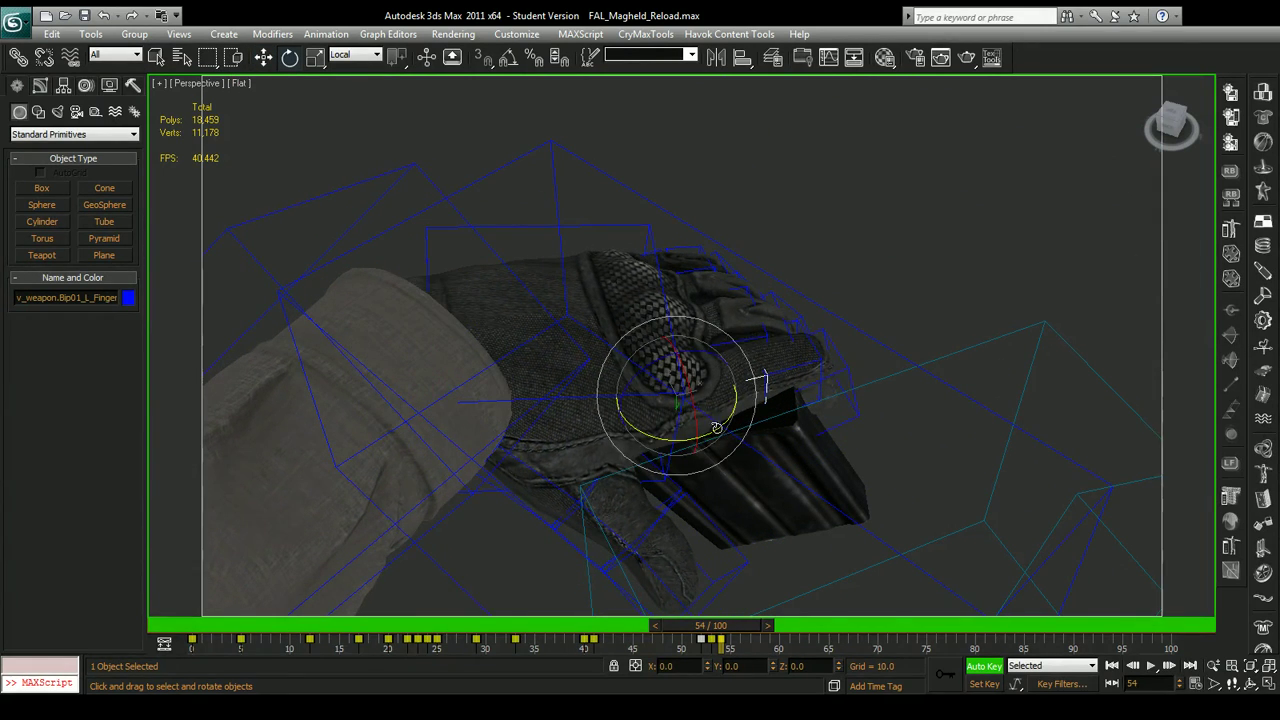
{"action": "left_click_drag", "start_coordinate": [716, 428], "coordinate": [692, 443]}
{"action": "middle_click_drag", "start_coordinate": [710, 474], "coordinate": [674, 406], "text": "alt"}
{"action": "scroll", "coordinate": [683, 426], "scroll_direction": "up", "scroll_amount": 5}
{"action": "middle_click_drag", "start_coordinate": [693, 454], "coordinate": [762, 402], "text": "alt"}
{"action": "left_click_drag", "start_coordinate": [688, 332], "coordinate": [697, 313]}
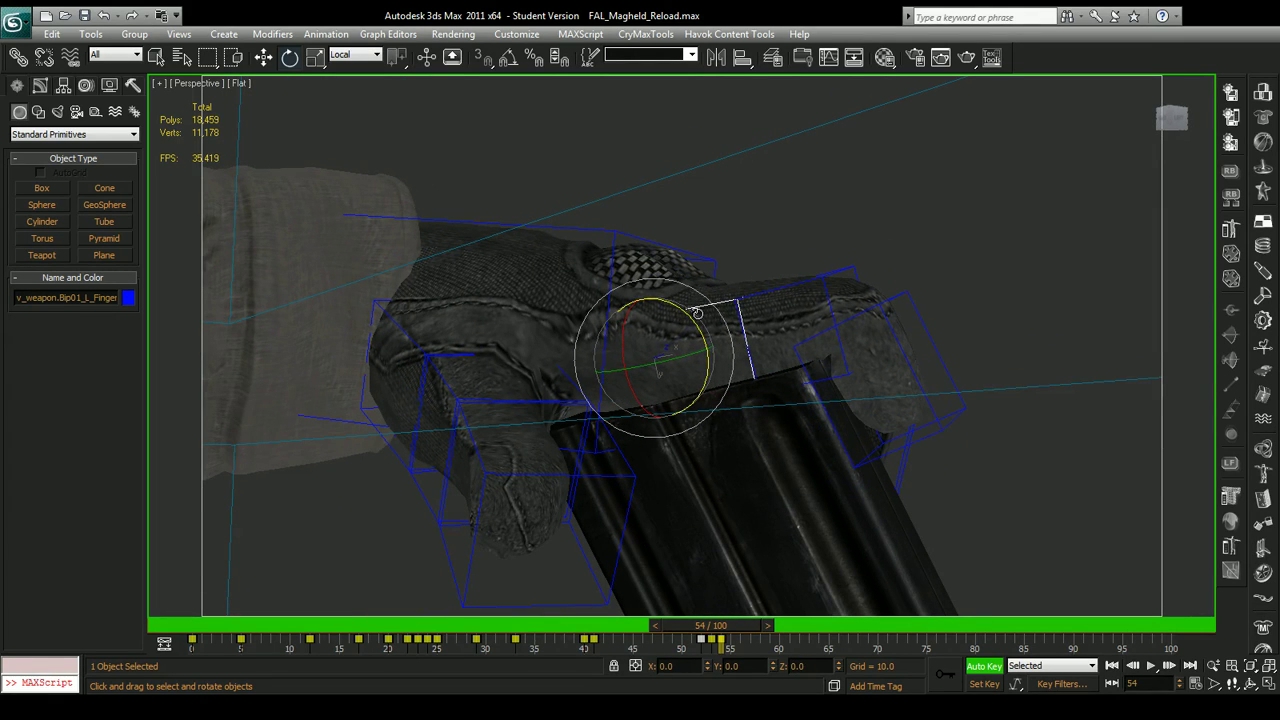
{"action": "left_click", "coordinate": [790, 285]}
{"action": "left_click_drag", "start_coordinate": [790, 288], "coordinate": [826, 276]}
{"action": "left_click", "coordinate": [816, 465]}
{"action": "left_click", "coordinate": [568, 229]}
{"action": "left_click", "coordinate": [557, 227]}
{"action": "left_click", "coordinate": [267, 57]}
{"action": "left_click", "coordinate": [727, 493]}
{"action": "middle_click_drag", "start_coordinate": [713, 490], "coordinate": [776, 458], "text": "alt"}
{"action": "mouse_move", "coordinate": [806, 506]}
{"action": "left_mouse_down"}
{"action": "mouse_move", "coordinate": [763, 536]}
{"action": "mouse_move", "coordinate": [785, 515]}
{"action": "left_mouse_up"}
{"action": "key", "text": "ctrl+z"}
Move the left hand at frame 54 to seat its palm and fingers against the magazine.
{"action": "left_click", "coordinate": [596, 131]}
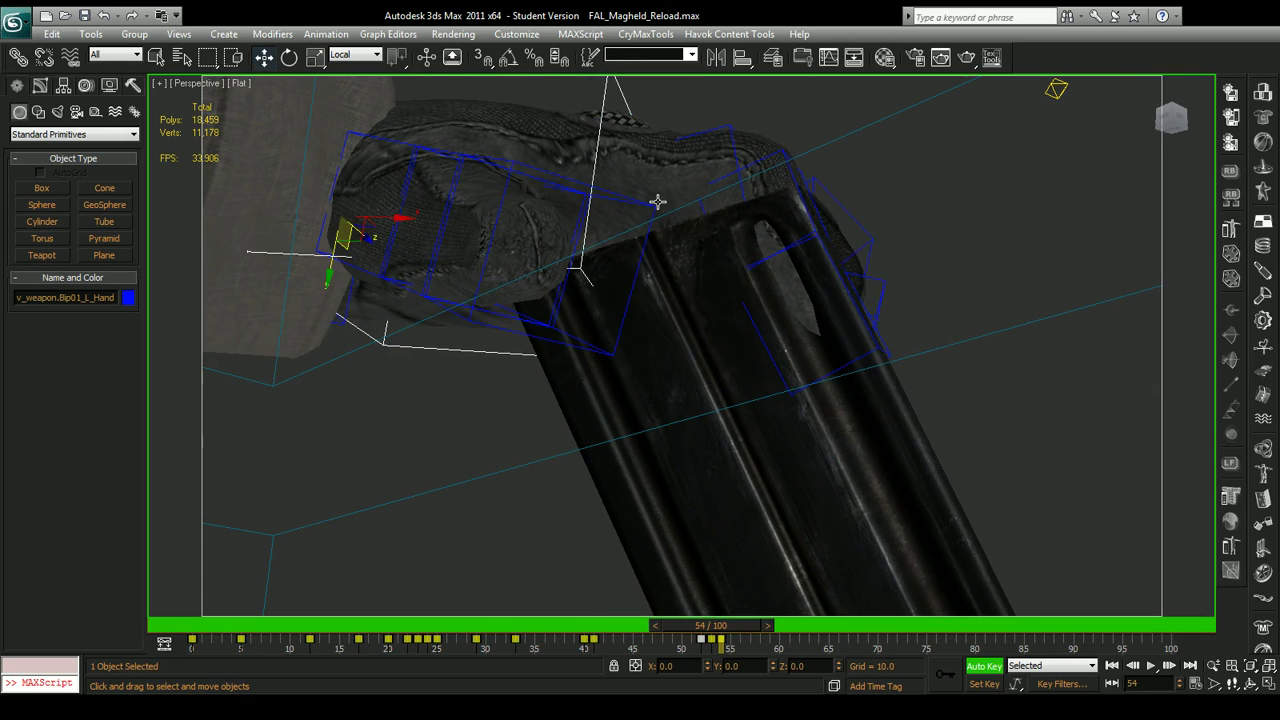
{"action": "middle_click_drag", "start_coordinate": [657, 205], "coordinate": [390, 336], "text": "alt"}
{"action": "left_click_drag", "start_coordinate": [373, 308], "coordinate": [450, 285]}
{"action": "middle_click_drag", "start_coordinate": [450, 285], "coordinate": [510, 377], "text": "alt"}
{"action": "middle_click_drag", "start_coordinate": [716, 319], "coordinate": [593, 323], "text": "alt"}
{"action": "left_click_drag", "start_coordinate": [429, 269], "coordinate": [430, 273]}
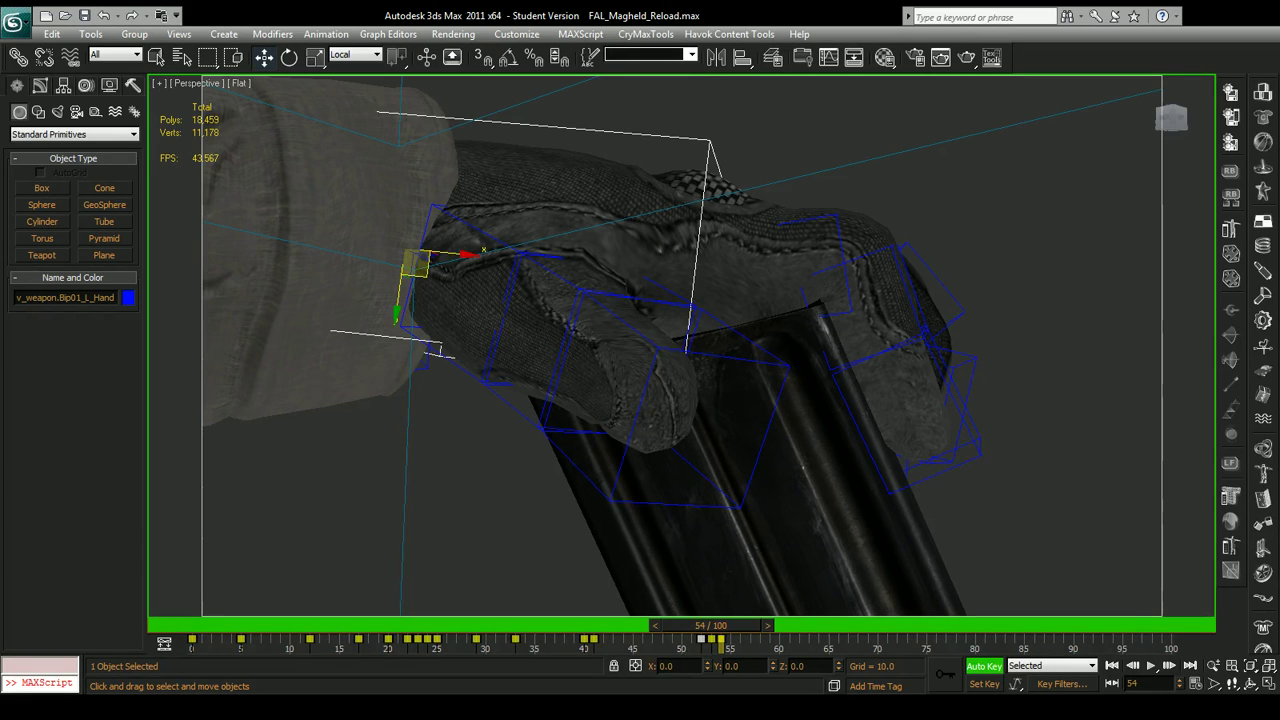
{"action": "left_click", "coordinate": [470, 472]}
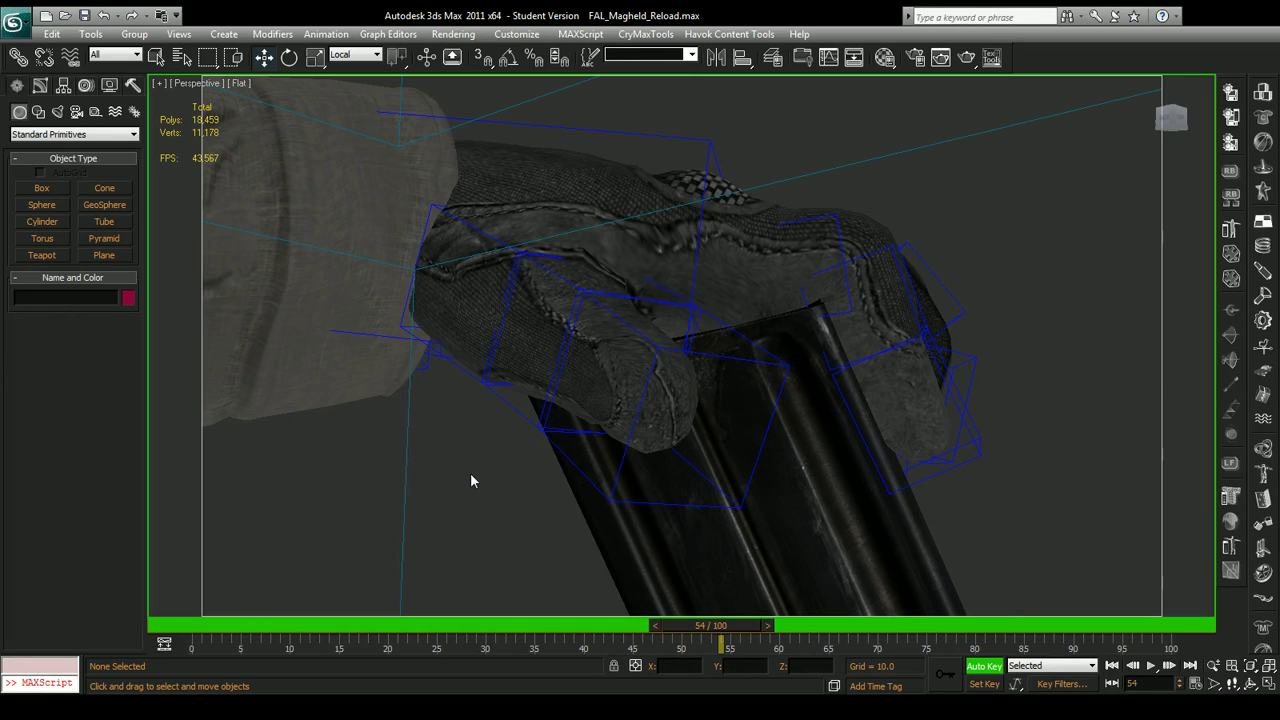
Replay the reload in the camera view and inspect the rifle and removed magazine at frame 36 from the side.
{"action": "key", "text": "c"}
{"action": "key", "text": "/"}
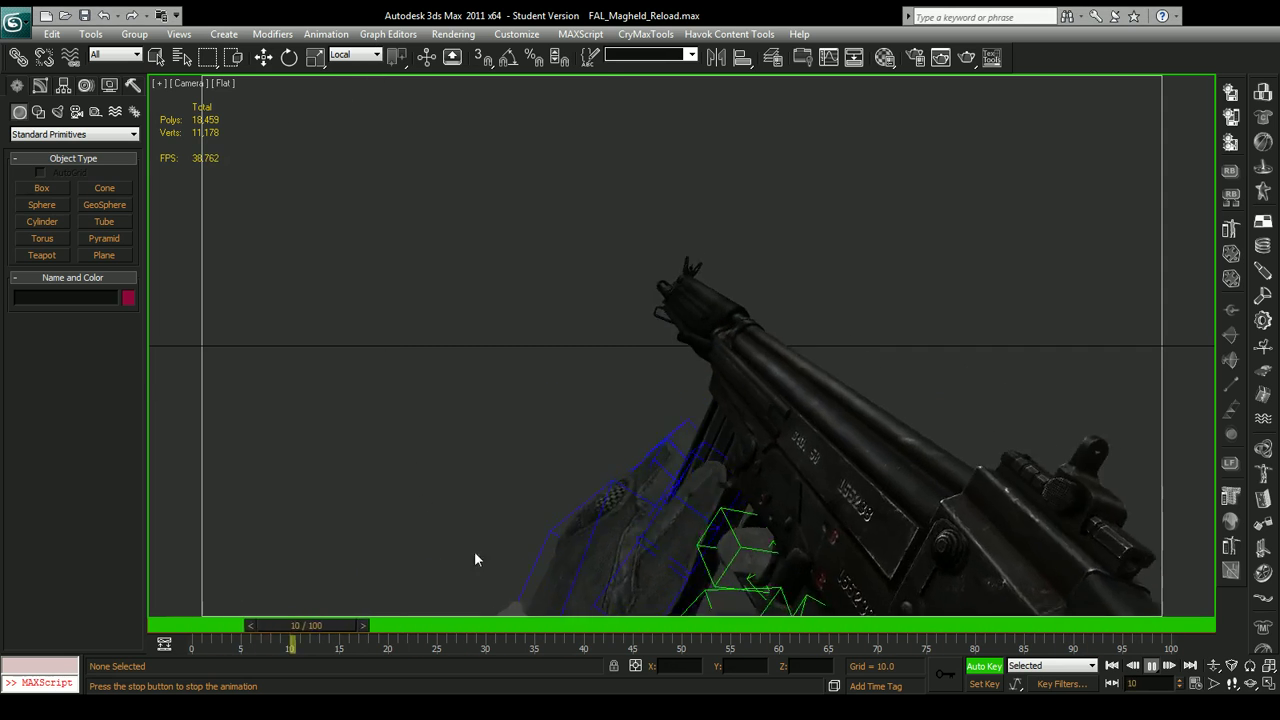
{"action": "left_click_drag", "start_coordinate": [722, 625], "coordinate": [669, 625]}
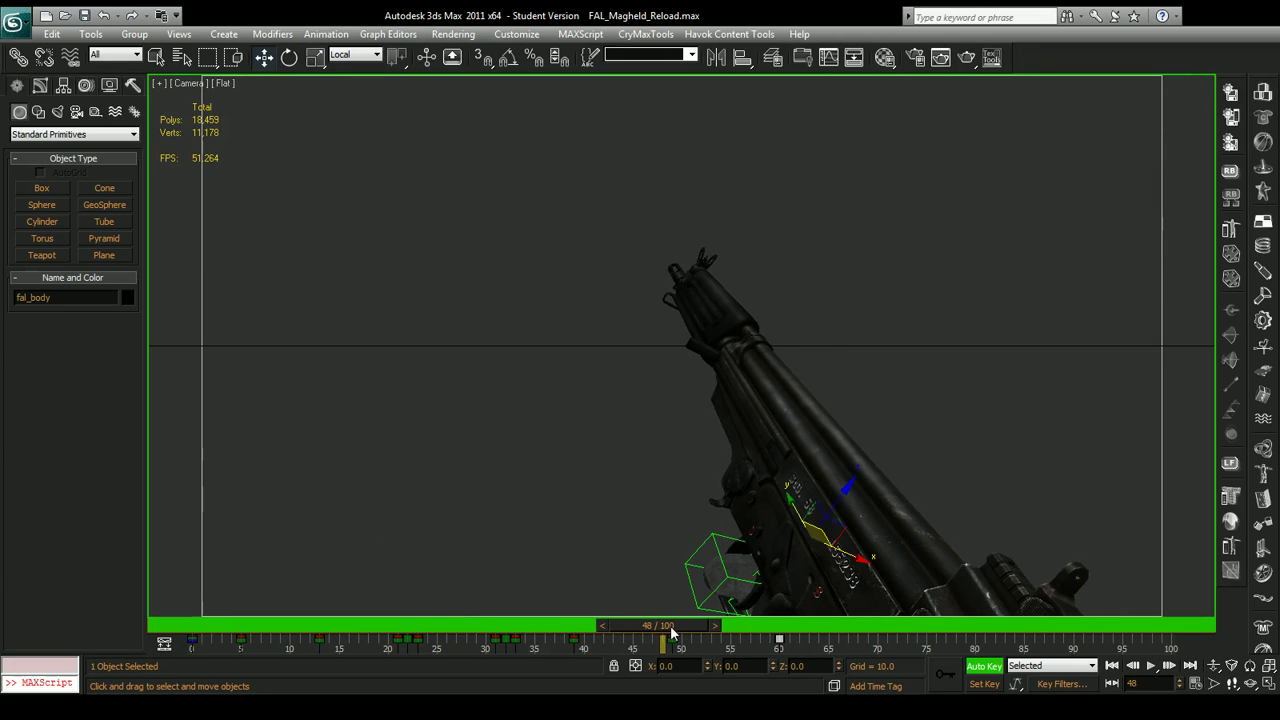
{"action": "left_click_drag", "start_coordinate": [669, 625], "coordinate": [566, 600]}
{"action": "key", "text": "w"}
{"action": "key", "text": "l"}
{"action": "scroll", "coordinate": [608, 489], "scroll_direction": "up", "scroll_amount": 5}
{"action": "middle_click_drag", "start_coordinate": [608, 489], "coordinate": [549, 455]}
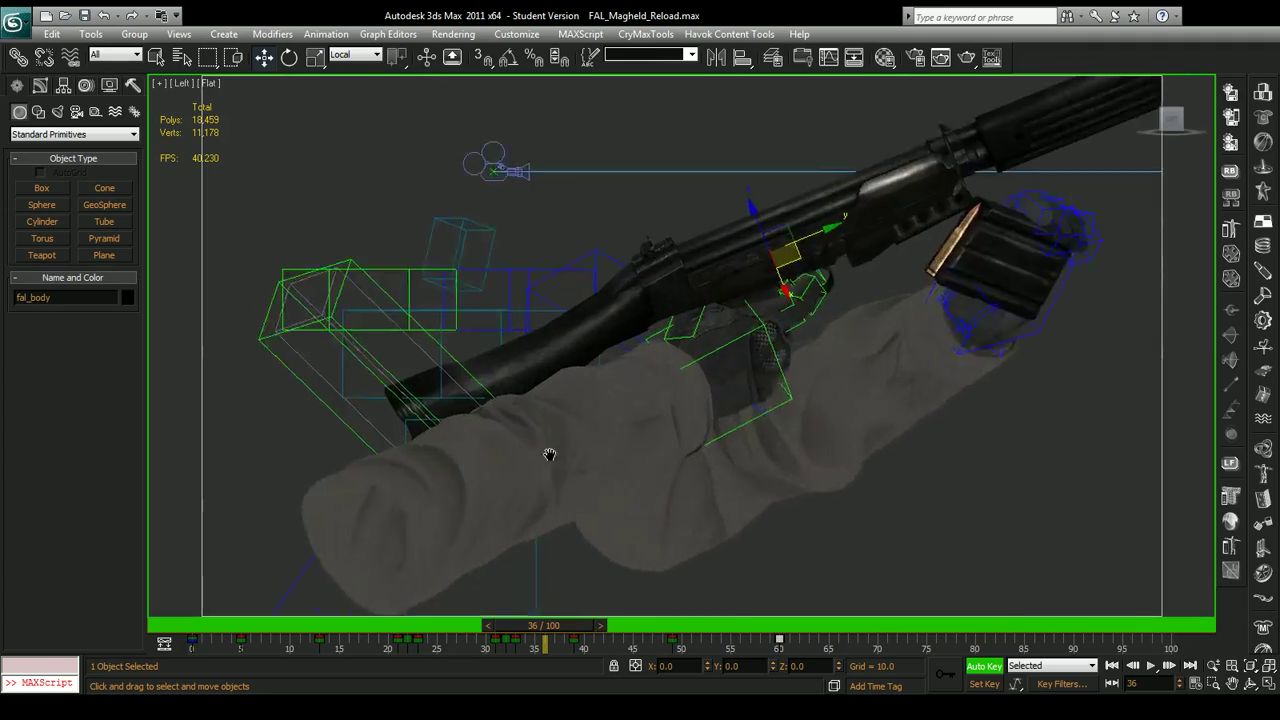
{"action": "key", "text": "p"}
{"action": "middle_click_drag", "start_coordinate": [873, 444], "coordinate": [791, 409], "text": "alt"}
Rotate the left thumb's base joint at frame 54 so the thumb lies across the magazine.
{"action": "left_click", "coordinate": [888, 352]}
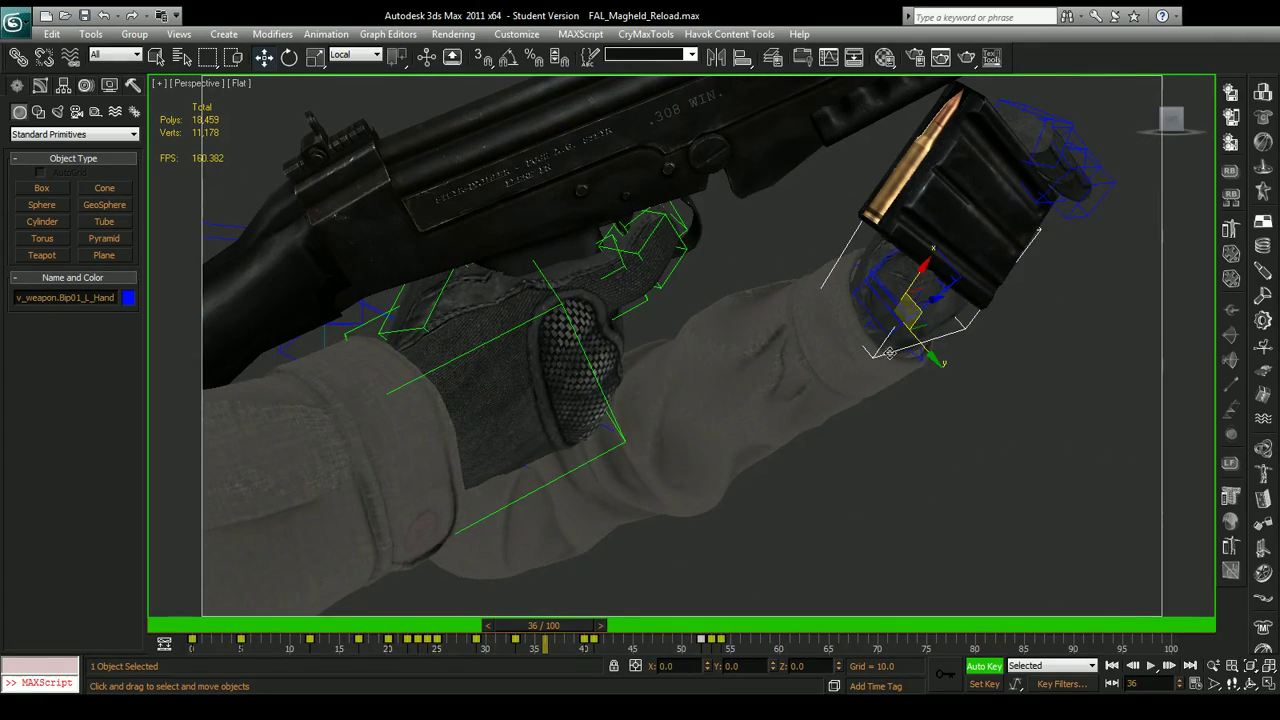
{"action": "left_click", "coordinate": [718, 628]}
{"action": "middle_click_drag", "start_coordinate": [660, 565], "coordinate": [997, 371], "text": "alt"}
{"action": "scroll", "coordinate": [880, 400], "scroll_direction": "up", "scroll_amount": 3}
{"action": "middle_click_drag", "start_coordinate": [850, 415], "coordinate": [884, 371]}
{"action": "left_click", "coordinate": [440, 215]}
{"action": "mouse_move", "coordinate": [560, 365]}
{"action": "middle_mouse_down", "text": "alt"}
{"action": "mouse_move", "coordinate": [563, 326]}
{"action": "mouse_move", "coordinate": [577, 360]}
{"action": "middle_mouse_up", "text": "alt"}
{"action": "mouse_move", "coordinate": [466, 208]}
{"action": "left_mouse_down"}
{"action": "mouse_move", "coordinate": [469, 224]}
{"action": "mouse_move", "coordinate": [478, 218]}
{"action": "left_mouse_up"}
{"action": "middle_click_drag", "start_coordinate": [567, 366], "coordinate": [514, 374], "text": "alt"}
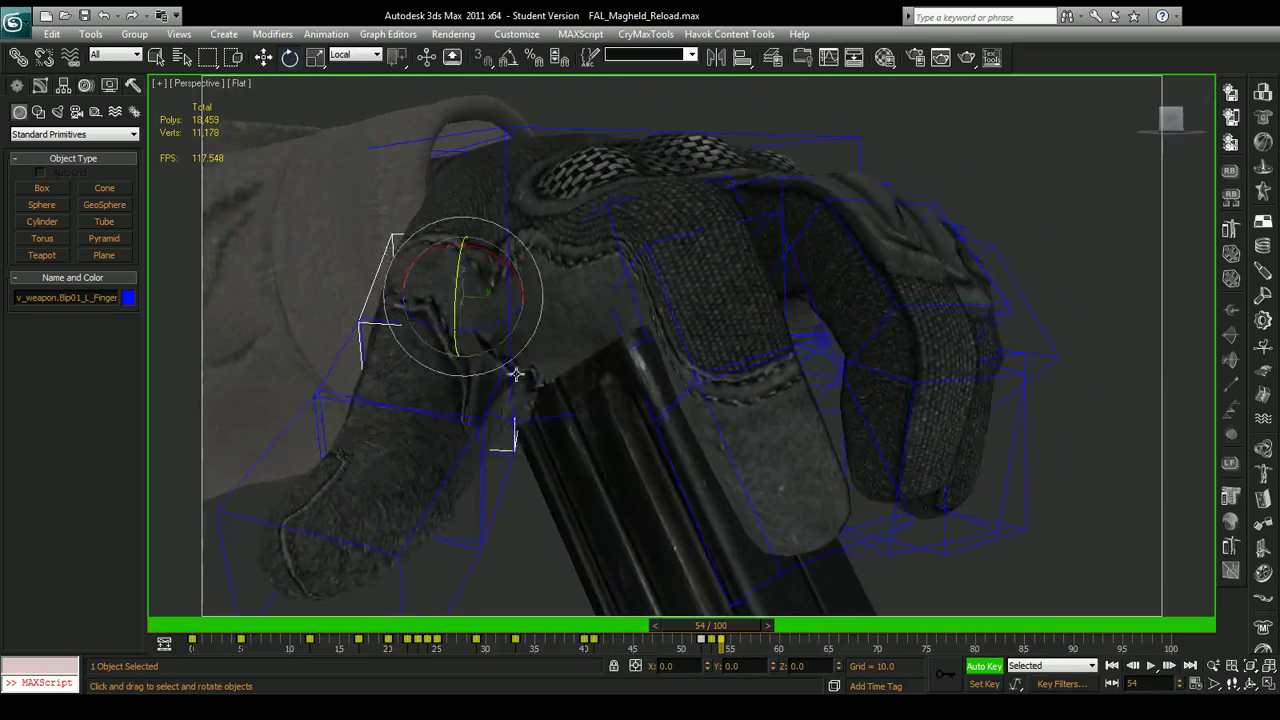
{"action": "left_click_drag", "start_coordinate": [480, 331], "coordinate": [524, 330]}
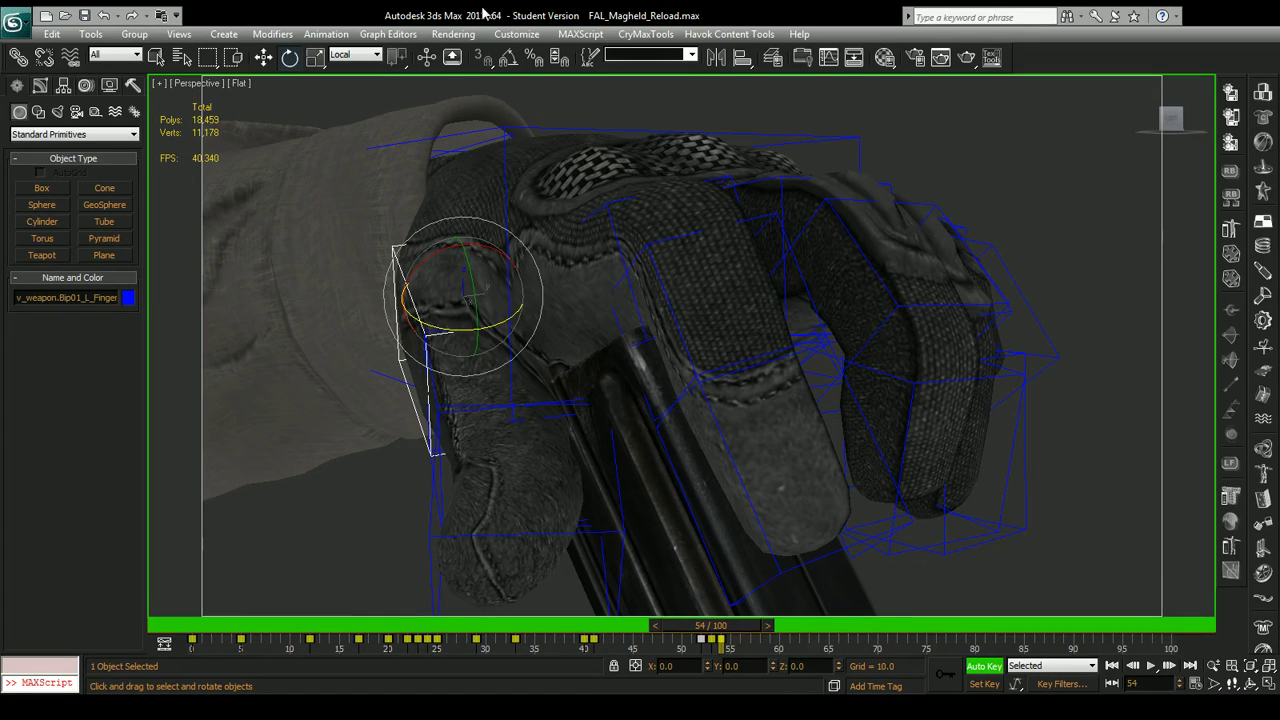
{"action": "middle_click_drag", "start_coordinate": [569, 349], "coordinate": [696, 334], "text": "alt"}
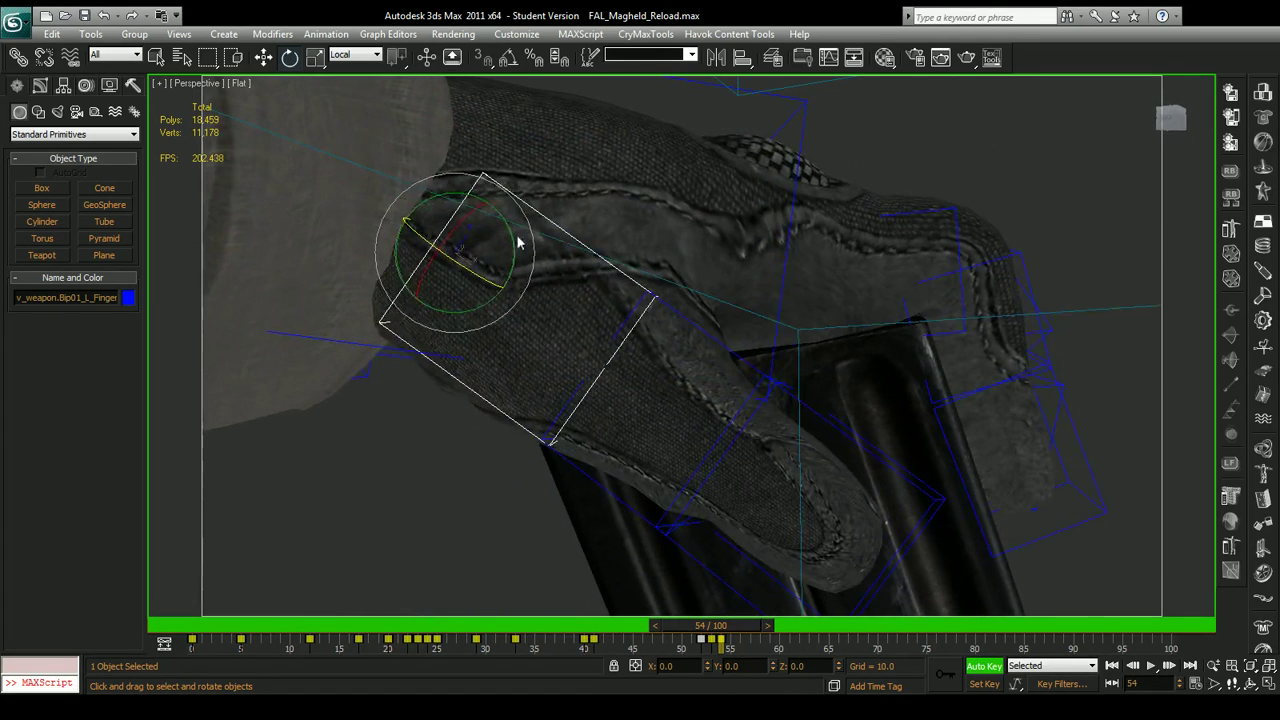
{"action": "left_click_drag", "start_coordinate": [471, 213], "coordinate": [478, 206]}
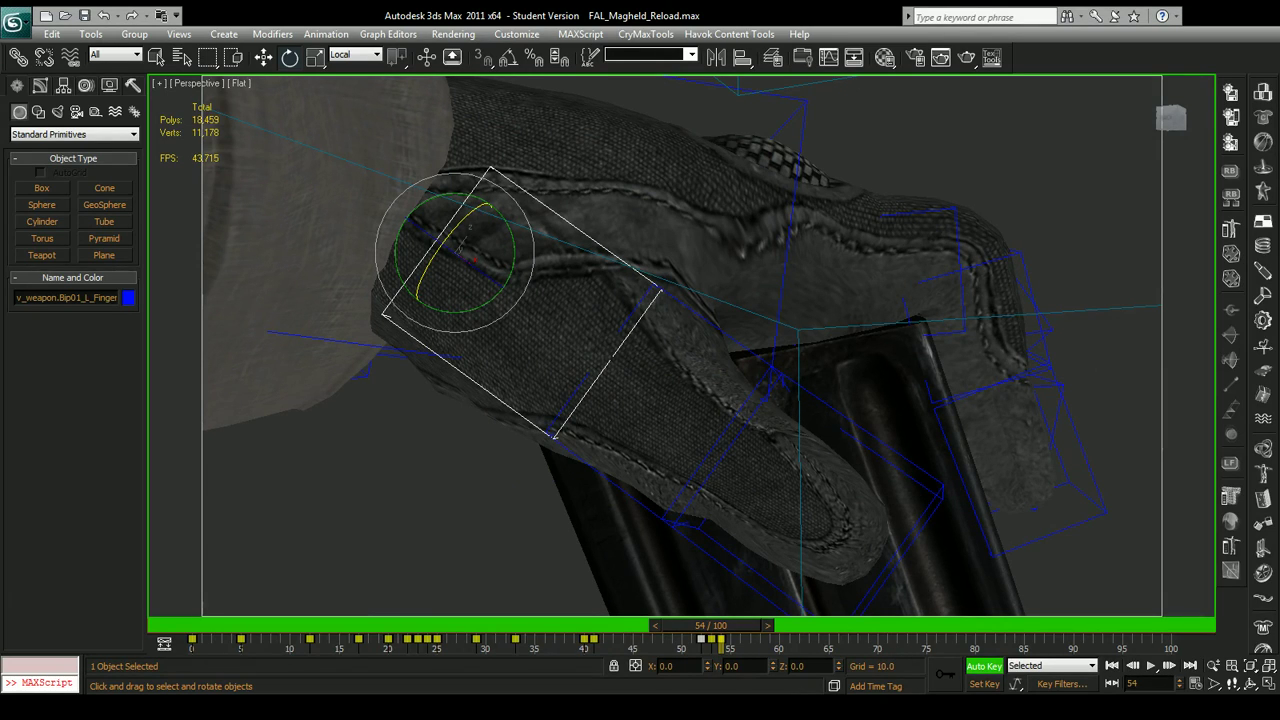
Rotate the left thumb's joints at frame 54 to bend the thumb against the magazine.
{"action": "middle_click_drag", "start_coordinate": [711, 391], "coordinate": [467, 462], "text": "alt"}
{"action": "left_click", "coordinate": [442, 386]}
{"action": "left_click_drag", "start_coordinate": [455, 402], "coordinate": [488, 408]}
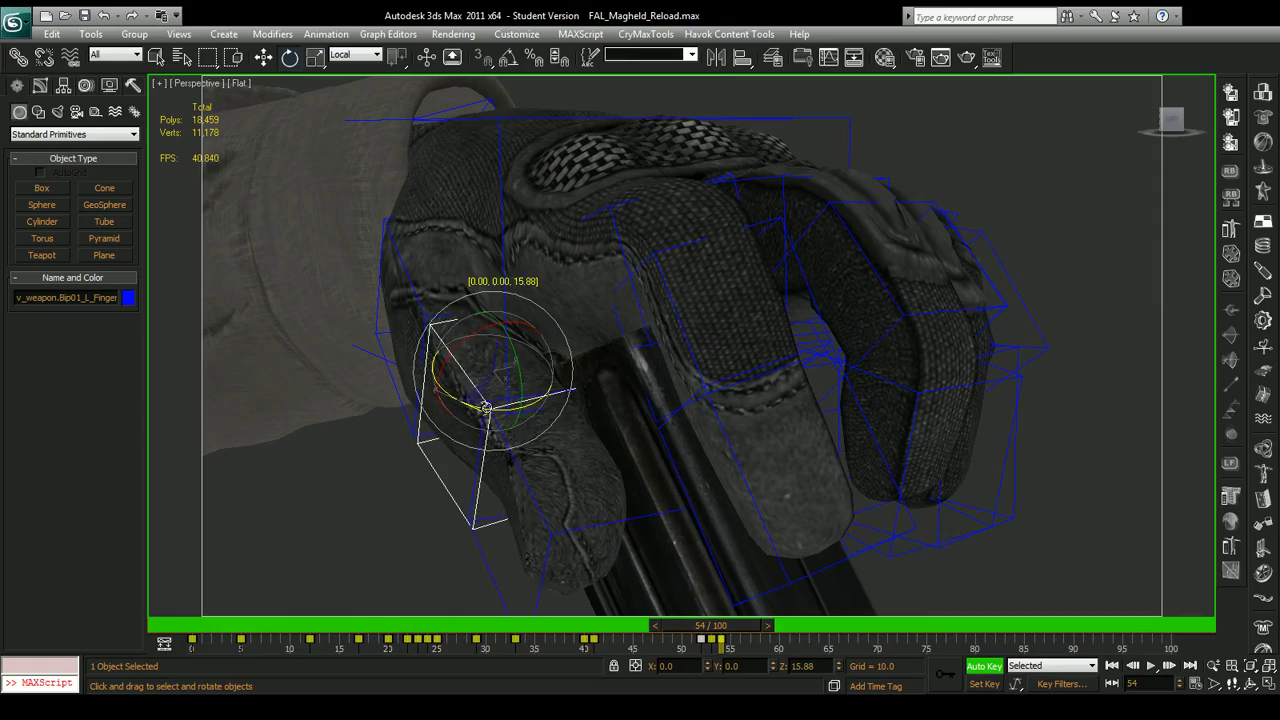
{"action": "left_click", "coordinate": [519, 467]}
{"action": "left_click_drag", "start_coordinate": [524, 489], "coordinate": [545, 492]}
{"action": "middle_click_drag", "start_coordinate": [580, 476], "coordinate": [800, 282], "text": "alt"}
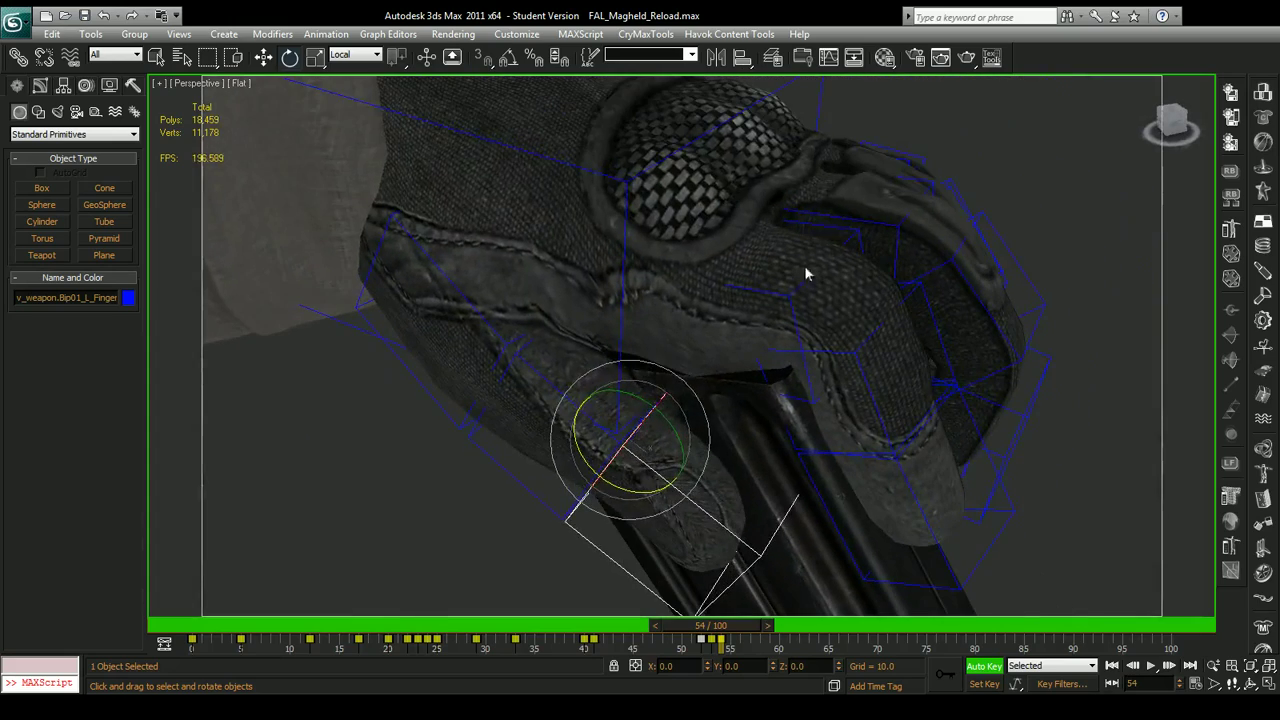
Rotate the left hand's finger joints at frame 54, bringing the middle finger against the magazine's side.
{"action": "middle_click_drag", "start_coordinate": [838, 215], "coordinate": [717, 308], "text": "alt"}
{"action": "left_click_drag", "start_coordinate": [717, 308], "coordinate": [695, 293]}
{"action": "left_click_drag", "start_coordinate": [752, 250], "coordinate": [743, 246]}
{"action": "middle_click_drag", "start_coordinate": [745, 246], "coordinate": [617, 327], "text": "alt"}
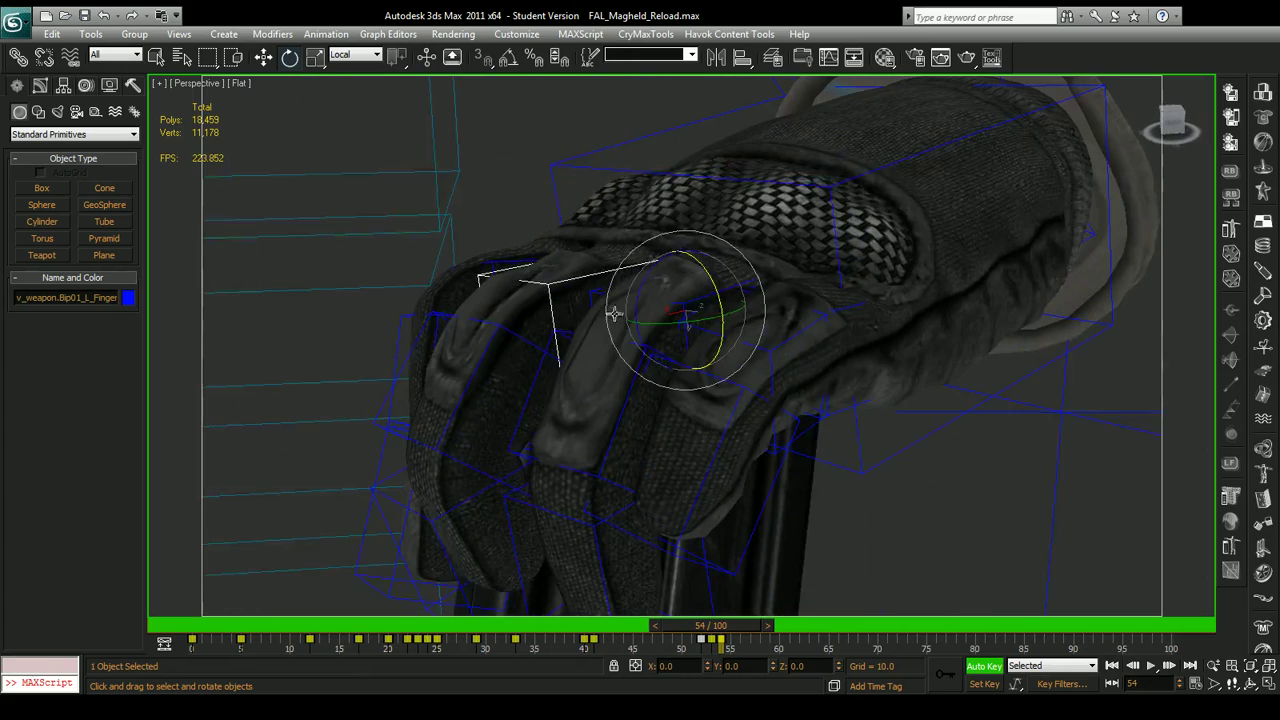
{"action": "left_click_drag", "start_coordinate": [648, 275], "coordinate": [630, 322]}
{"action": "middle_click_drag", "start_coordinate": [642, 424], "coordinate": [684, 352], "text": "alt"}
{"action": "left_click", "coordinate": [678, 323], "text": "ctrl"}
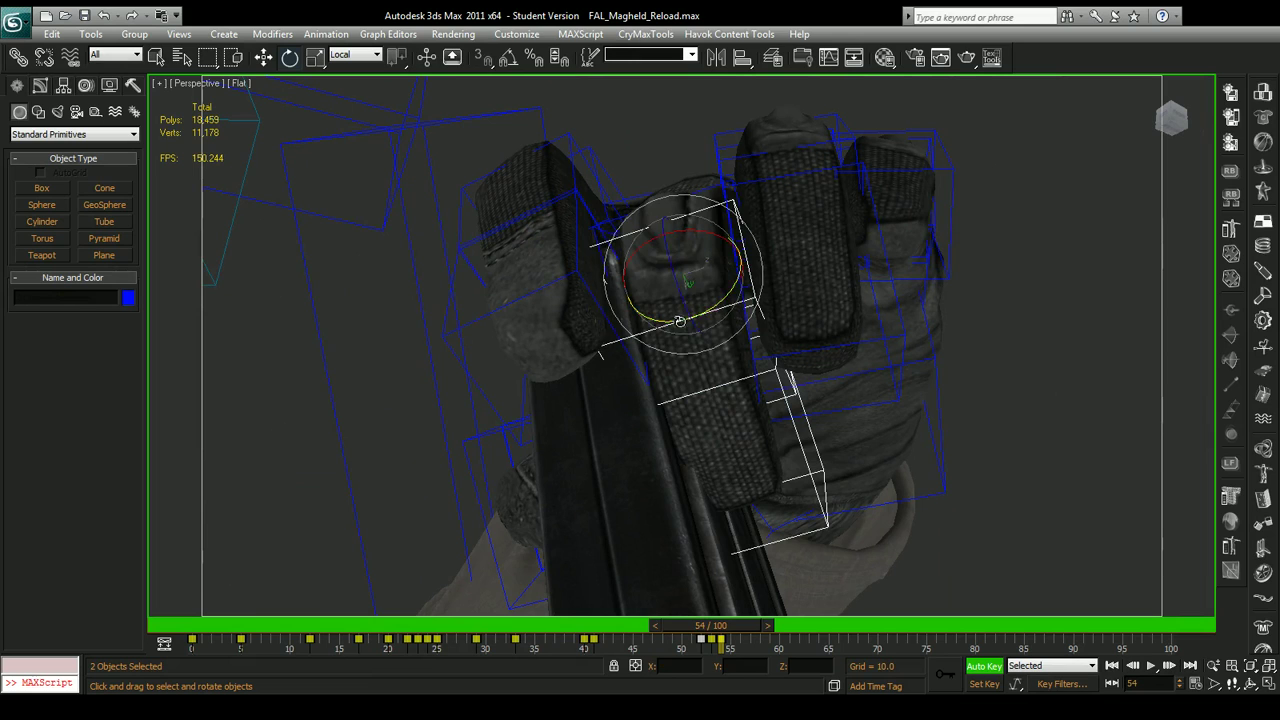
{"action": "left_click_drag", "start_coordinate": [688, 309], "coordinate": [692, 322]}
{"action": "left_click", "coordinate": [734, 266]}
{"action": "left_click_drag", "start_coordinate": [734, 266], "coordinate": [736, 268]}
Rotate the joints of the left hand's outer fingers at frame 54 to curl them beside the magazine.
{"action": "middle_click_drag", "start_coordinate": [728, 150], "coordinate": [693, 292], "text": "alt"}
{"action": "left_click_drag", "start_coordinate": [693, 292], "coordinate": [734, 349]}
{"action": "double_click", "coordinate": [686, 383]}
{"action": "left_click_drag", "start_coordinate": [643, 407], "coordinate": [672, 383]}
{"action": "double_click", "coordinate": [685, 237]}
{"action": "left_click_drag", "start_coordinate": [748, 259], "coordinate": [760, 316]}
{"action": "left_click", "coordinate": [749, 325]}
{"action": "left_click_drag", "start_coordinate": [663, 361], "coordinate": [686, 380]}
{"action": "mouse_move", "coordinate": [686, 385]}
{"action": "middle_mouse_down", "text": "alt"}
{"action": "mouse_move", "coordinate": [771, 343]}
{"action": "mouse_move", "coordinate": [680, 376]}
{"action": "mouse_move", "coordinate": [679, 393]}
{"action": "middle_mouse_up", "text": "alt"}
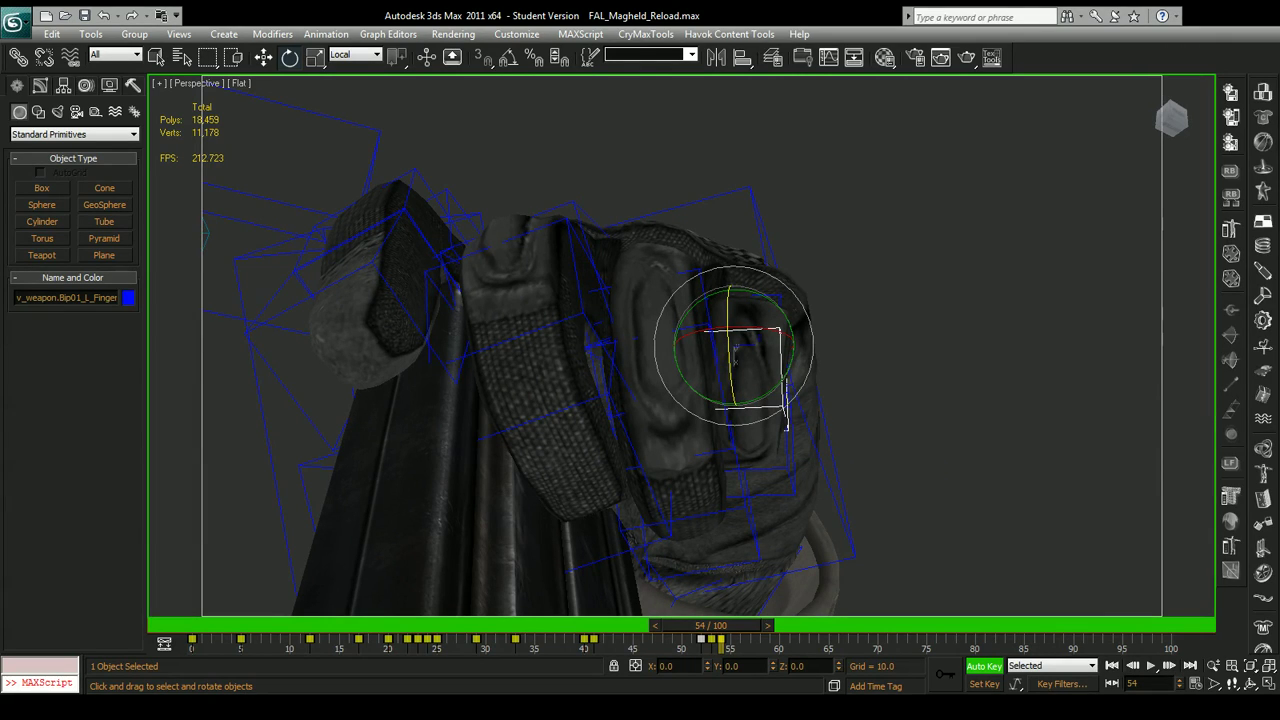
Try to move the magazine up to the rifle's magazine well at frame 60.
{"action": "middle_click_drag", "start_coordinate": [790, 592], "coordinate": [731, 394], "text": "alt"}
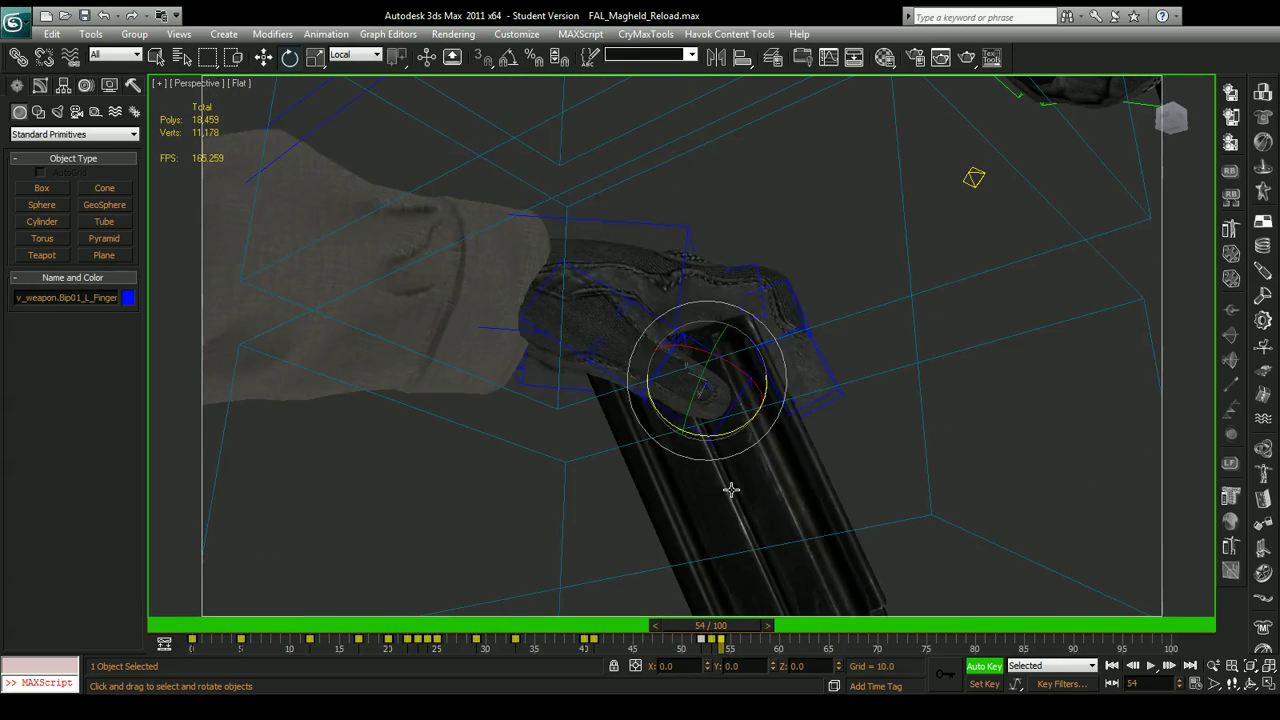
{"action": "left_click", "coordinate": [732, 489]}
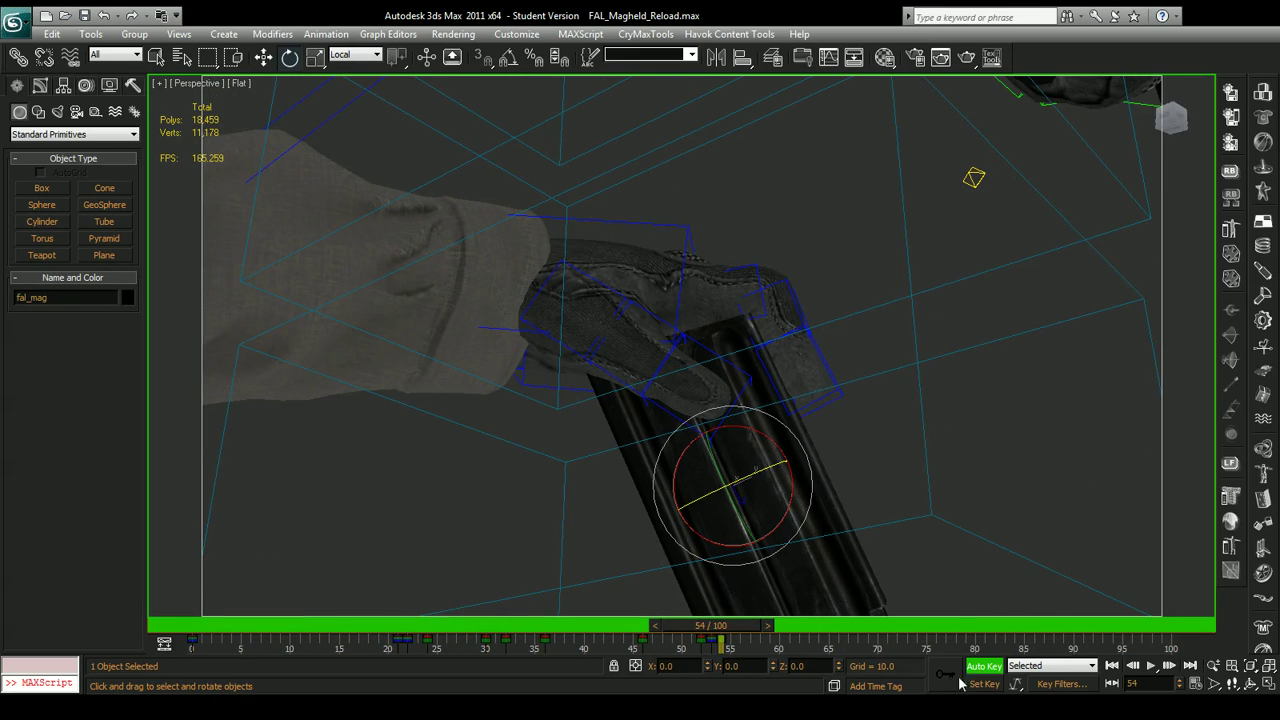
{"action": "left_click_drag", "start_coordinate": [697, 627], "coordinate": [843, 645]}
{"action": "key", "text": "e"}
{"action": "left_click_drag", "start_coordinate": [401, 641], "coordinate": [788, 628], "text": "shift"}
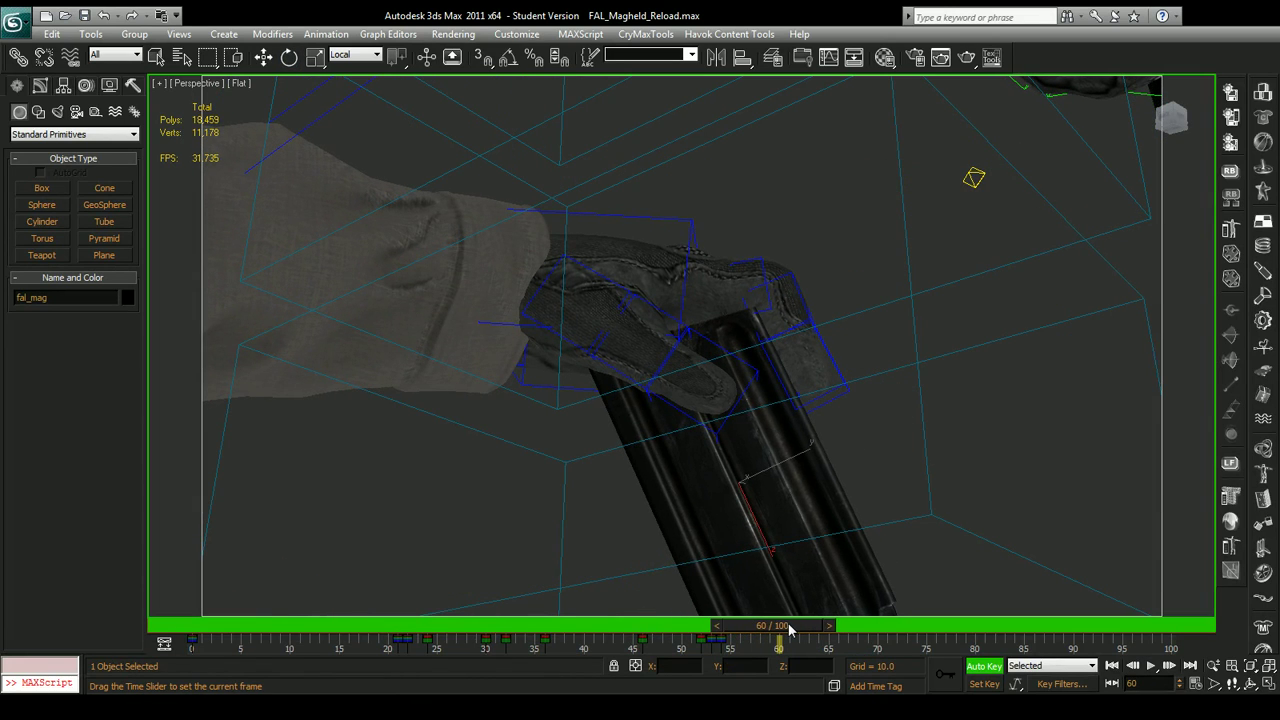
{"action": "key", "text": "e"}
{"action": "middle_click_drag", "start_coordinate": [800, 575], "coordinate": [391, 158], "text": "alt"}
{"action": "left_click", "coordinate": [264, 57]}
{"action": "left_click_drag", "start_coordinate": [682, 505], "coordinate": [809, 258]}
{"action": "key", "text": "c"}
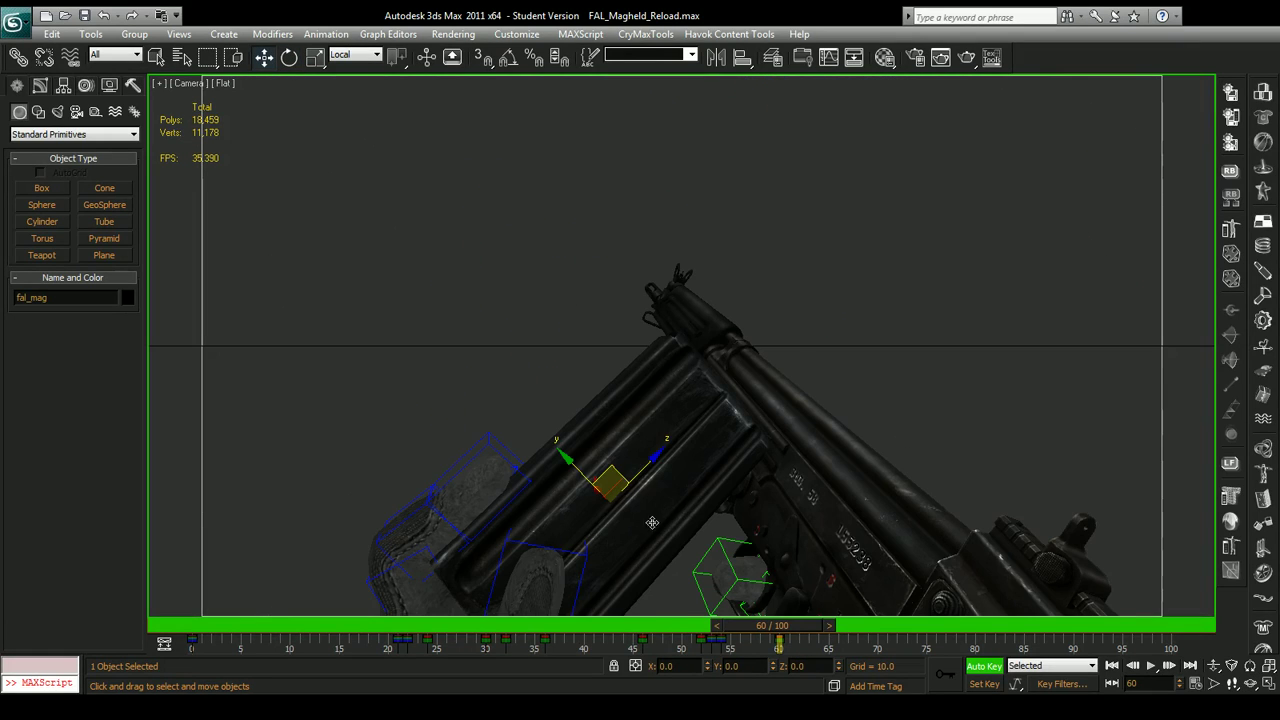
Inspect the magazine against the rifle in perspective, delete its frame 60 key and return to frame 54.
{"action": "key", "text": "l"}
{"action": "scroll", "coordinate": [666, 490], "scroll_direction": "up", "scroll_amount": 5}
{"action": "key", "text": "p"}
{"action": "middle_click_drag", "start_coordinate": [750, 508], "coordinate": [853, 437], "text": "alt"}
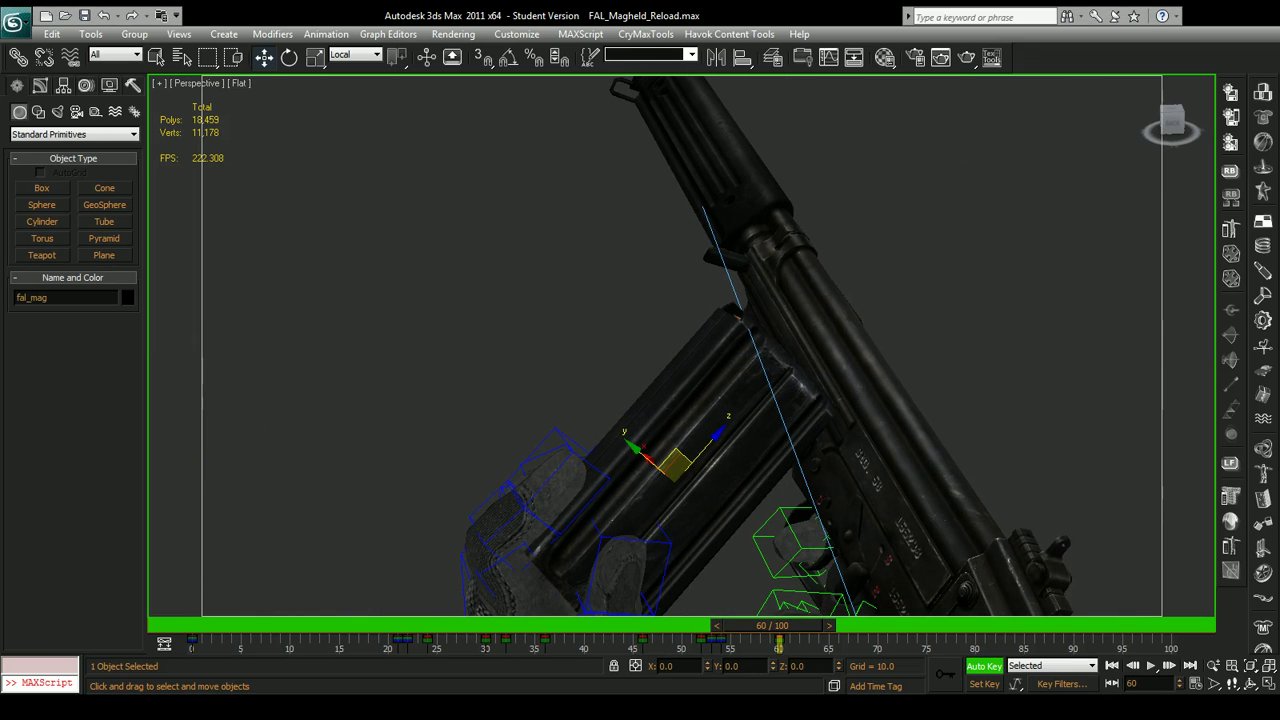
{"action": "middle_click_drag", "start_coordinate": [712, 413], "coordinate": [737, 303]}
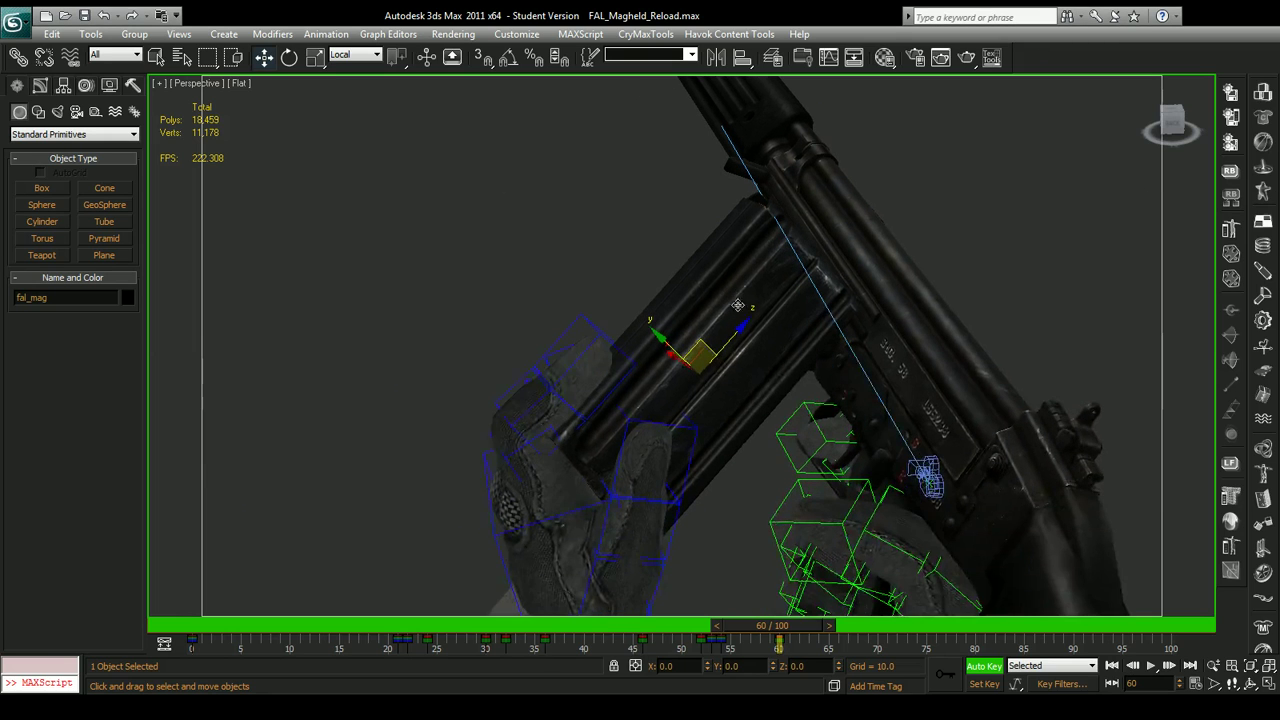
{"action": "left_click_drag", "start_coordinate": [764, 648], "coordinate": [724, 623]}
{"action": "key", "text": "Delete"}
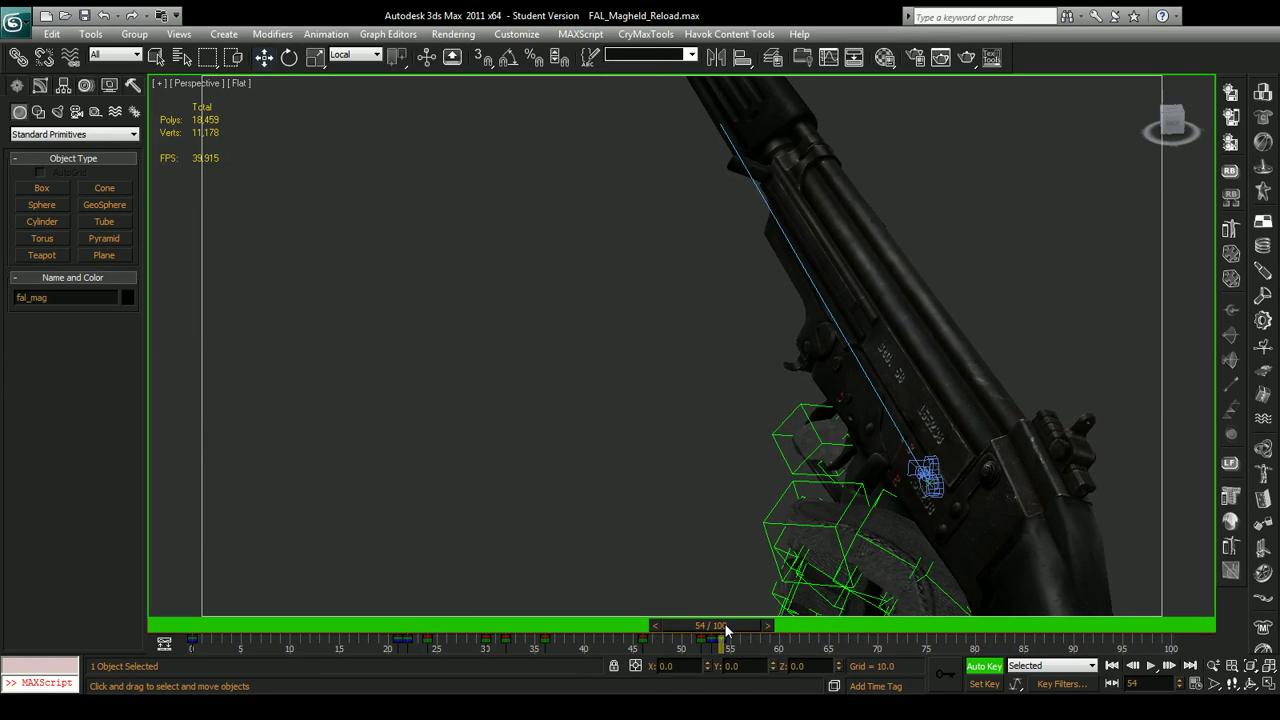
Rotate the left hand at frame 54 to angle its palm over the magazine's end.
{"action": "middle_click_drag", "start_coordinate": [716, 565], "coordinate": [820, 123]}
{"action": "scroll", "coordinate": [585, 459], "scroll_direction": "up", "scroll_amount": 2}
{"action": "left_click", "coordinate": [499, 418]}
{"action": "middle_click_drag", "start_coordinate": [499, 418], "coordinate": [597, 494], "text": "alt"}
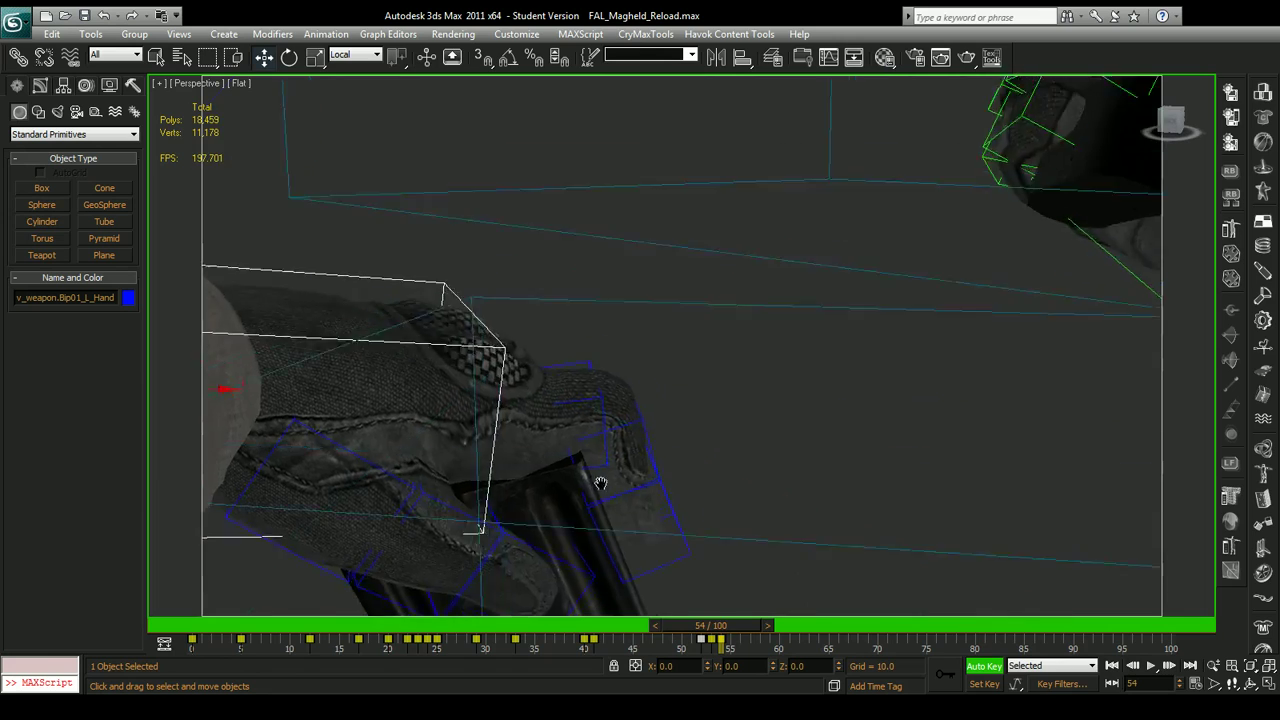
{"action": "middle_click_drag", "start_coordinate": [432, 350], "coordinate": [679, 294]}
{"action": "left_click", "coordinate": [291, 58]}
{"action": "left_click_drag", "start_coordinate": [401, 278], "coordinate": [346, 385]}
{"action": "middle_click_drag", "start_coordinate": [410, 370], "coordinate": [492, 412], "text": "alt"}
{"action": "left_click_drag", "start_coordinate": [522, 529], "coordinate": [600, 488]}
{"action": "middle_click_drag", "start_coordinate": [600, 488], "coordinate": [459, 408], "text": "alt"}
{"action": "left_click_drag", "start_coordinate": [360, 333], "coordinate": [395, 288]}
{"action": "middle_click_drag", "start_coordinate": [395, 288], "coordinate": [636, 440], "text": "alt"}
Rotate the left thumb's joint at frame 54, show edged faces and adjust a finger joint against the magazine.
{"action": "left_click", "coordinate": [567, 357]}
{"action": "left_click_drag", "start_coordinate": [565, 398], "coordinate": [538, 408]}
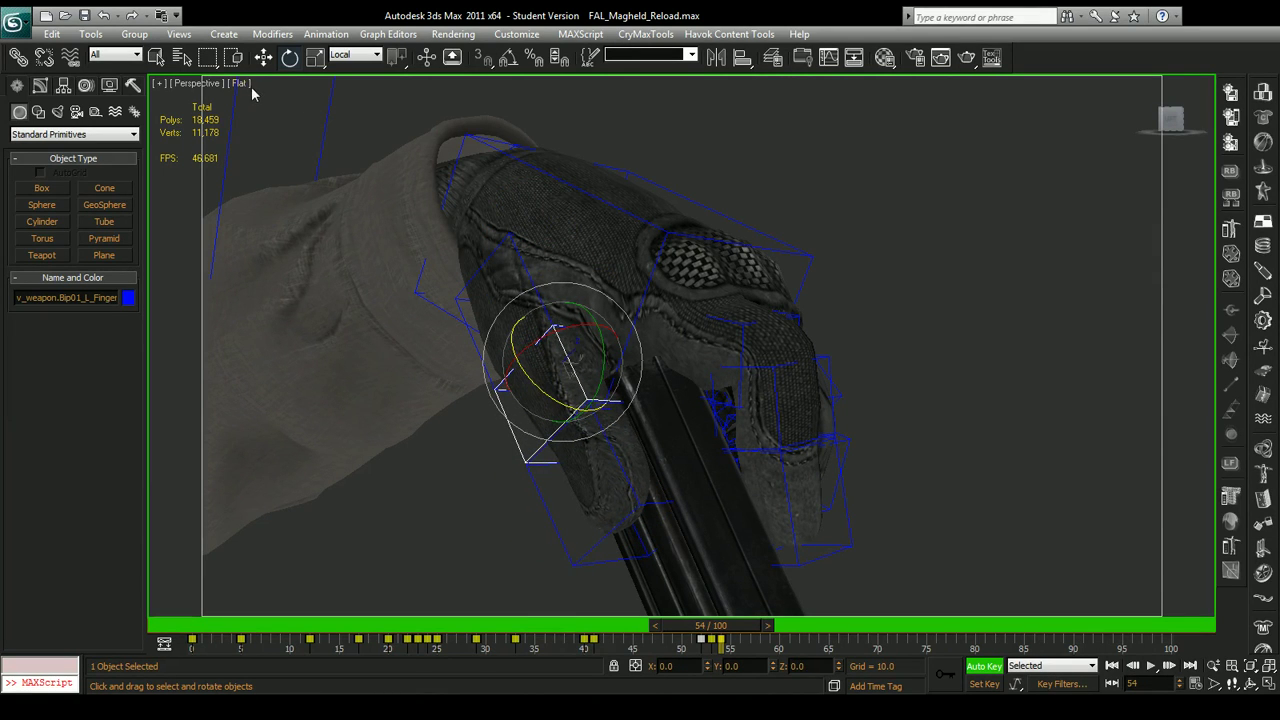
{"action": "key", "text": "F4"}
{"action": "left_click", "coordinate": [644, 209]}
{"action": "middle_click_drag", "start_coordinate": [644, 209], "coordinate": [675, 328], "text": "alt"}
{"action": "left_click", "coordinate": [725, 335]}
{"action": "left_click_drag", "start_coordinate": [680, 342], "coordinate": [764, 360]}
{"action": "middle_click_drag", "start_coordinate": [752, 380], "coordinate": [723, 266], "text": "alt"}
Move the left hand at frame 54 to reseat its palm on the magazine's end.
{"action": "left_click", "coordinate": [622, 204]}
{"action": "left_click", "coordinate": [263, 58]}
{"action": "middle_click_drag", "start_coordinate": [583, 322], "coordinate": [592, 364], "text": "alt"}
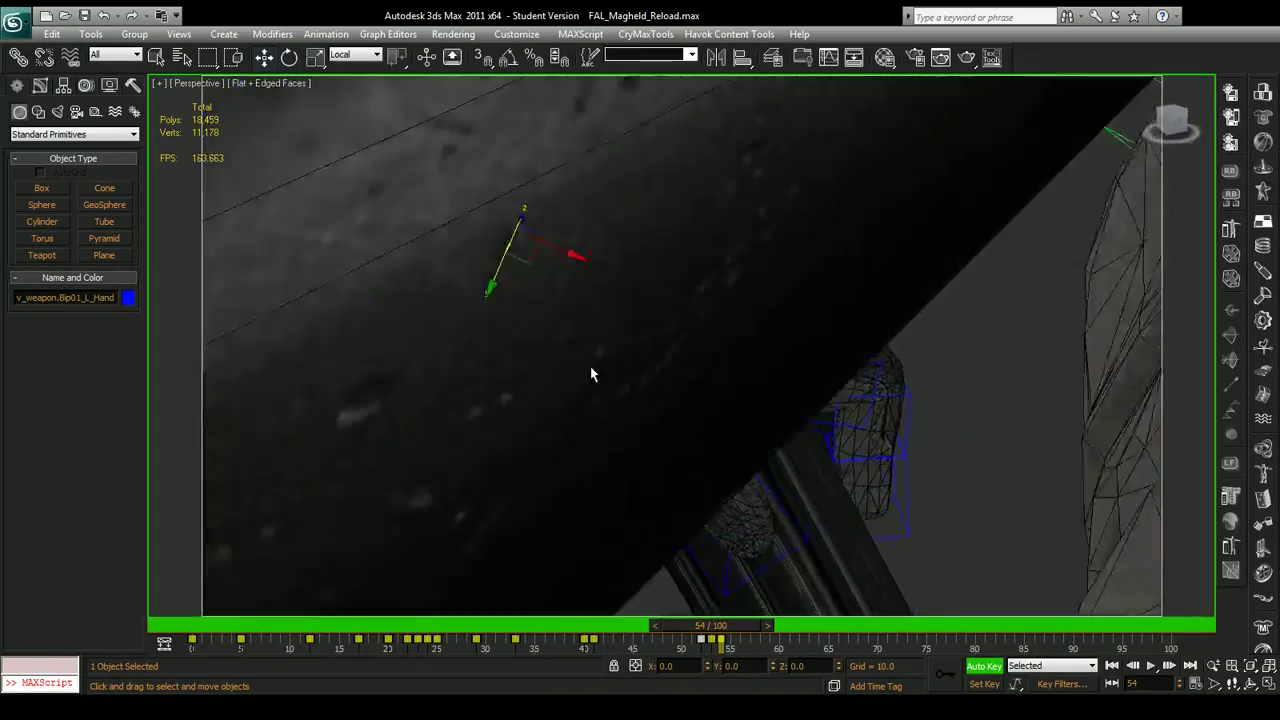
{"action": "scroll", "coordinate": [592, 372], "scroll_direction": "down", "scroll_amount": 3}
{"action": "left_click_drag", "start_coordinate": [530, 205], "coordinate": [541, 165]}
{"action": "middle_click_drag", "start_coordinate": [645, 317], "coordinate": [691, 223], "text": "alt"}
Rotate the left hand's finger joints at frame 54 to match the grip to the hand's new position.
{"action": "left_click", "coordinate": [632, 314]}
{"action": "key", "text": "e"}
{"action": "middle_click_drag", "start_coordinate": [605, 275], "coordinate": [559, 277], "text": "alt"}
{"action": "middle_click_drag", "start_coordinate": [611, 311], "coordinate": [640, 320], "text": "alt"}
{"action": "mouse_move", "coordinate": [639, 320]}
{"action": "left_mouse_down"}
{"action": "mouse_move", "coordinate": [594, 289]}
{"action": "mouse_move", "coordinate": [634, 334]}
{"action": "left_mouse_up"}
{"action": "middle_click_drag", "start_coordinate": [634, 334], "coordinate": [686, 326], "text": "alt"}
{"action": "left_click_drag", "start_coordinate": [667, 260], "coordinate": [634, 252]}
{"action": "left_click", "coordinate": [652, 390]}
{"action": "left_click_drag", "start_coordinate": [655, 392], "coordinate": [709, 411]}
{"action": "left_click_drag", "start_coordinate": [744, 517], "coordinate": [716, 490]}
Rotate further left finger joints at frame 54 to tighten the curl around the magazine's far side.
{"action": "middle_click_drag", "start_coordinate": [774, 457], "coordinate": [725, 331], "text": "alt"}
{"action": "left_click_drag", "start_coordinate": [694, 305], "coordinate": [716, 383]}
{"action": "left_click", "coordinate": [713, 523]}
{"action": "mouse_move", "coordinate": [779, 508]}
{"action": "left_mouse_down"}
{"action": "mouse_move", "coordinate": [780, 486]}
{"action": "mouse_move", "coordinate": [769, 491]}
{"action": "left_mouse_up"}
{"action": "middle_click_drag", "start_coordinate": [765, 437], "coordinate": [712, 450], "text": "alt"}
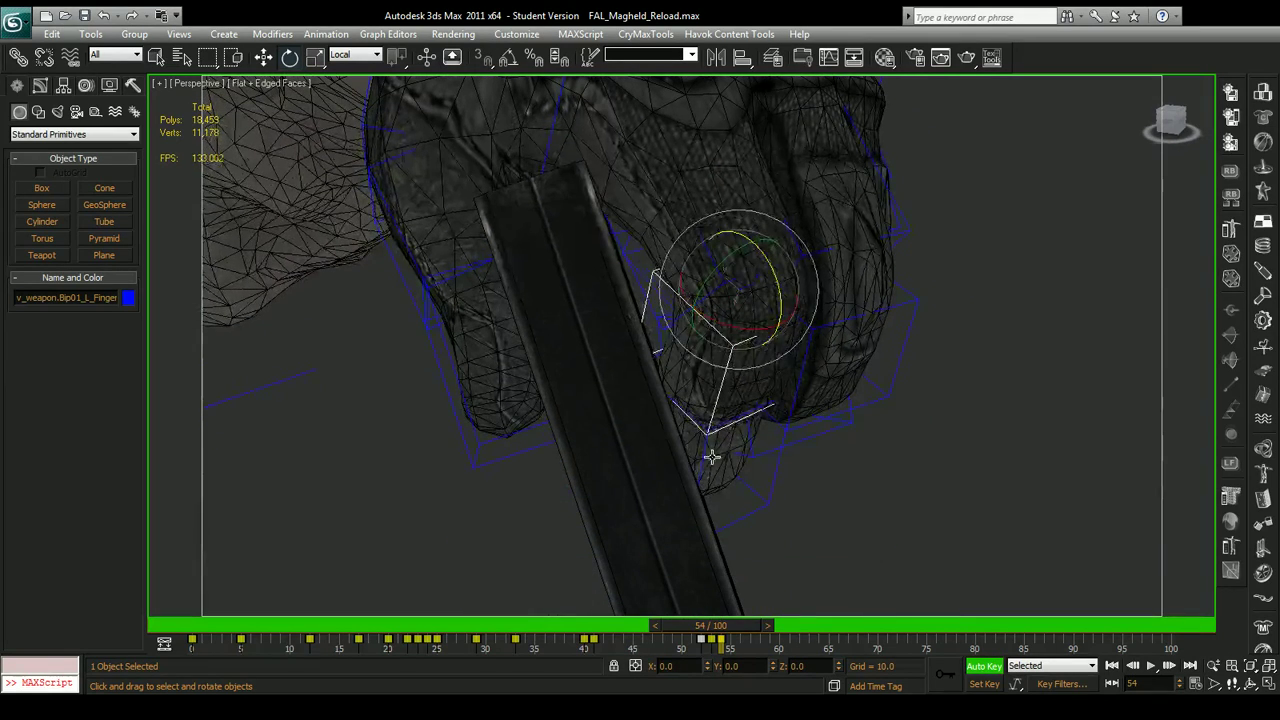
{"action": "left_click_drag", "start_coordinate": [755, 378], "coordinate": [738, 324]}
{"action": "left_click", "coordinate": [735, 317]}
{"action": "middle_click_drag", "start_coordinate": [731, 311], "coordinate": [677, 377], "text": "alt"}
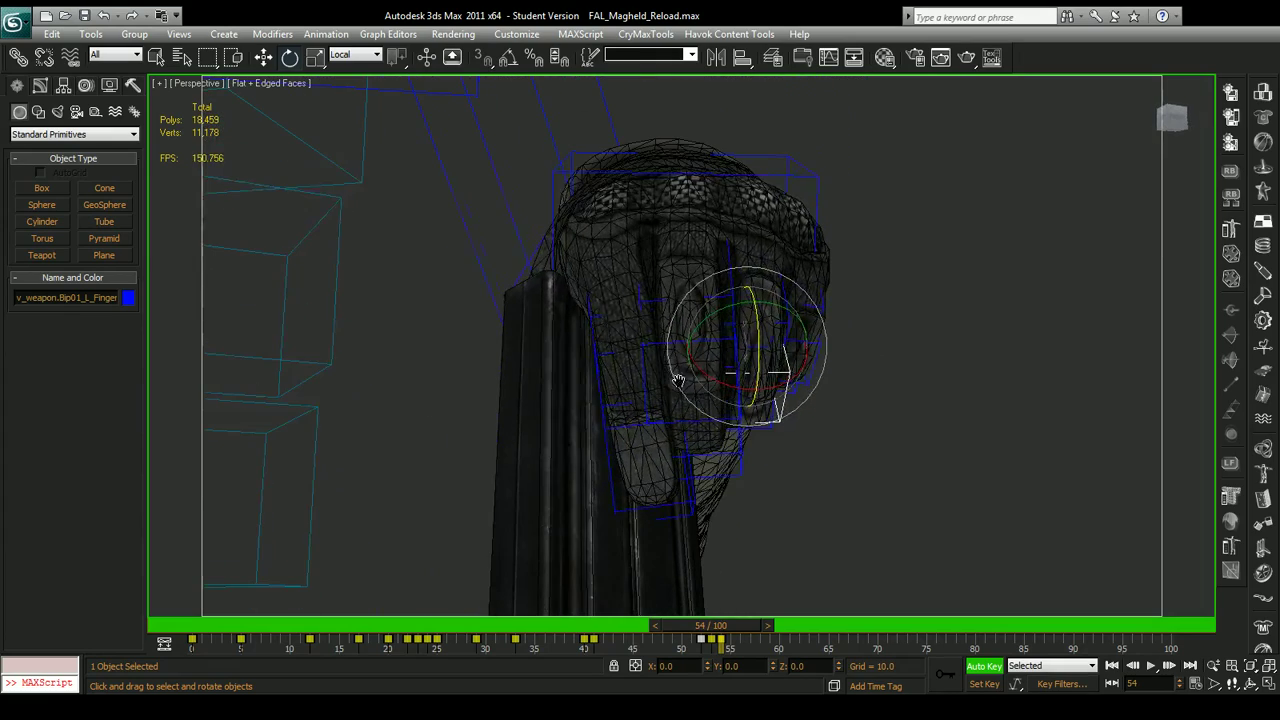
Rotate the left index finger's joints at frame 54 so the finger lies along the magazine's side.
{"action": "left_click", "coordinate": [610, 316]}
{"action": "left_click", "coordinate": [606, 307]}
{"action": "left_click_drag", "start_coordinate": [597, 233], "coordinate": [640, 240]}
{"action": "middle_click_drag", "start_coordinate": [640, 240], "coordinate": [706, 301], "text": "alt"}
{"action": "left_click", "coordinate": [701, 363]}
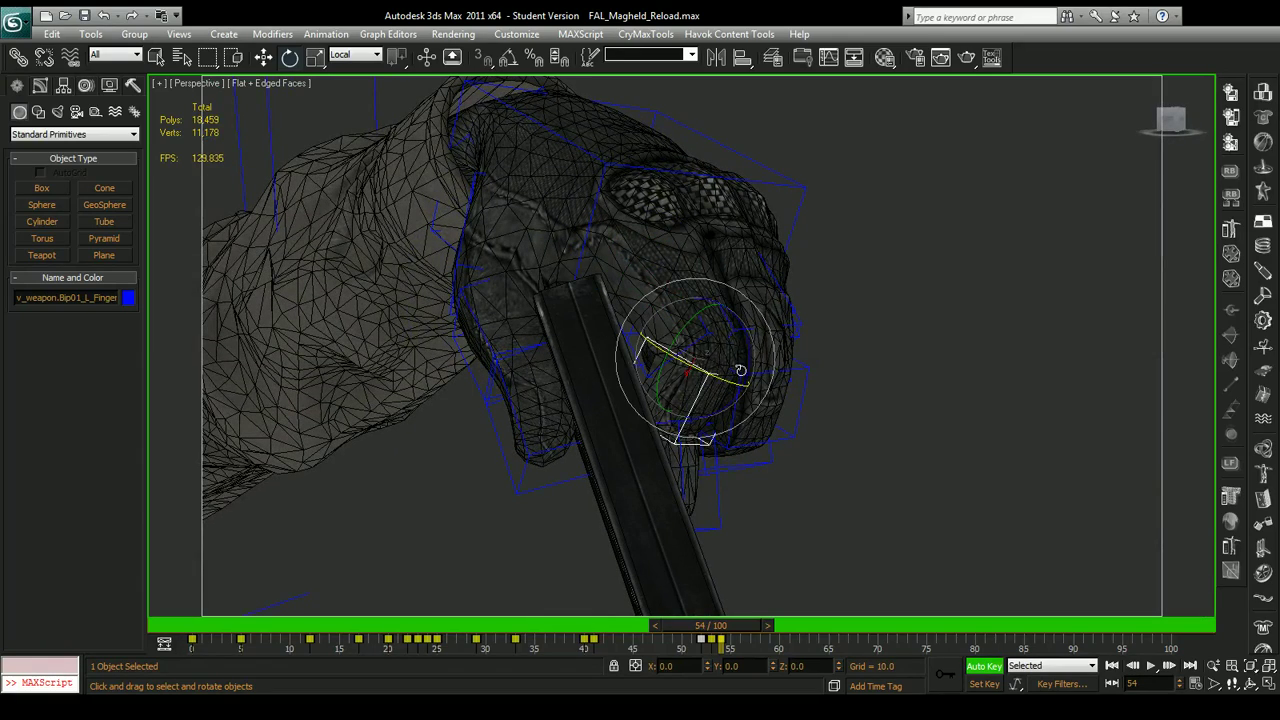
{"action": "left_click_drag", "start_coordinate": [753, 333], "coordinate": [753, 333]}
{"action": "middle_click_drag", "start_coordinate": [753, 333], "coordinate": [664, 487], "text": "alt"}
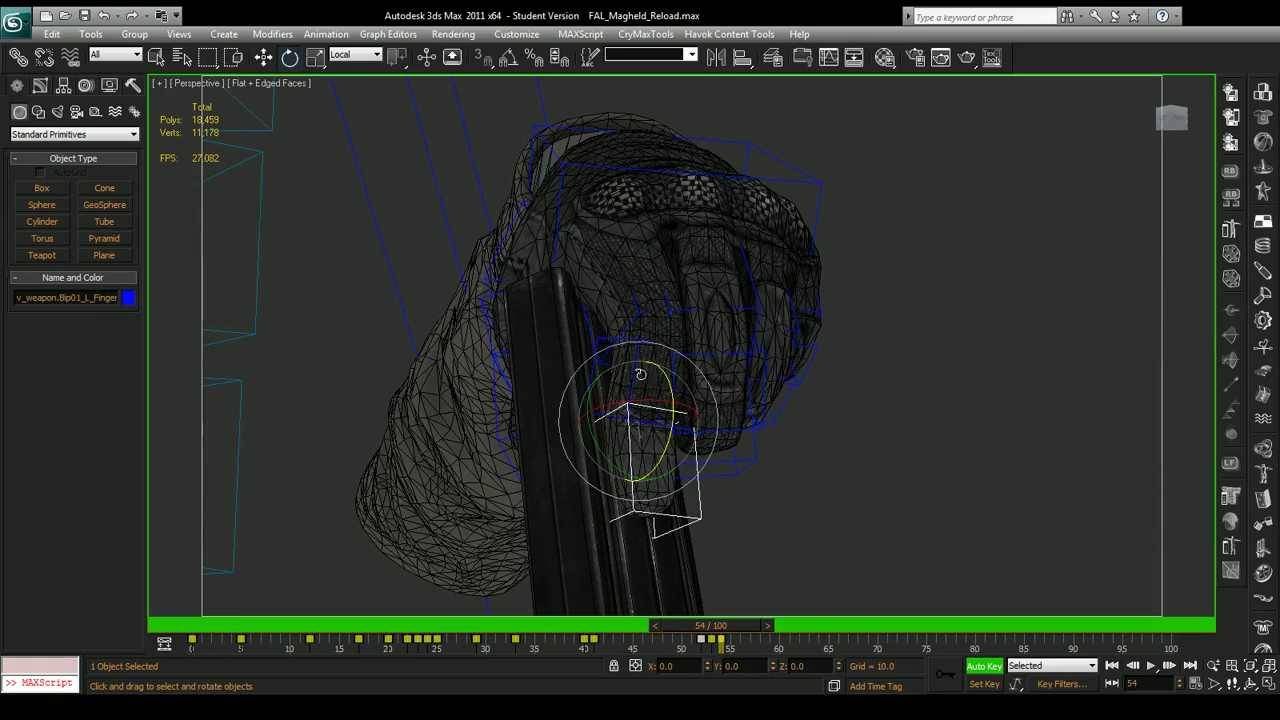
{"action": "middle_click_drag", "start_coordinate": [634, 368], "coordinate": [645, 263], "text": "alt"}
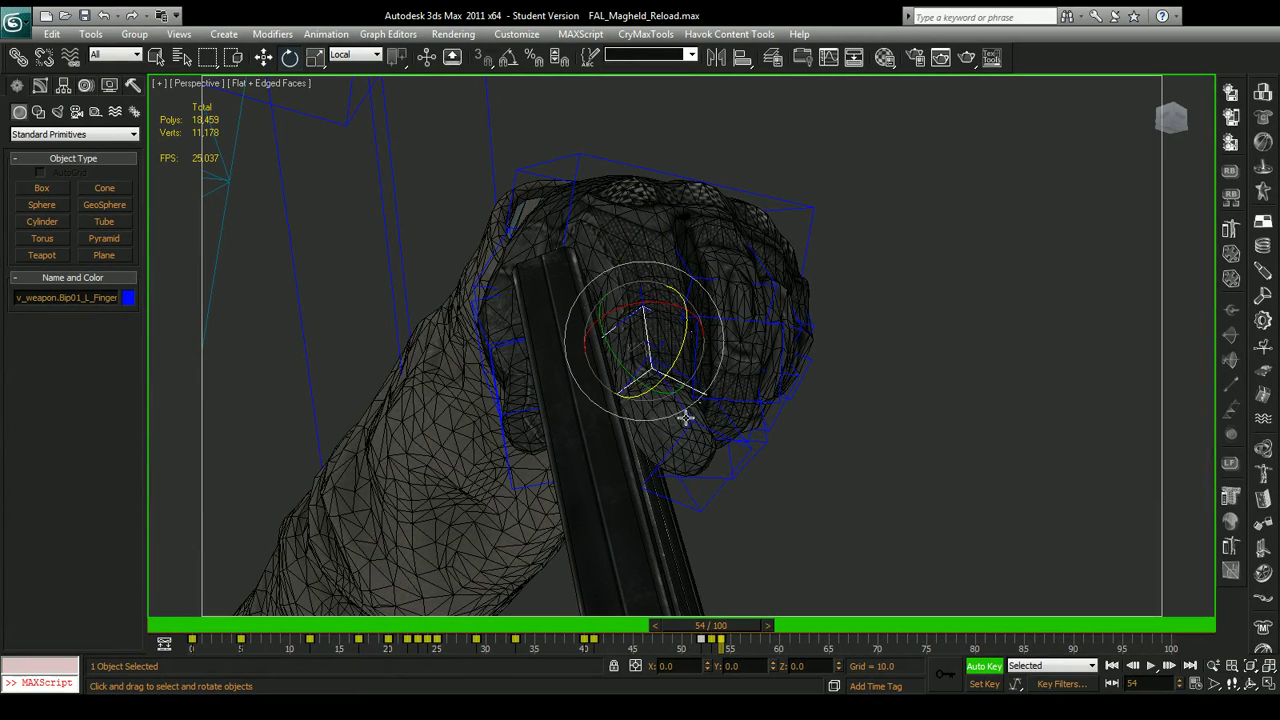
Rotate the left middle finger's base and outer joints at frame 54 to straighten it along the magazine.
{"action": "middle_click_drag", "start_coordinate": [691, 444], "coordinate": [735, 441], "text": "alt"}
{"action": "middle_click_drag", "start_coordinate": [731, 301], "coordinate": [610, 289], "text": "alt"}
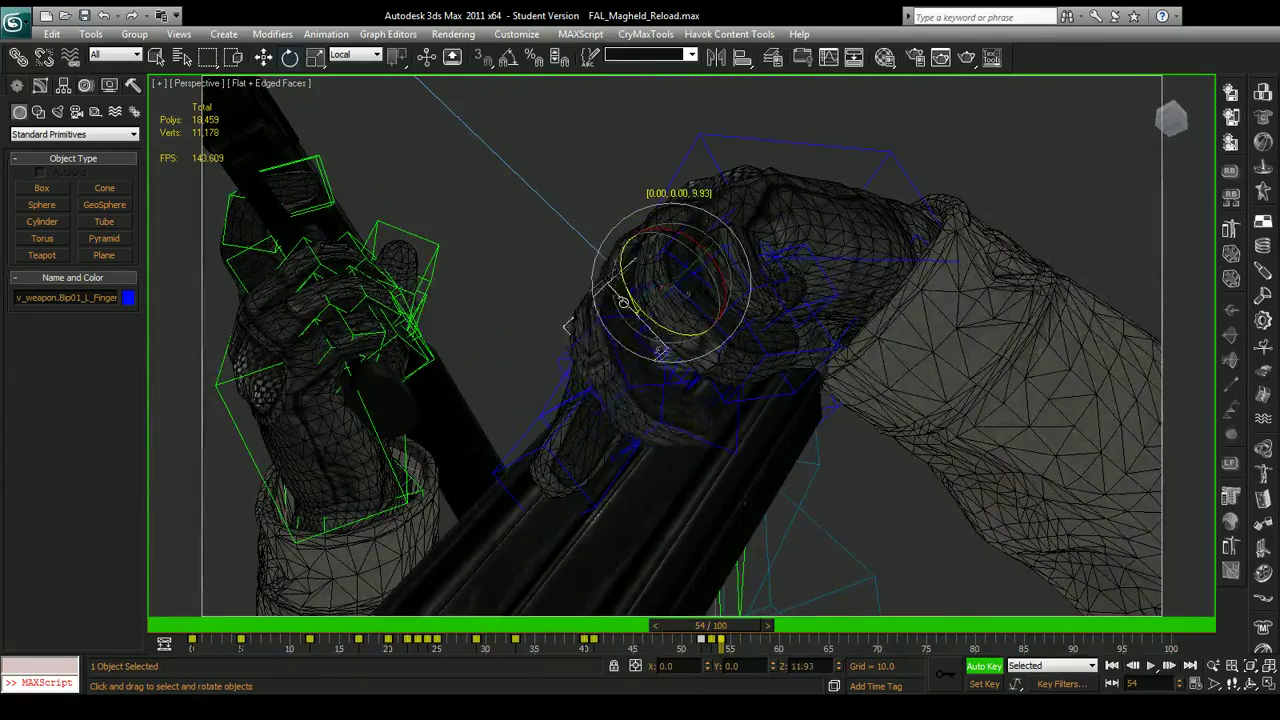
{"action": "left_click", "coordinate": [640, 367], "text": "ctrl"}
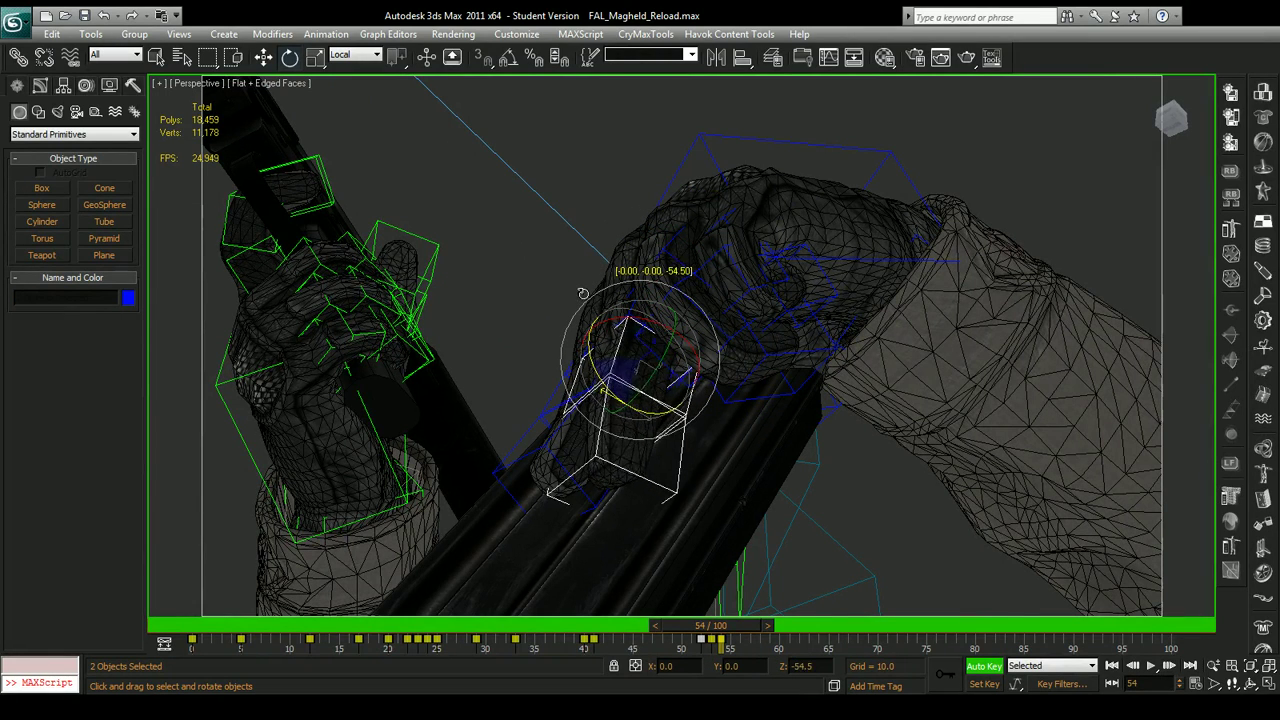
{"action": "middle_click_drag", "start_coordinate": [590, 271], "coordinate": [716, 334], "text": "alt"}
{"action": "left_click", "coordinate": [684, 344]}
{"action": "left_click_drag", "start_coordinate": [704, 313], "coordinate": [697, 311]}
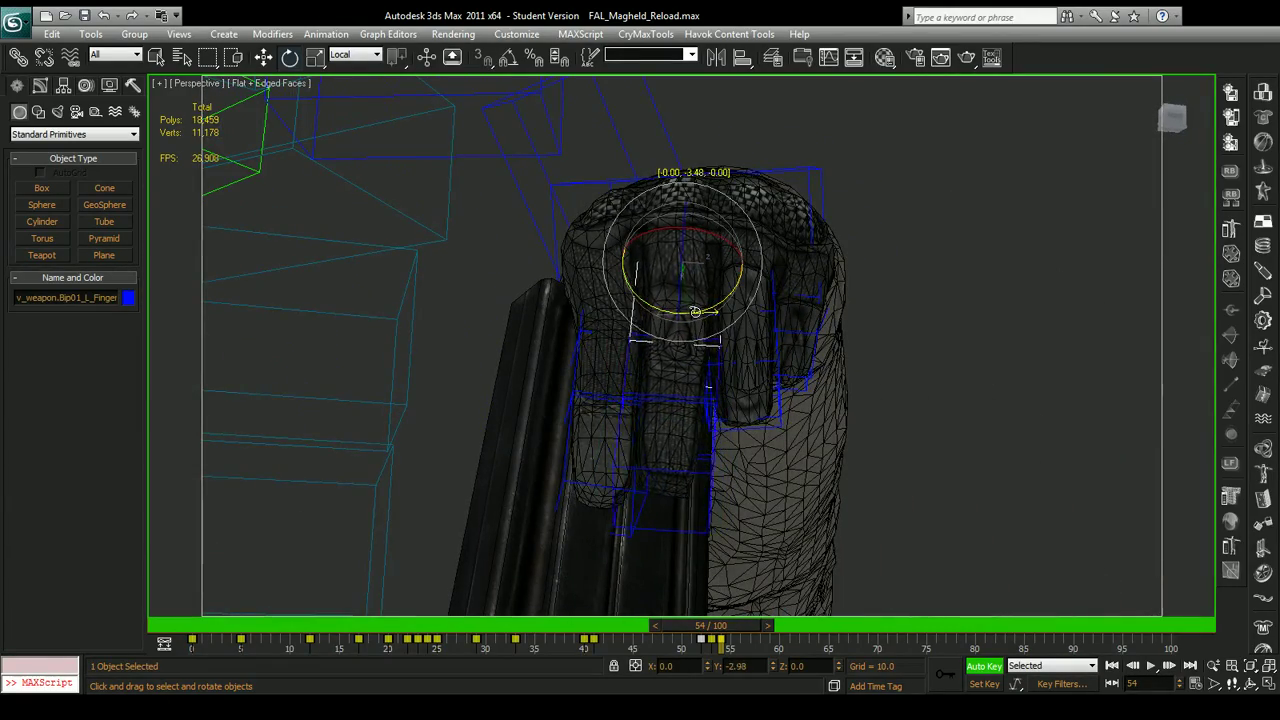
{"action": "middle_click_drag", "start_coordinate": [716, 350], "coordinate": [630, 392], "text": "alt"}
{"action": "left_click_drag", "start_coordinate": [631, 410], "coordinate": [610, 396]}
{"action": "middle_click_drag", "start_coordinate": [610, 396], "coordinate": [700, 476], "text": "alt"}
Rotate the base joint of the finger next to the middle finger at frame 54 to settle the grip.
{"action": "left_click", "coordinate": [714, 321]}
{"action": "middle_click_drag", "start_coordinate": [760, 349], "coordinate": [758, 254], "text": "alt"}
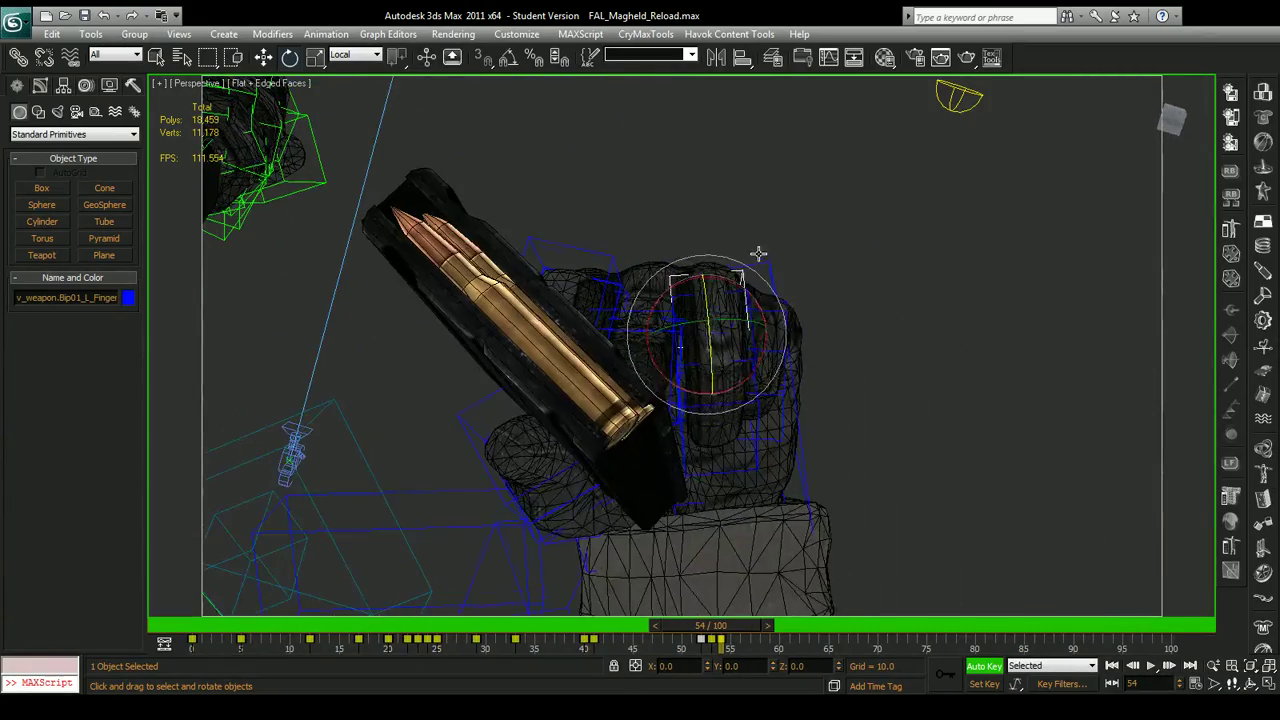
{"action": "left_click_drag", "start_coordinate": [751, 367], "coordinate": [740, 388]}
{"action": "middle_click_drag", "start_coordinate": [740, 388], "coordinate": [597, 465], "text": "alt"}
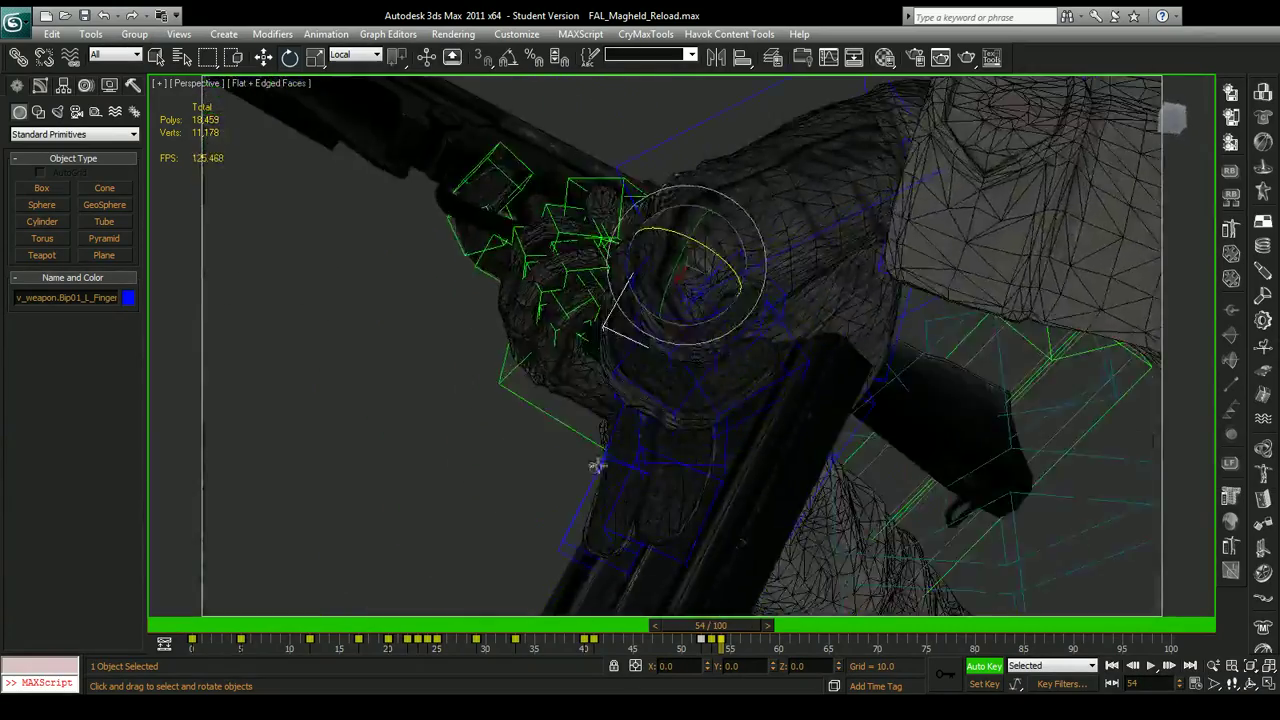
{"action": "left_click_drag", "start_coordinate": [687, 334], "coordinate": [646, 283]}
{"action": "middle_click_drag", "start_coordinate": [694, 290], "coordinate": [815, 298], "text": "alt"}
{"action": "mouse_move", "coordinate": [811, 295]}
{"action": "left_mouse_down"}
{"action": "mouse_move", "coordinate": [822, 299]}
{"action": "mouse_move", "coordinate": [816, 290]}
{"action": "left_mouse_up"}
{"action": "middle_click_drag", "start_coordinate": [723, 309], "coordinate": [788, 387], "text": "alt"}
Move the magazine at frame 65 to bring it and the left hand into the camera view beside the rifle.
{"action": "scroll", "coordinate": [788, 392], "scroll_direction": "down", "scroll_amount": 5}
{"action": "key", "text": "c"}
{"action": "left_click_drag", "start_coordinate": [714, 628], "coordinate": [845, 630]}
{"action": "left_click", "coordinate": [556, 537]}
{"action": "left_click", "coordinate": [263, 57]}
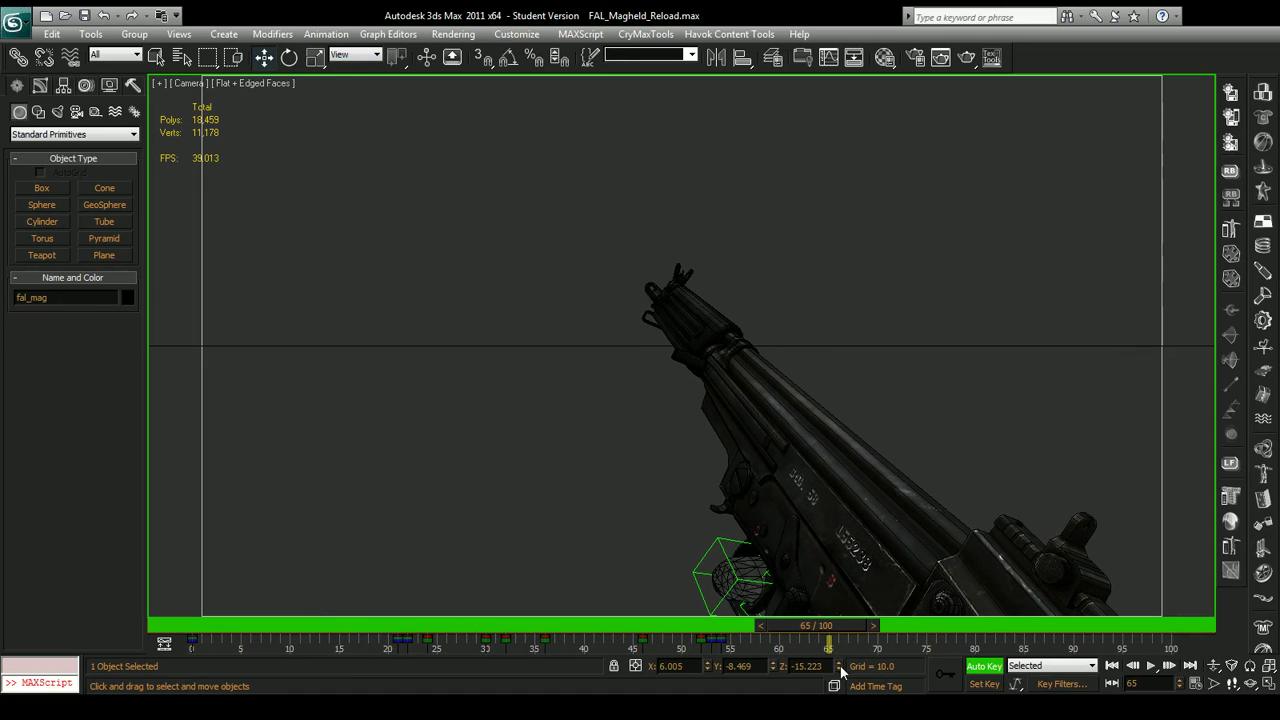
{"action": "left_click_drag", "start_coordinate": [831, 338], "coordinate": [780, 20]}
{"action": "key", "text": "l"}
{"action": "middle_click_drag", "start_coordinate": [655, 463], "coordinate": [580, 463]}
{"action": "scroll", "coordinate": [664, 455], "scroll_direction": "up", "scroll_amount": 8}
{"action": "left_click_drag", "start_coordinate": [630, 344], "coordinate": [777, 343]}
{"action": "key", "text": "c"}
Rotate and move the magazine at frame 65 so its open end points into the rifle's magazine well.
{"action": "left_click", "coordinate": [289, 58]}
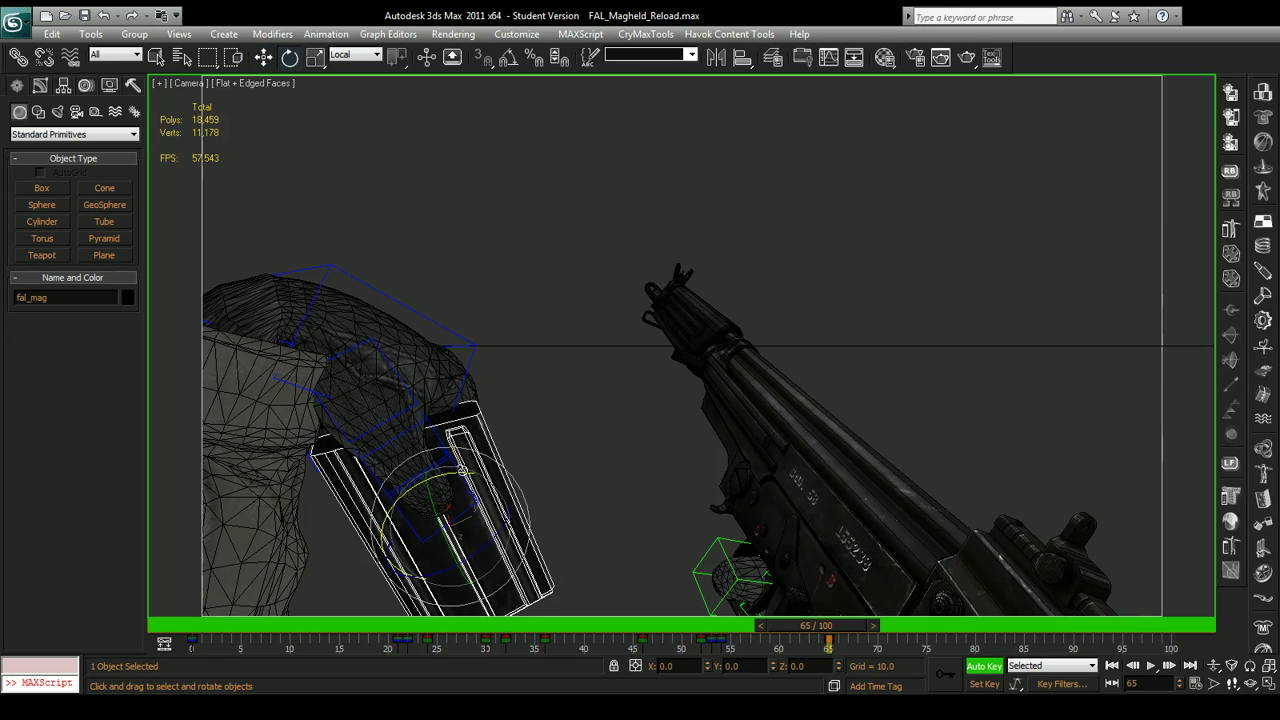
{"action": "left_click_drag", "start_coordinate": [466, 476], "coordinate": [440, 410]}
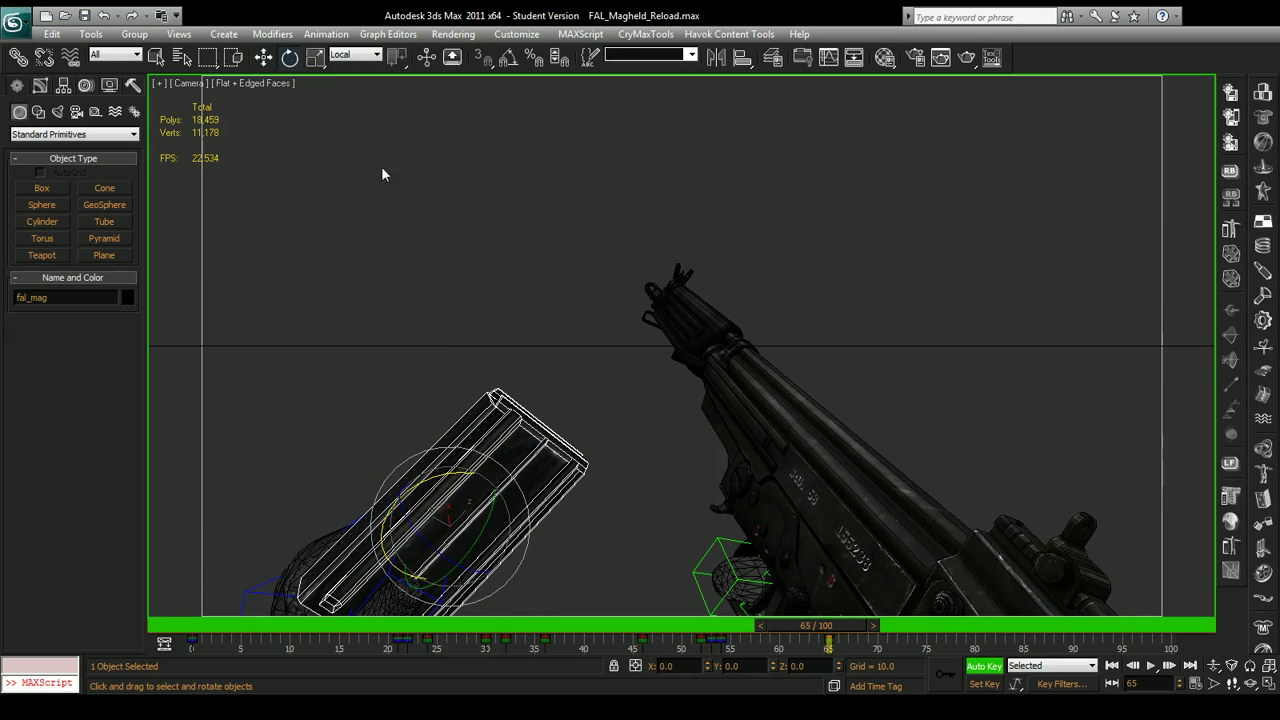
{"action": "left_click", "coordinate": [263, 57]}
{"action": "left_click_drag", "start_coordinate": [433, 494], "coordinate": [617, 388]}
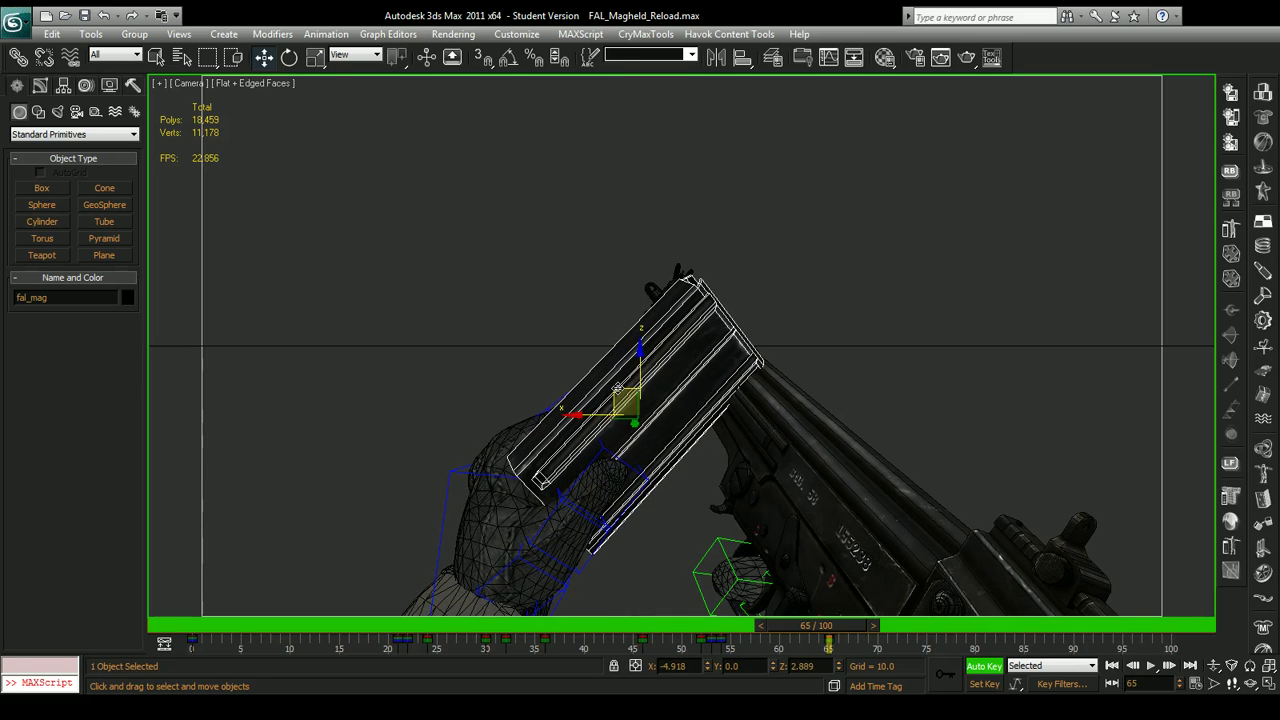
{"action": "left_click_drag", "start_coordinate": [614, 391], "coordinate": [562, 492]}
{"action": "key", "text": "e"}
{"action": "left_click_drag", "start_coordinate": [563, 540], "coordinate": [597, 528]}
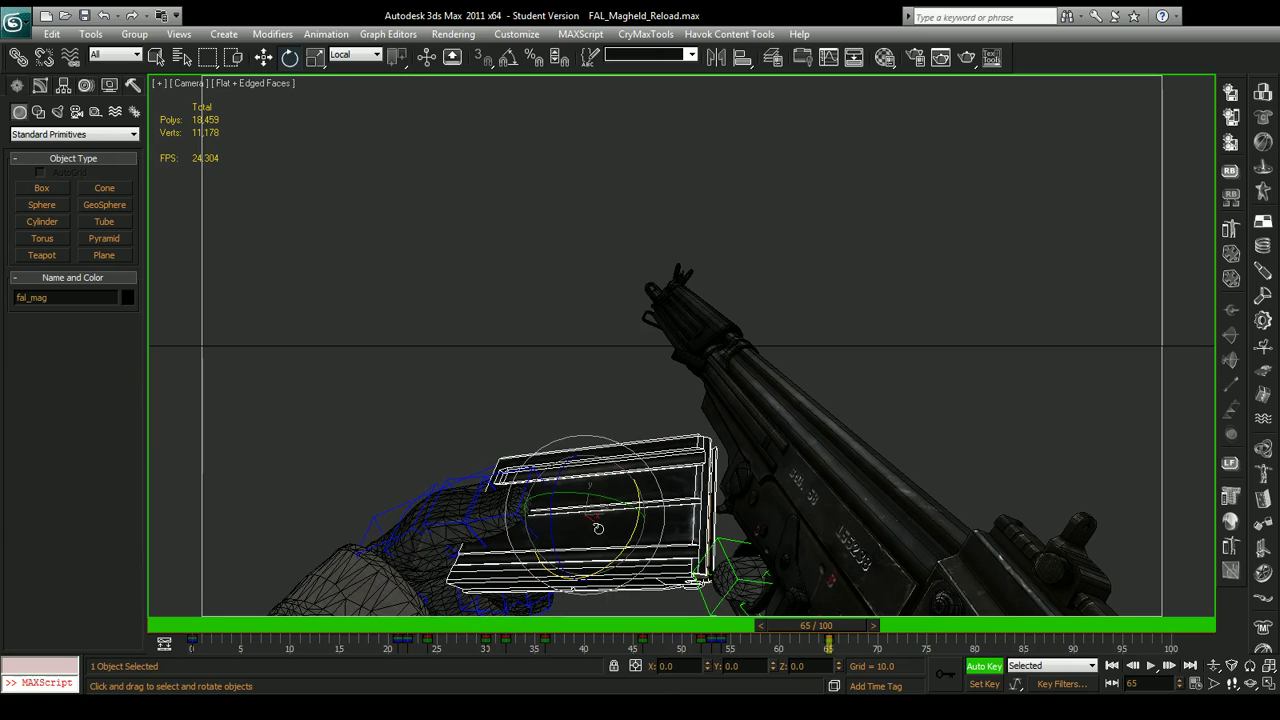
{"action": "mouse_move", "coordinate": [795, 632]}
{"action": "left_mouse_down"}
{"action": "mouse_move", "coordinate": [640, 630]}
{"action": "mouse_move", "coordinate": [797, 640]}
{"action": "left_mouse_up"}
{"action": "left_click_drag", "start_coordinate": [415, 653], "coordinate": [462, 651], "text": "shift"}
{"action": "mouse_move", "coordinate": [829, 647]}
{"action": "left_mouse_down", "text": "shift"}
{"action": "mouse_move", "coordinate": [788, 631]}
{"action": "mouse_move", "coordinate": [753, 637]}
{"action": "mouse_move", "coordinate": [775, 622]}
{"action": "mouse_move", "coordinate": [837, 626]}
{"action": "left_mouse_up", "text": "shift"}
{"action": "key", "text": "e"}
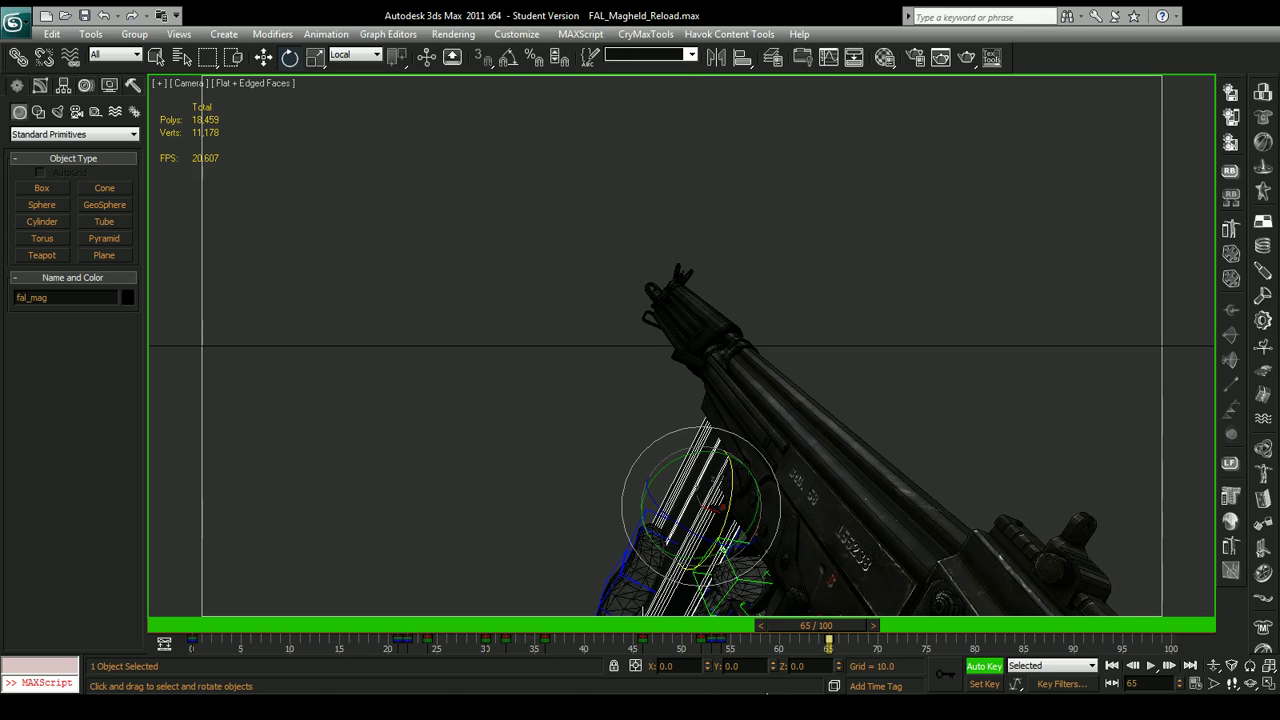
Rotate the magazine at frame 67 about its local X and Y axes to align it with the rifle's magazine well.
{"action": "left_click_drag", "start_coordinate": [768, 633], "coordinate": [808, 597]}
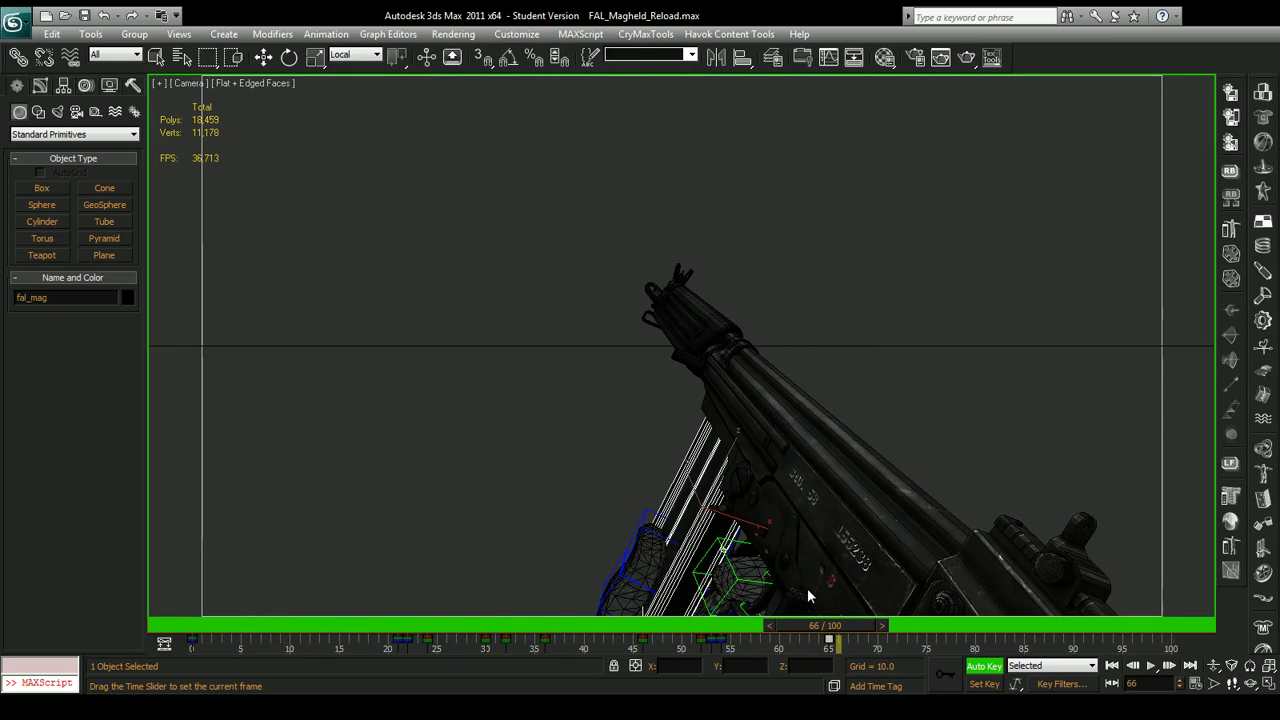
{"action": "left_click_drag", "start_coordinate": [806, 597], "coordinate": [813, 588]}
{"action": "key", "text": "e"}
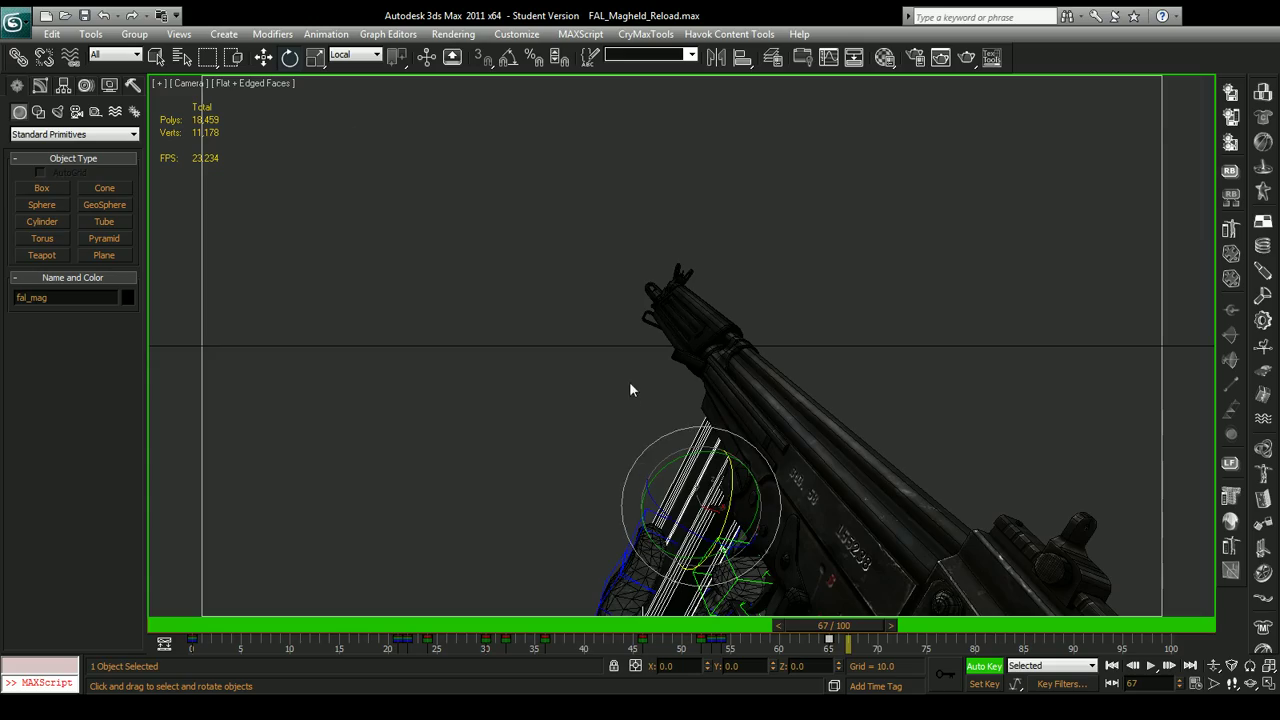
{"action": "key", "text": "l"}
{"action": "scroll", "coordinate": [594, 337], "scroll_direction": "up", "scroll_amount": 8}
{"action": "key", "text": "p"}
{"action": "middle_click_drag", "start_coordinate": [614, 377], "coordinate": [788, 416], "text": "alt"}
{"action": "left_click_drag", "start_coordinate": [812, 408], "coordinate": [811, 451]}
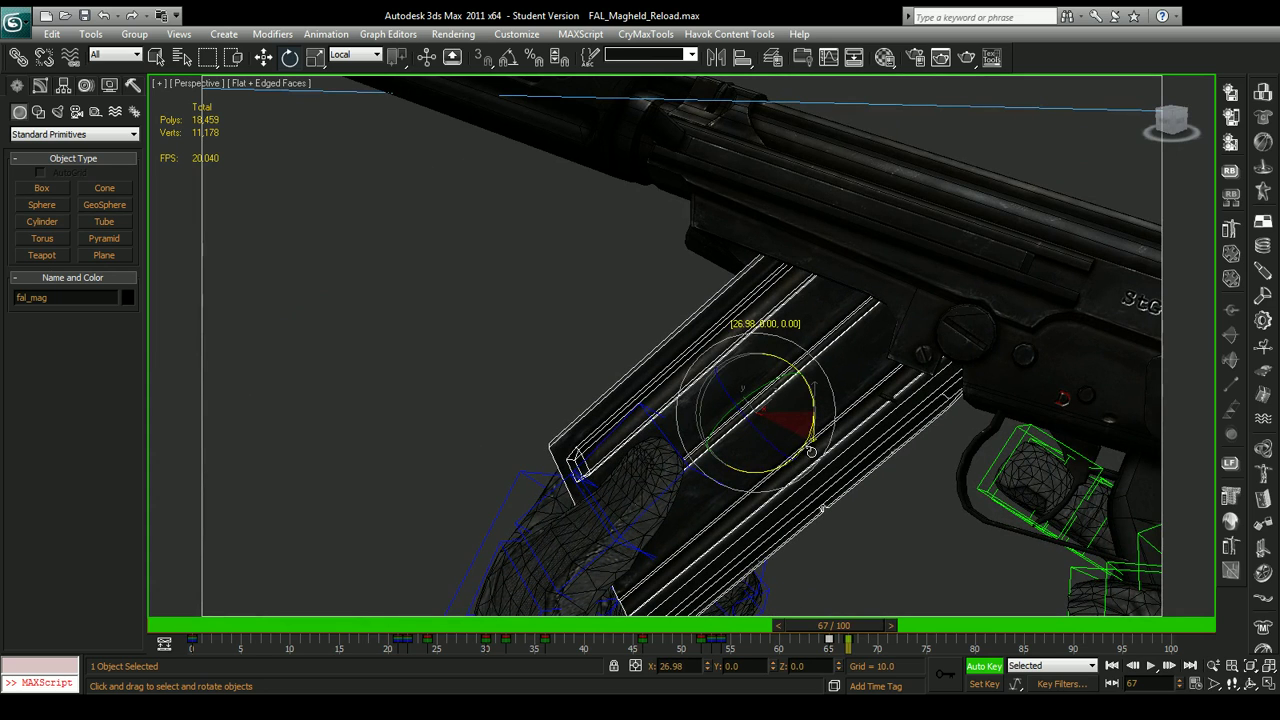
{"action": "left_click_drag", "start_coordinate": [757, 391], "coordinate": [766, 385]}
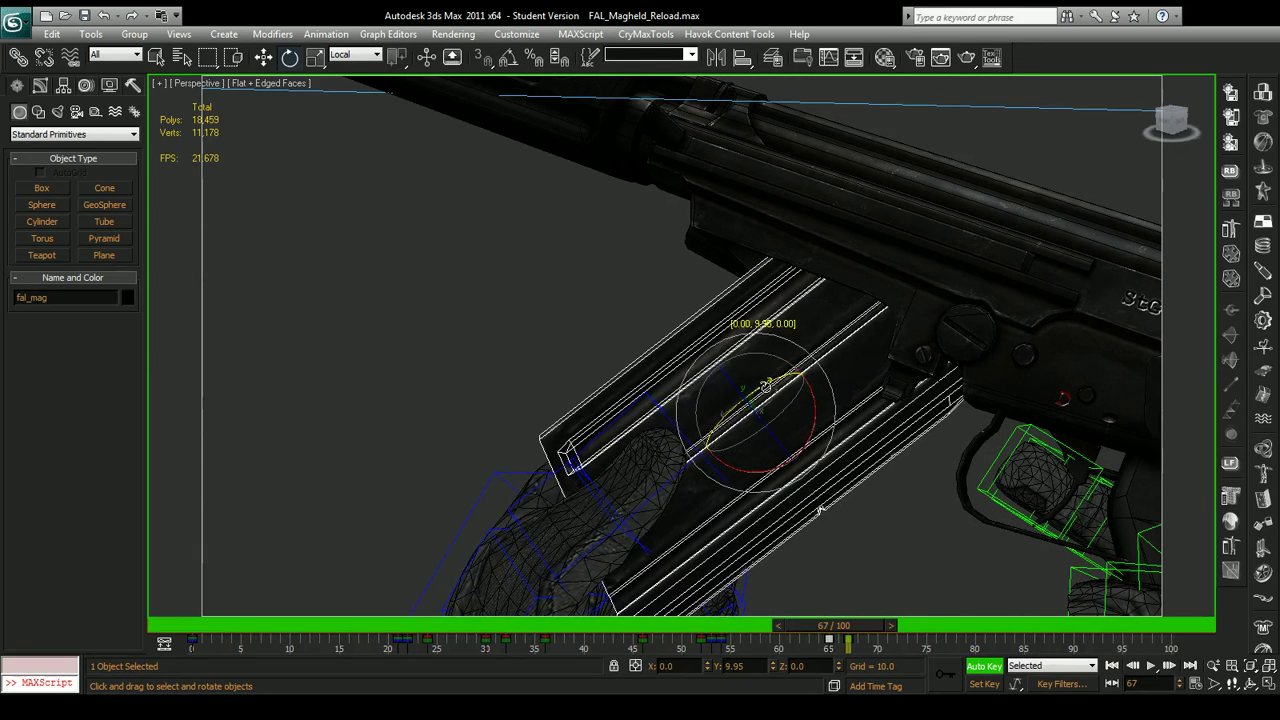
Move the magazine at frame 67 along its local axes so its open end sits just outside the magazine well.
{"action": "left_click", "coordinate": [264, 58]}
{"action": "middle_click_drag", "start_coordinate": [890, 508], "coordinate": [884, 523], "text": "alt"}
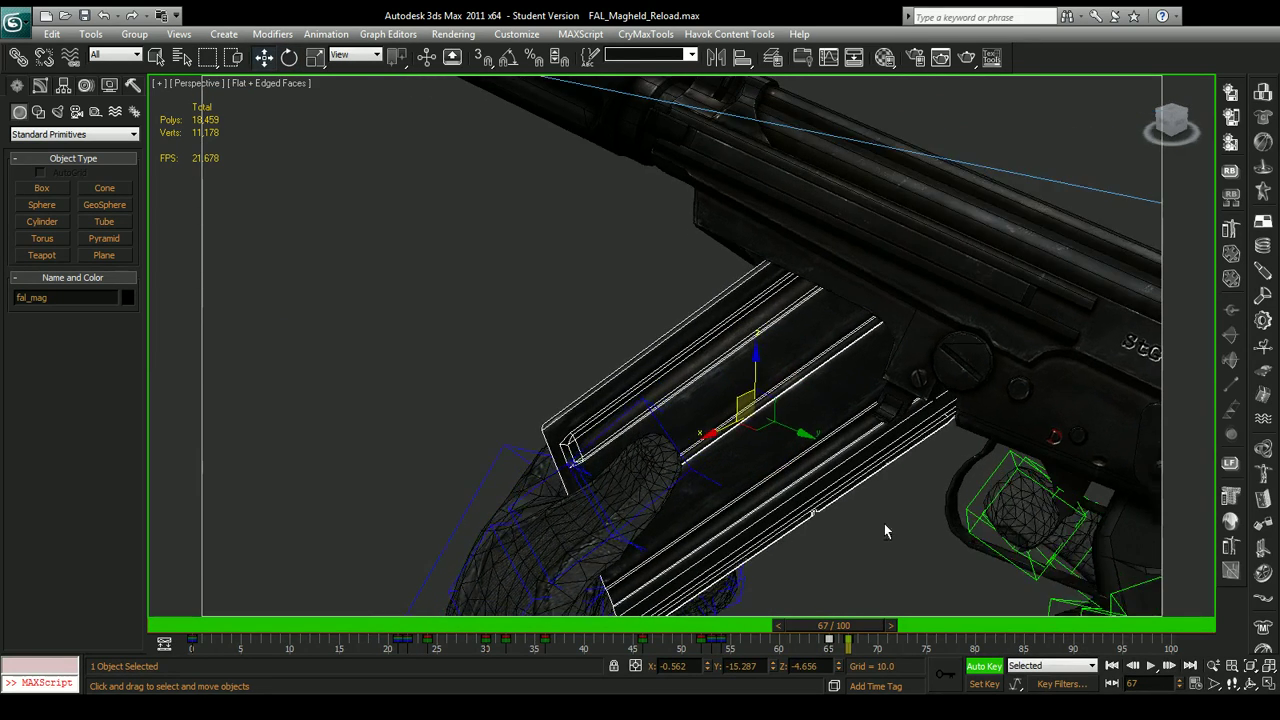
{"action": "left_click", "coordinate": [355, 110]}
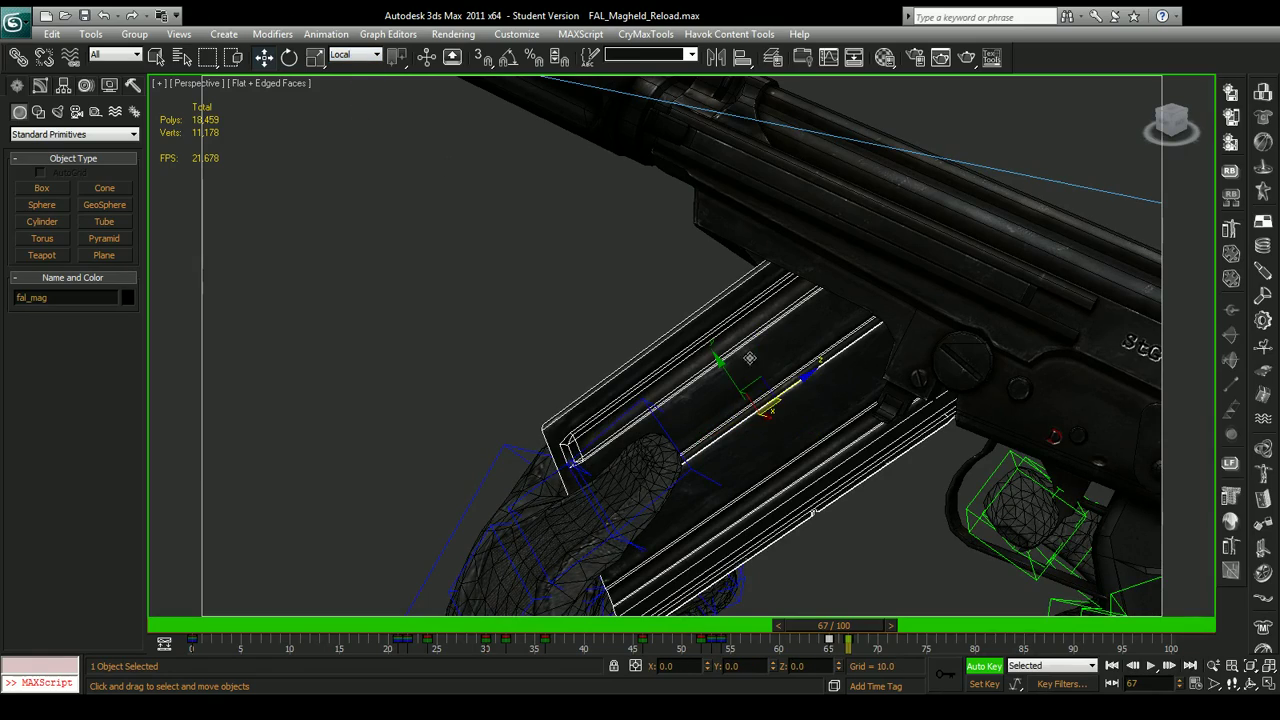
{"action": "left_click_drag", "start_coordinate": [755, 381], "coordinate": [633, 416]}
{"action": "middle_click_drag", "start_coordinate": [760, 390], "coordinate": [816, 372], "text": "alt"}
{"action": "left_click_drag", "start_coordinate": [672, 500], "coordinate": [686, 489]}
{"action": "middle_click_drag", "start_coordinate": [686, 489], "coordinate": [624, 460], "text": "alt"}
{"action": "mouse_move", "coordinate": [638, 424]}
{"action": "left_mouse_down"}
{"action": "mouse_move", "coordinate": [610, 432]}
{"action": "mouse_move", "coordinate": [635, 429]}
{"action": "left_mouse_up"}
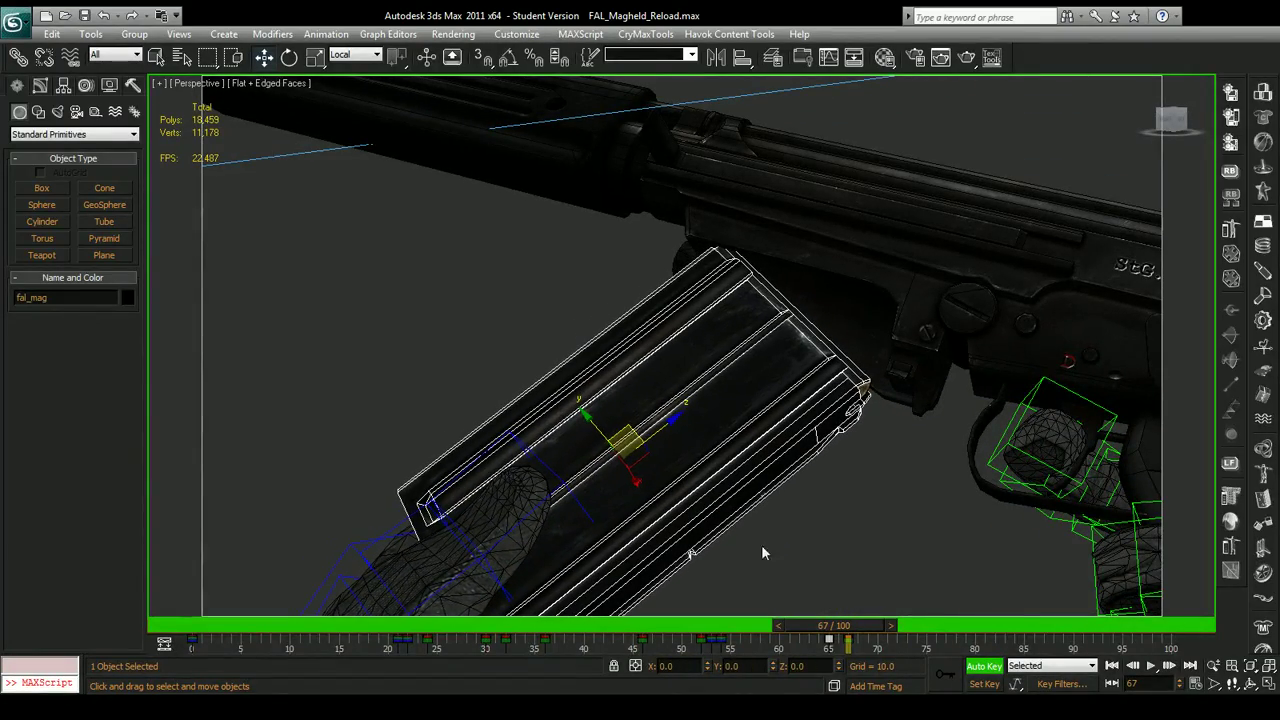
Copy the magazine's key from frame 70 to frame 64.
{"action": "mouse_move", "coordinate": [835, 626]}
{"action": "left_mouse_down"}
{"action": "mouse_move", "coordinate": [688, 621]}
{"action": "mouse_move", "coordinate": [865, 633]}
{"action": "mouse_move", "coordinate": [817, 625]}
{"action": "left_mouse_up"}
{"action": "key", "text": "c"}
{"action": "key", "text": "l"}
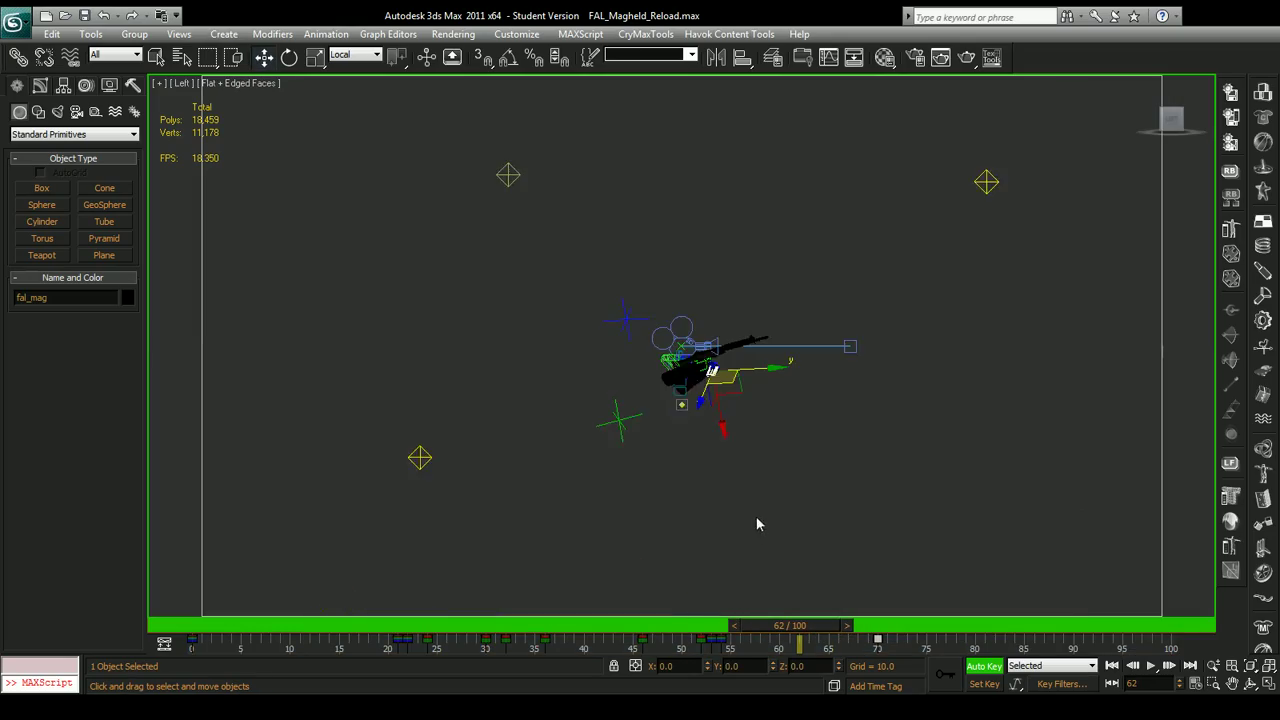
{"action": "scroll", "coordinate": [714, 471], "scroll_direction": "up", "scroll_amount": 6}
{"action": "key", "text": "p"}
{"action": "middle_click_drag", "start_coordinate": [714, 471], "coordinate": [760, 548], "text": "alt"}
{"action": "left_click", "coordinate": [289, 57]}
{"action": "middle_click_drag", "start_coordinate": [539, 333], "coordinate": [579, 413]}
{"action": "scroll", "coordinate": [579, 413], "scroll_direction": "down", "scroll_amount": 3}
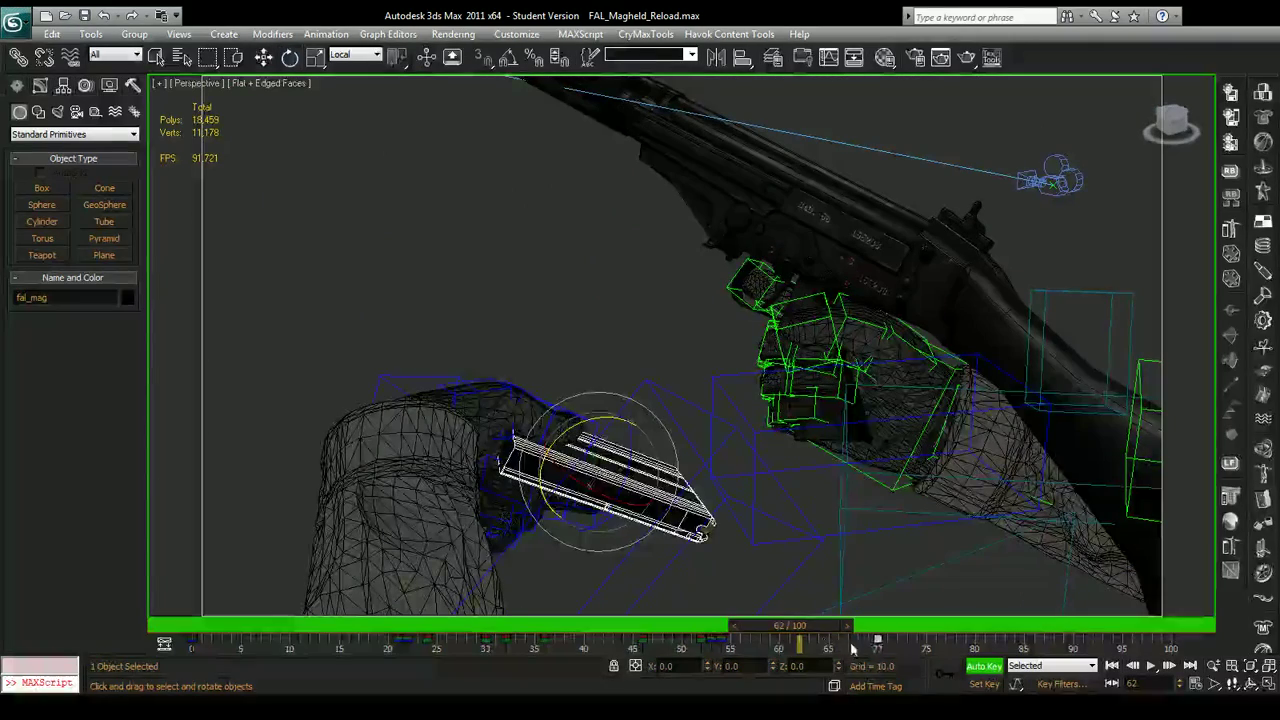
{"action": "left_click_drag", "start_coordinate": [876, 640], "coordinate": [818, 641], "text": "shift"}
Reselect the magazine and rotate it at frame 64 to tilt its open end toward the magazine well.
{"action": "left_click_drag", "start_coordinate": [634, 334], "coordinate": [621, 279]}
{"action": "double_click", "coordinate": [621, 279]}
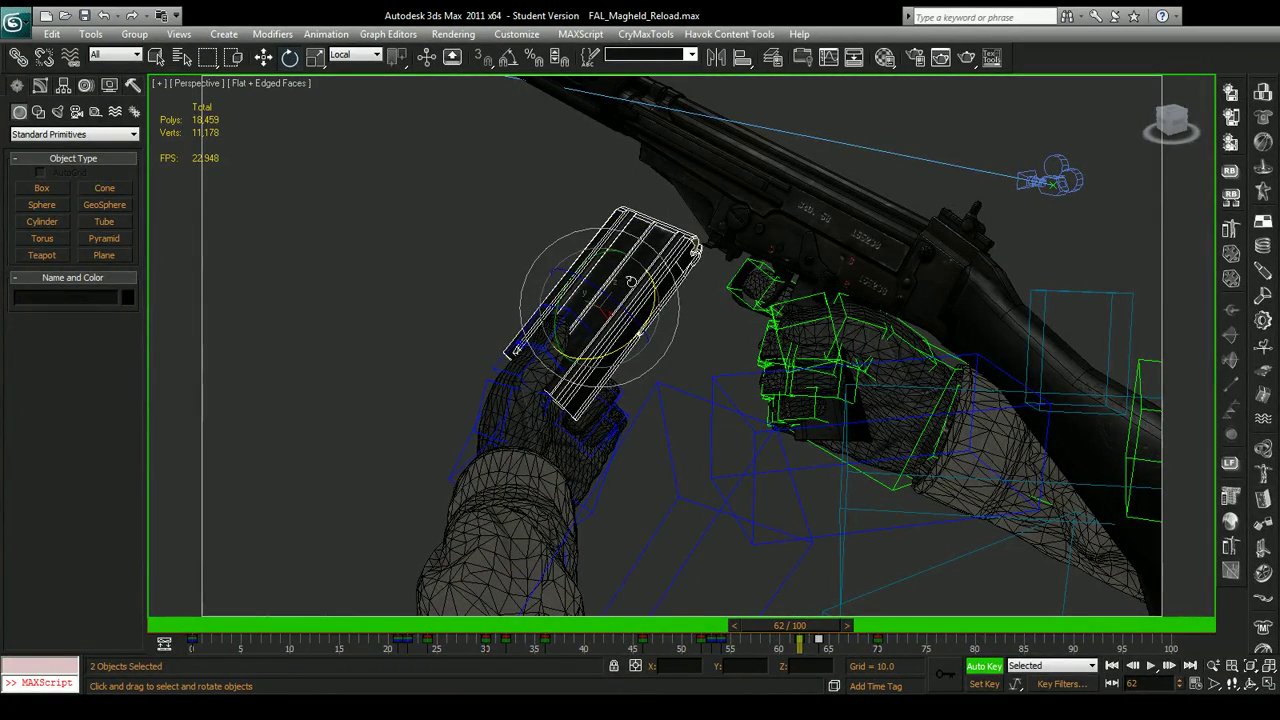
{"action": "left_click", "coordinate": [665, 284]}
{"action": "middle_click_drag", "start_coordinate": [665, 284], "coordinate": [677, 388]}
{"action": "scroll", "coordinate": [726, 429], "scroll_direction": "up", "scroll_amount": 3}
{"action": "left_click", "coordinate": [681, 409]}
{"action": "left_click", "coordinate": [686, 455]}
{"action": "middle_click_drag", "start_coordinate": [686, 455], "coordinate": [801, 606], "text": "alt"}
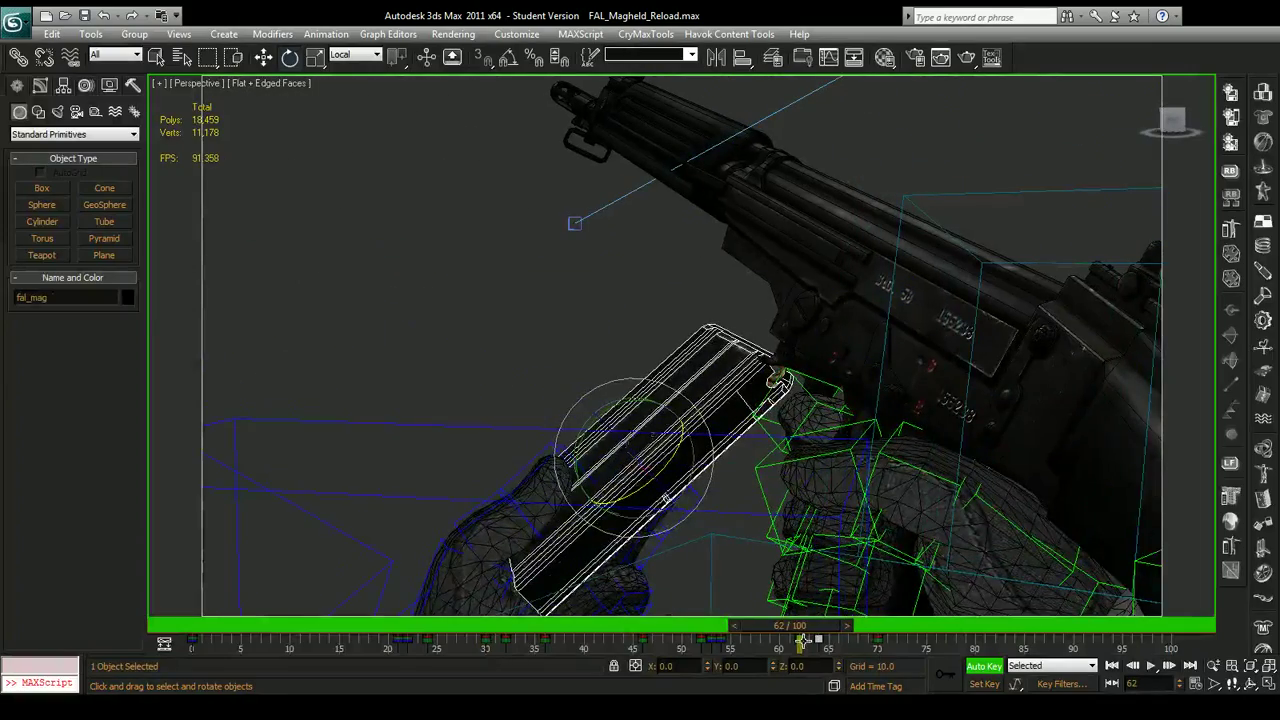
{"action": "mouse_move", "coordinate": [815, 627]}
{"action": "left_mouse_down"}
{"action": "mouse_move", "coordinate": [868, 622]}
{"action": "mouse_move", "coordinate": [820, 621]}
{"action": "left_mouse_up"}
{"action": "left_click", "coordinate": [799, 642]}
{"action": "key", "text": "e"}
{"action": "mouse_move", "coordinate": [678, 423]}
{"action": "left_mouse_down"}
{"action": "mouse_move", "coordinate": [682, 406]}
{"action": "mouse_move", "coordinate": [652, 376]}
{"action": "mouse_move", "coordinate": [664, 369]}
{"action": "mouse_move", "coordinate": [697, 403]}
{"action": "mouse_move", "coordinate": [666, 441]}
{"action": "left_mouse_up"}
Move the magazine at frame 64 down and away from the rifle's magazine well.
{"action": "left_click", "coordinate": [266, 60]}
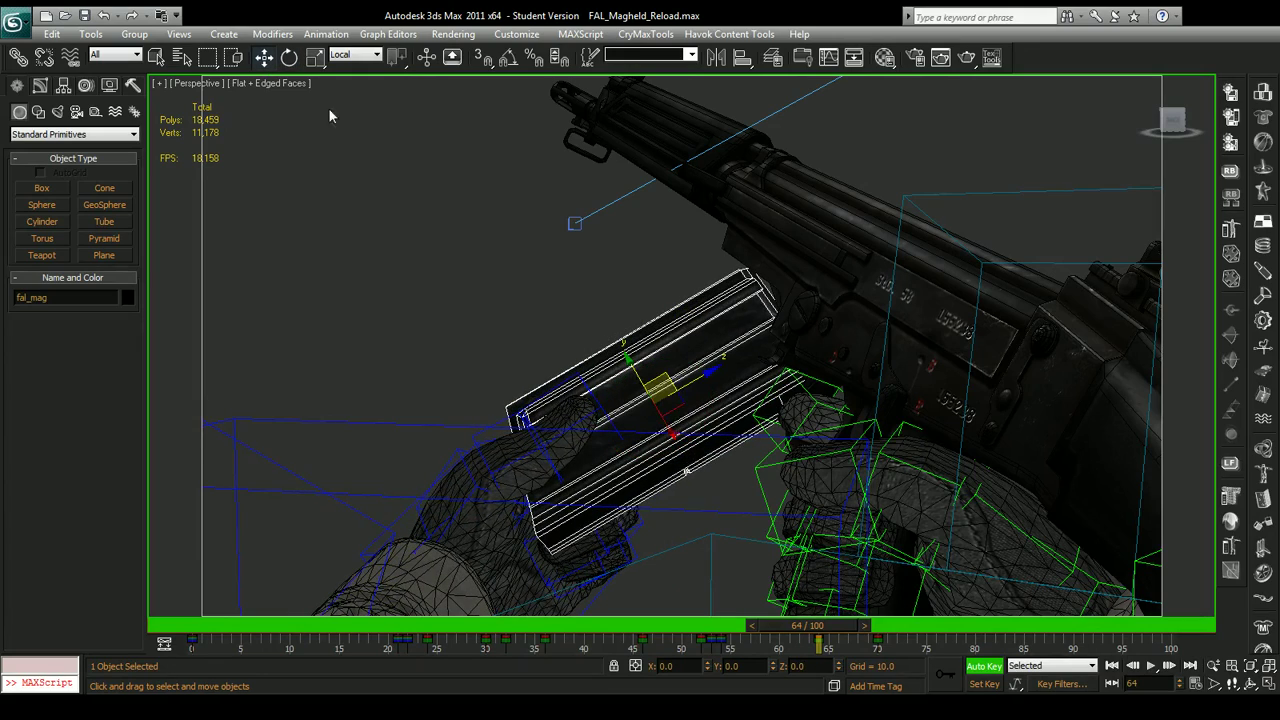
{"action": "left_click_drag", "start_coordinate": [663, 381], "coordinate": [575, 480]}
{"action": "mouse_move", "coordinate": [828, 632]}
{"action": "left_mouse_down"}
{"action": "mouse_move", "coordinate": [878, 632]}
{"action": "mouse_move", "coordinate": [832, 625]}
{"action": "left_mouse_up"}
{"action": "key", "text": "c"}
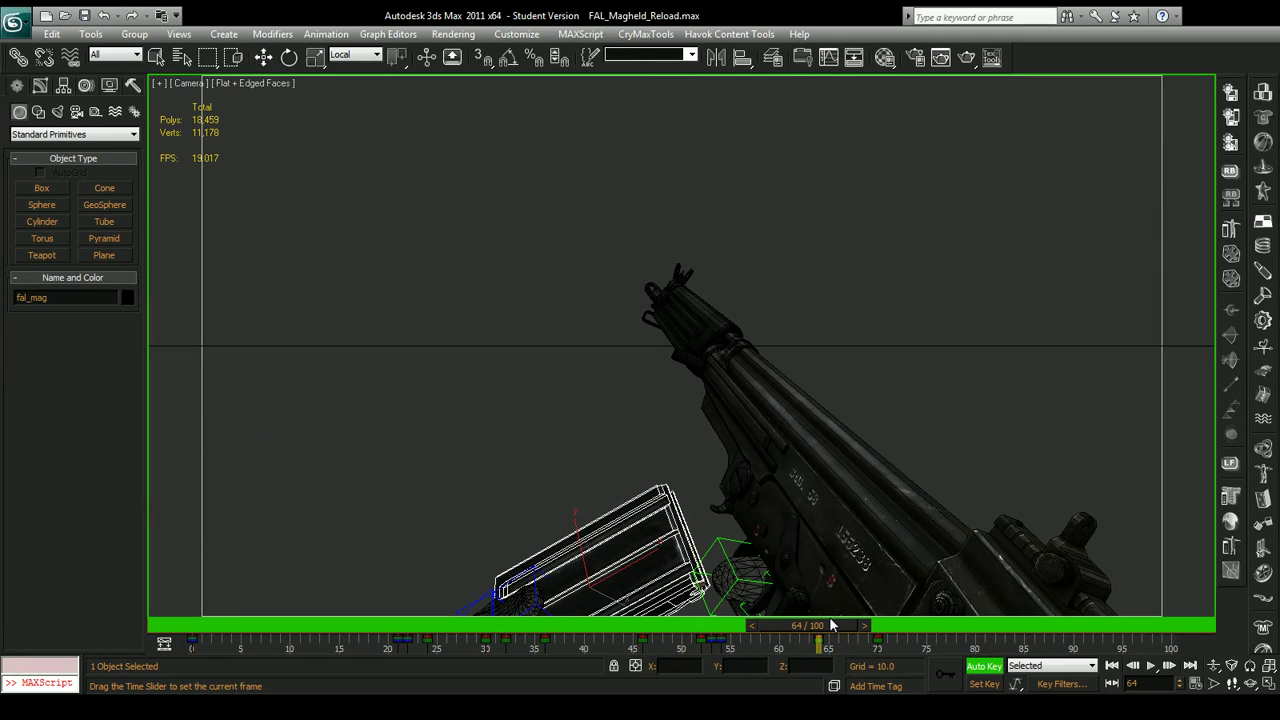
Rotate the magazine at frame 64 in the camera view to lay it nearly horizontal beside the rifle.
{"action": "left_click", "coordinate": [289, 57]}
{"action": "left_click_drag", "start_coordinate": [643, 596], "coordinate": [648, 628]}
{"action": "left_click_drag", "start_coordinate": [626, 573], "coordinate": [653, 578]}
{"action": "mouse_move", "coordinate": [850, 627]}
{"action": "left_mouse_down"}
{"action": "mouse_move", "coordinate": [895, 635]}
{"action": "mouse_move", "coordinate": [843, 641]}
{"action": "left_mouse_up"}
{"action": "key", "text": "/"}
{"action": "left_click_drag", "start_coordinate": [862, 627], "coordinate": [808, 632]}
{"action": "key", "text": "e"}
{"action": "left_click_drag", "start_coordinate": [580, 532], "coordinate": [589, 529]}
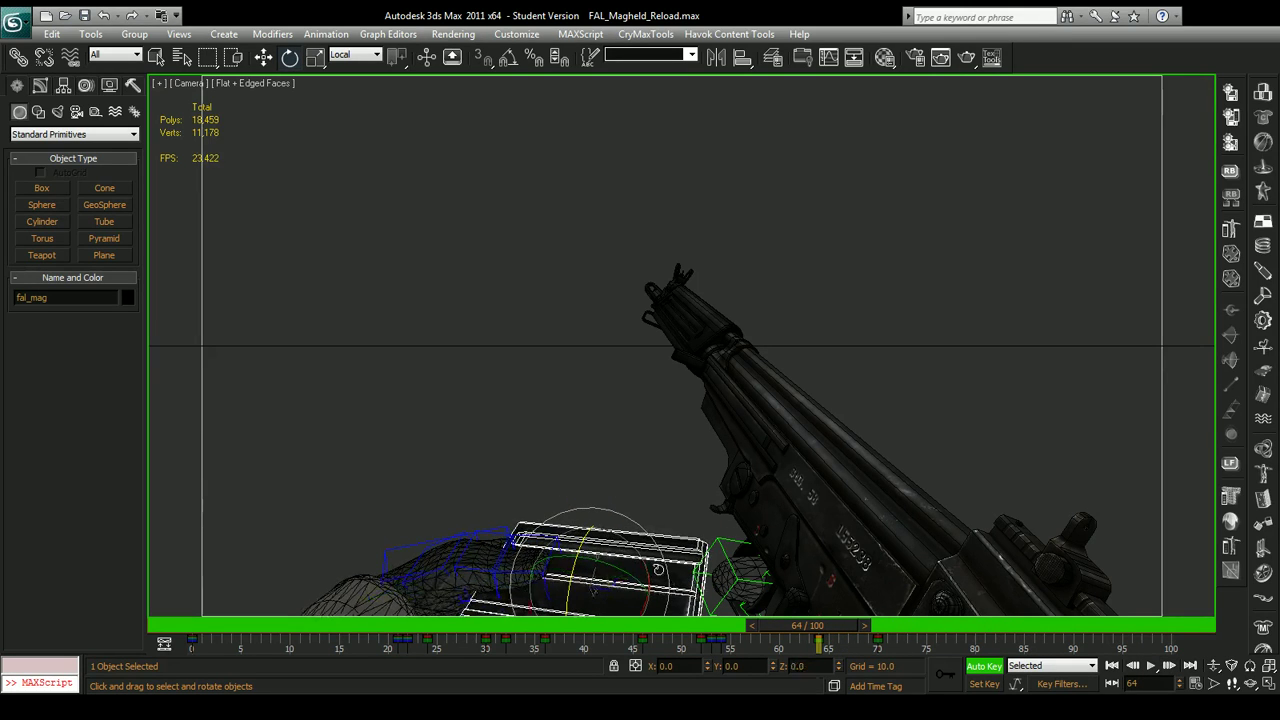
{"action": "mouse_move", "coordinate": [636, 571]}
{"action": "left_mouse_down"}
{"action": "mouse_move", "coordinate": [597, 563]}
{"action": "mouse_move", "coordinate": [618, 569]}
{"action": "left_mouse_up"}
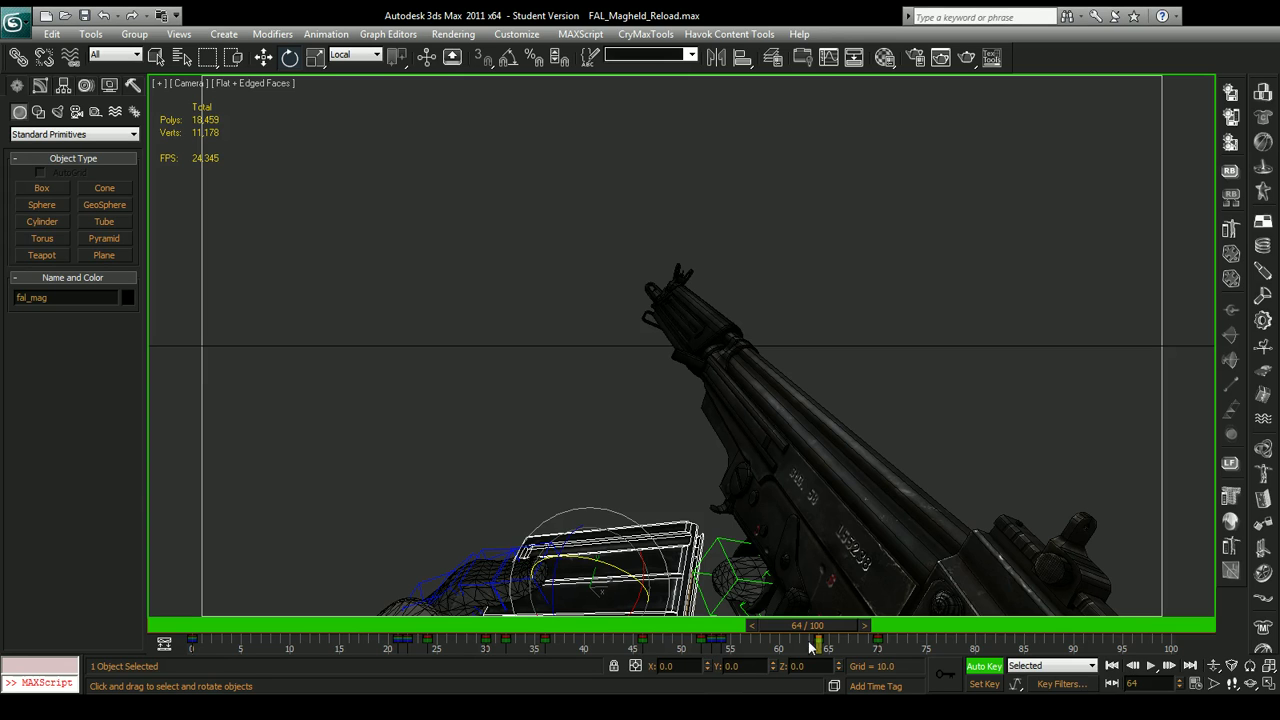
Rotate the magazine slightly and raise it at frame 57 using the front view.
{"action": "left_click_drag", "start_coordinate": [811, 628], "coordinate": [743, 627]}
{"action": "key", "text": "f"}
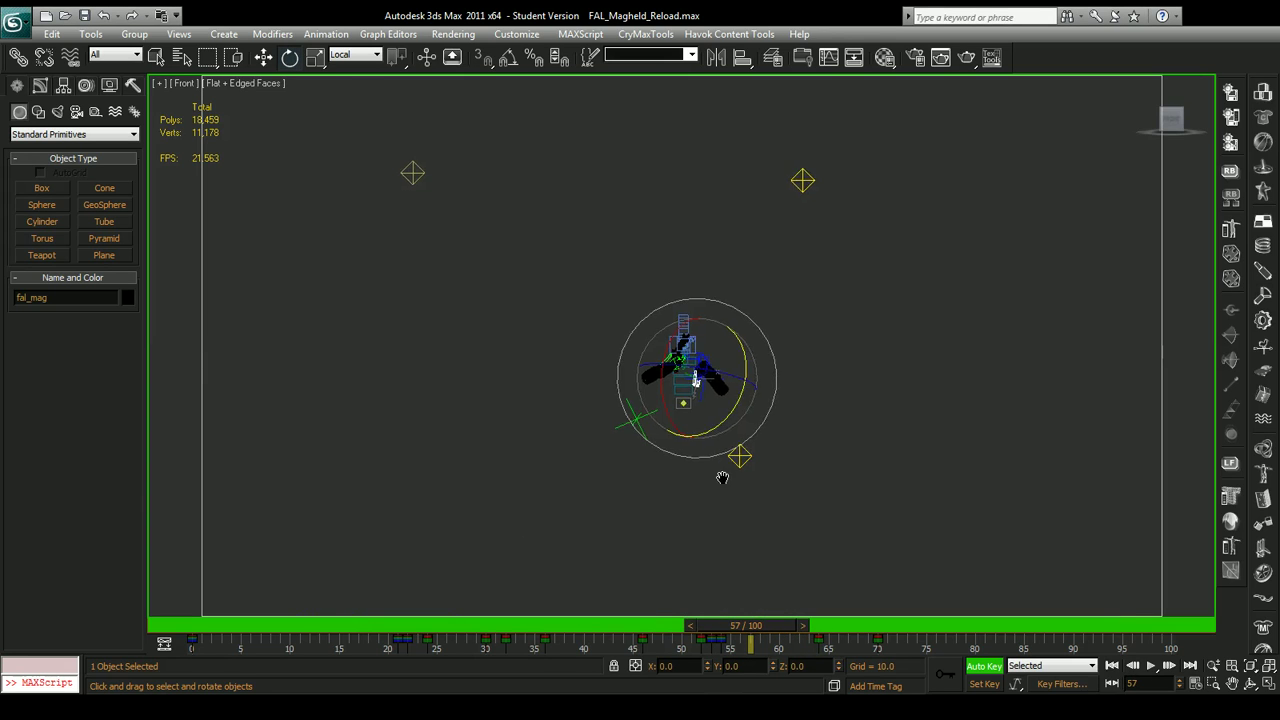
{"action": "scroll", "coordinate": [692, 398], "scroll_direction": "up", "scroll_amount": 8}
{"action": "scroll", "coordinate": [678, 398], "scroll_direction": "up", "scroll_amount": 3}
{"action": "mouse_move", "coordinate": [762, 416]}
{"action": "left_mouse_down"}
{"action": "mouse_move", "coordinate": [756, 428]}
{"action": "mouse_move", "coordinate": [737, 411]}
{"action": "left_mouse_up"}
{"action": "left_click", "coordinate": [263, 57]}
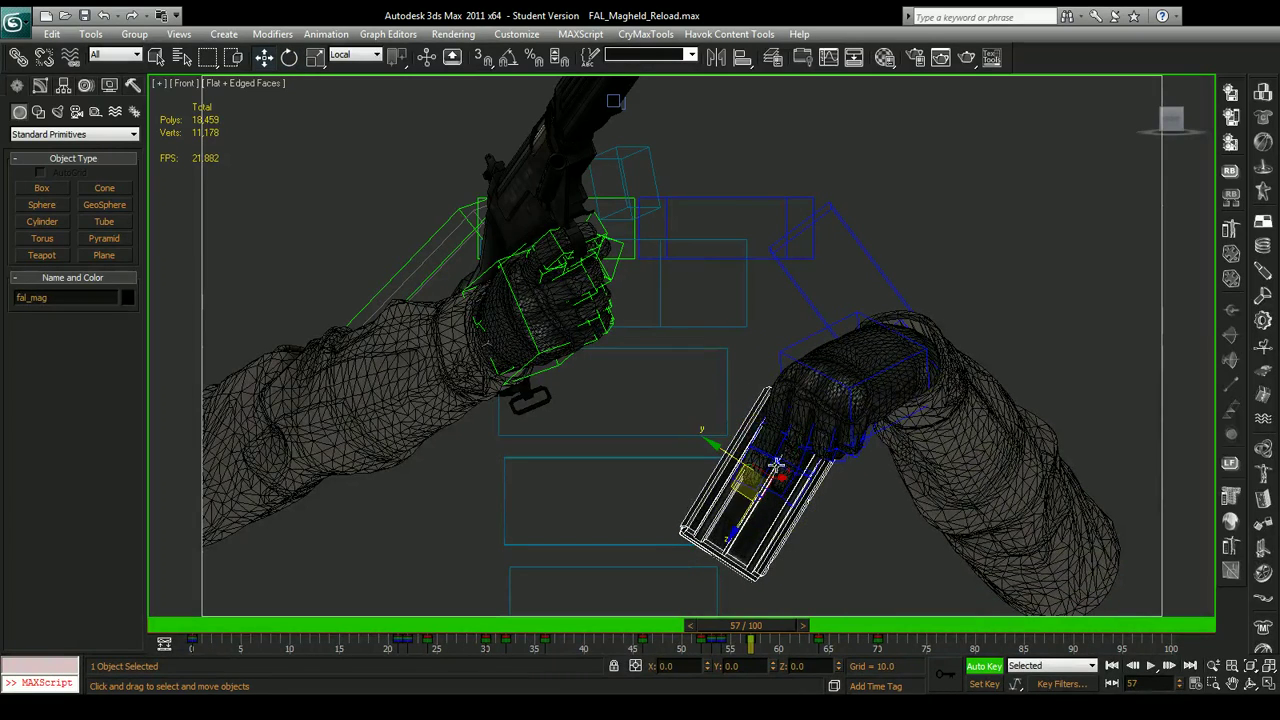
{"action": "left_click_drag", "start_coordinate": [746, 492], "coordinate": [766, 403]}
{"action": "key", "text": "c"}
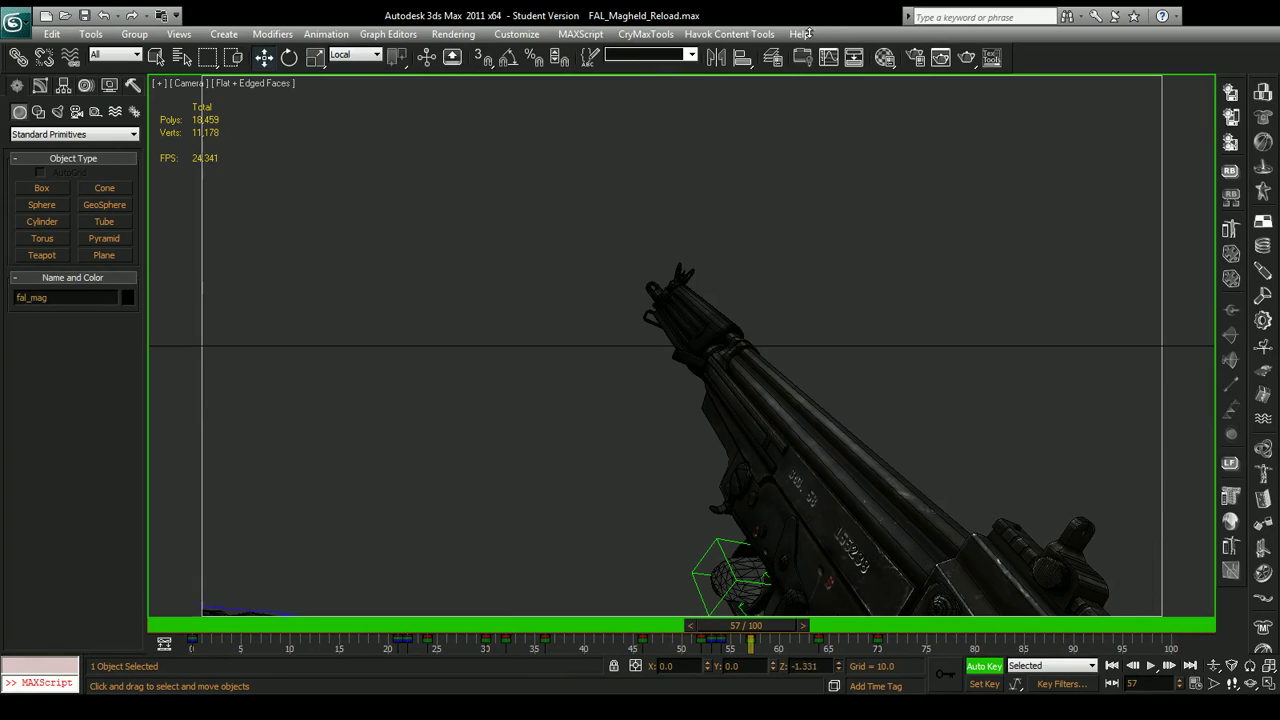
Move the magazine at frame 57 along its local axes to bring it and the left hand into the camera view.
{"action": "key", "text": "t"}
{"action": "scroll", "coordinate": [717, 240], "scroll_direction": "up", "scroll_amount": 10}
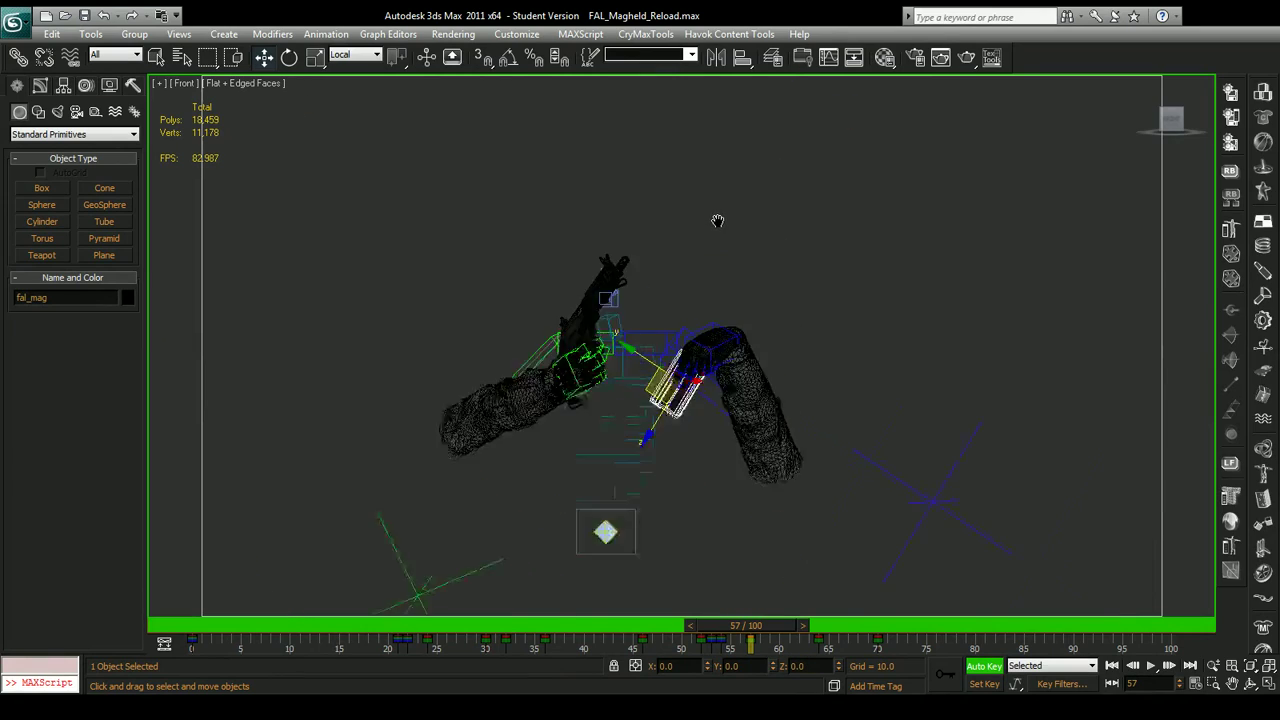
{"action": "key", "text": "f"}
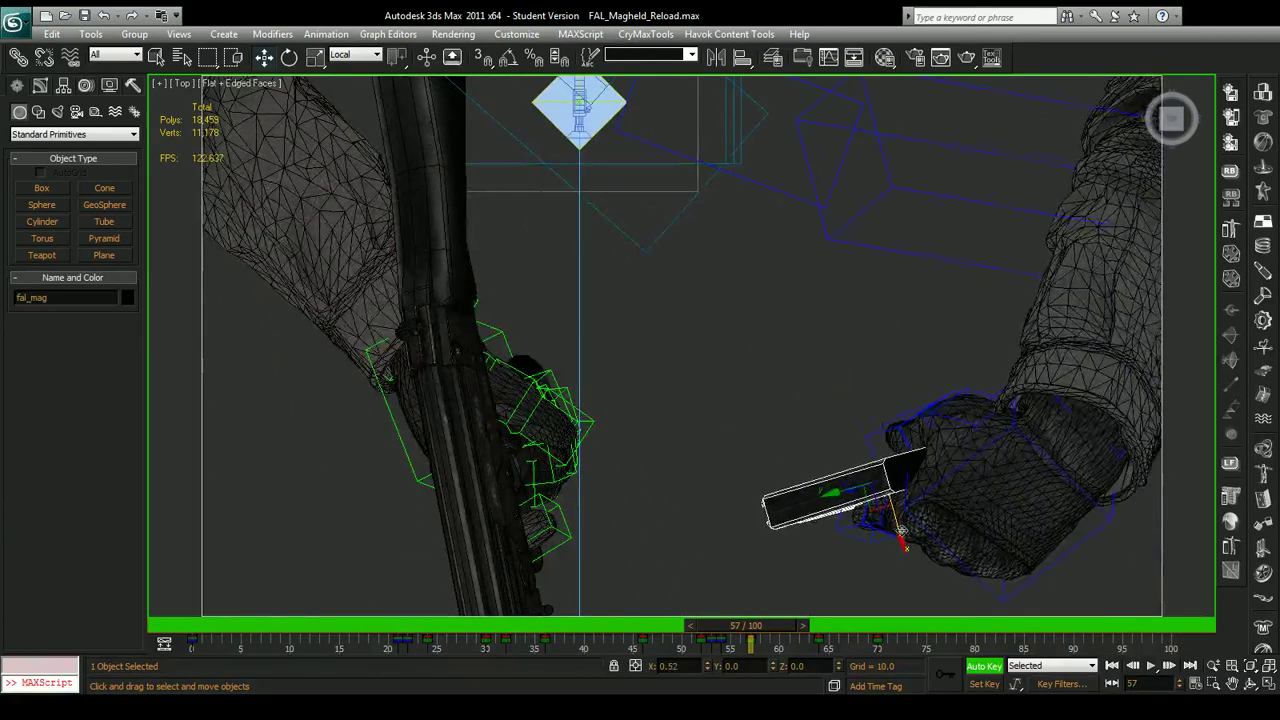
{"action": "key", "text": "c"}
{"action": "left_click_drag", "start_coordinate": [703, 671], "coordinate": [744, 675]}
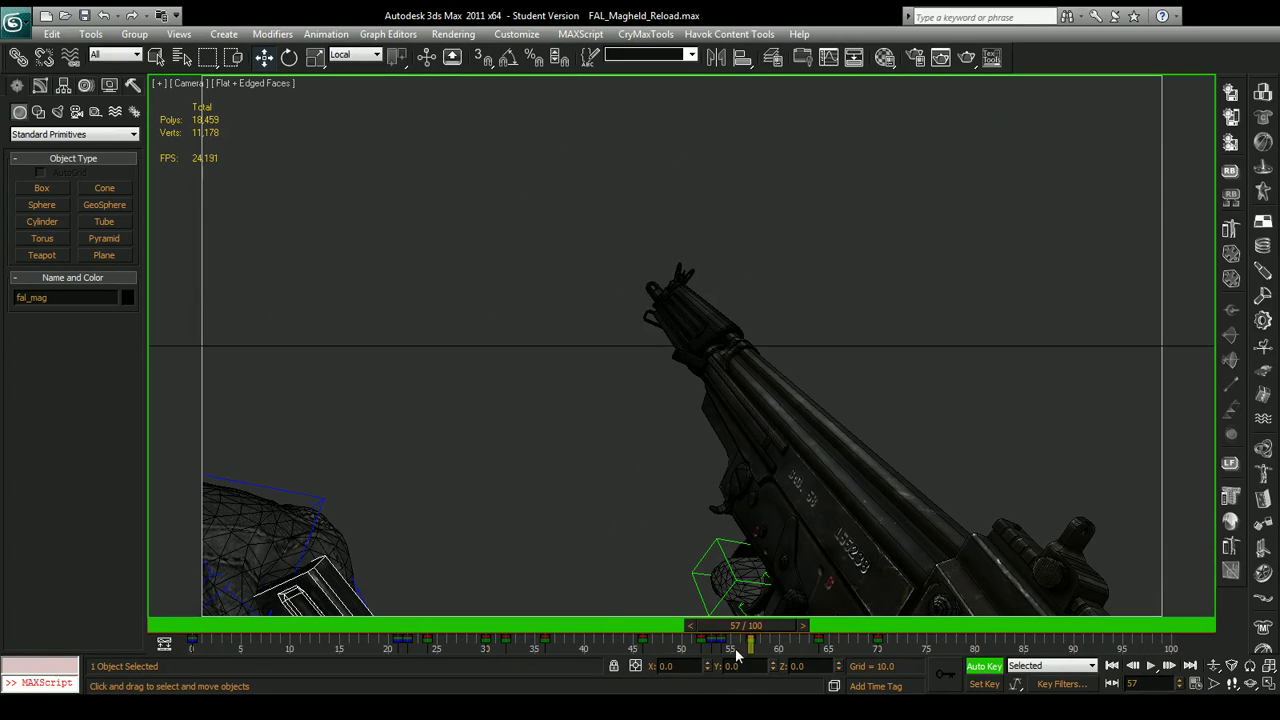
Rotate the magazine at frame 57 in the top view and shift it sideways toward the rifle.
{"action": "mouse_move", "coordinate": [750, 630]}
{"action": "left_mouse_down"}
{"action": "mouse_move", "coordinate": [718, 632]}
{"action": "mouse_move", "coordinate": [850, 654]}
{"action": "mouse_move", "coordinate": [752, 640]}
{"action": "left_mouse_up"}
{"action": "key", "text": "t"}
{"action": "scroll", "coordinate": [681, 400], "scroll_direction": "up", "scroll_amount": 3}
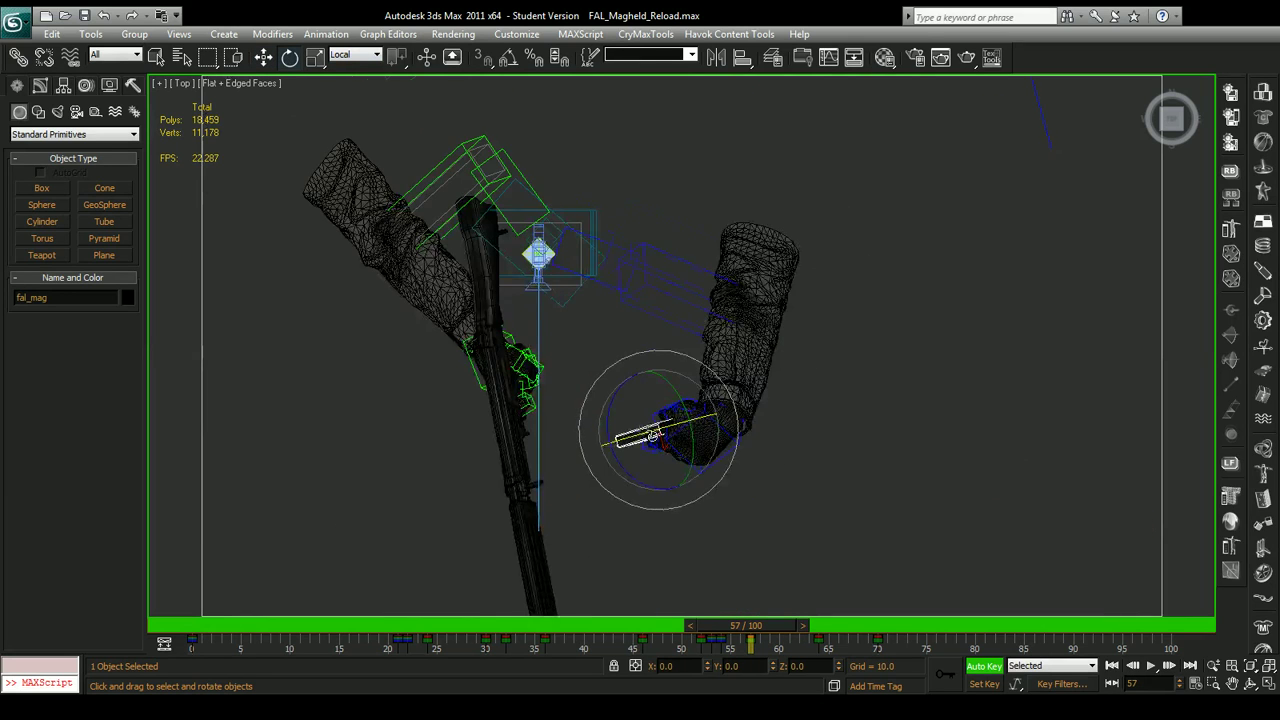
{"action": "left_click_drag", "start_coordinate": [600, 436], "coordinate": [606, 480]}
{"action": "key", "text": "c"}
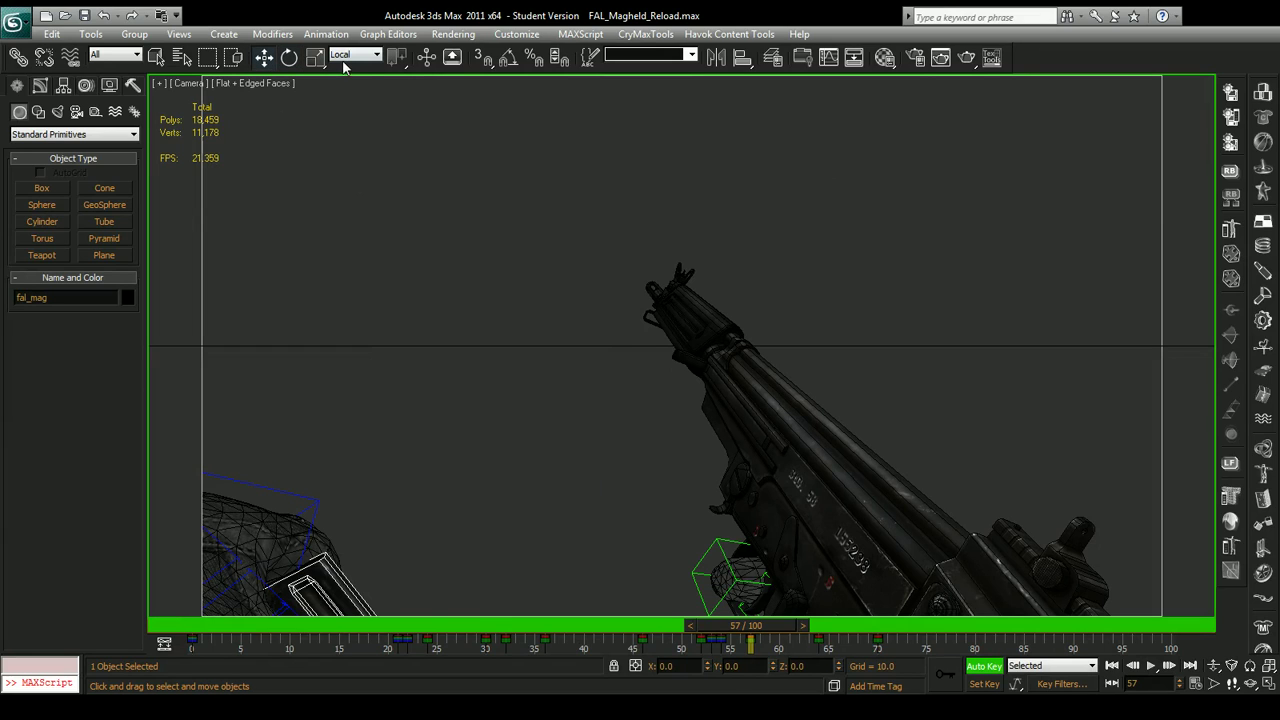
{"action": "left_click_drag", "start_coordinate": [707, 666], "coordinate": [736, 50]}
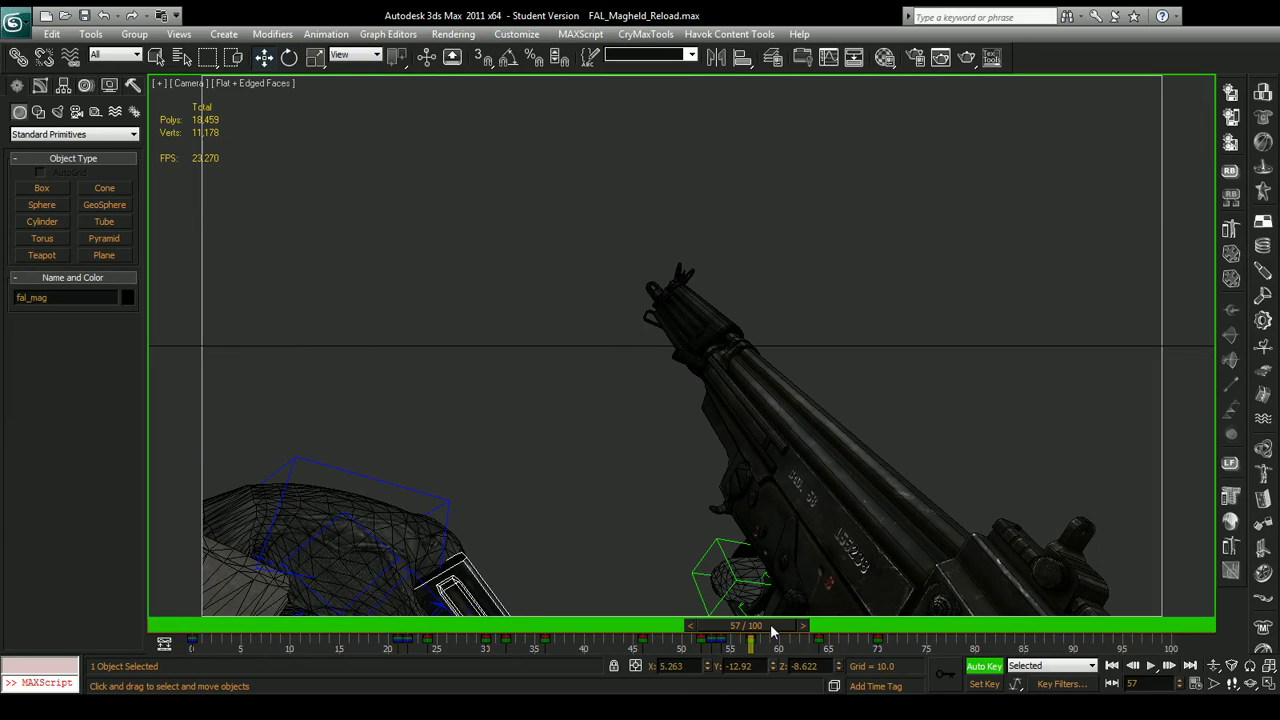
Rotate the magazine at frame 60 to adjust its angle on the way to the rifle.
{"action": "left_click_drag", "start_coordinate": [770, 624], "coordinate": [800, 648]}
{"action": "key", "text": "e"}
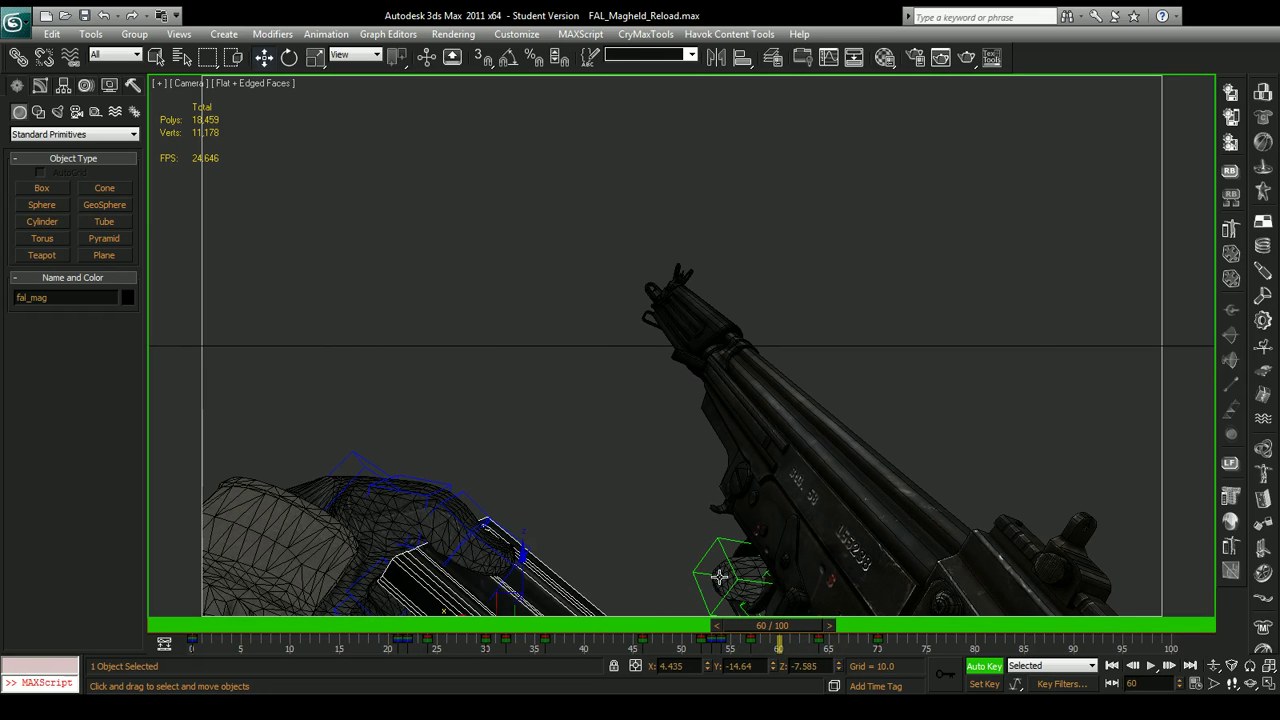
{"action": "left_click_drag", "start_coordinate": [527, 603], "coordinate": [511, 658]}
Rotate the magazine at frame 56 in the top view to turn the left hand's approach.
{"action": "mouse_move", "coordinate": [752, 640]}
{"action": "left_mouse_down"}
{"action": "mouse_move", "coordinate": [880, 640]}
{"action": "mouse_move", "coordinate": [540, 625]}
{"action": "mouse_move", "coordinate": [766, 625]}
{"action": "mouse_move", "coordinate": [783, 632]}
{"action": "mouse_move", "coordinate": [767, 648]}
{"action": "mouse_move", "coordinate": [783, 647]}
{"action": "mouse_move", "coordinate": [740, 648]}
{"action": "mouse_move", "coordinate": [740, 632]}
{"action": "left_mouse_up"}
{"action": "key", "text": "f"}
{"action": "scroll", "coordinate": [690, 356], "scroll_direction": "up", "scroll_amount": 7}
{"action": "key", "text": "t"}
{"action": "left_click_drag", "start_coordinate": [680, 447], "coordinate": [764, 503]}
{"action": "key", "text": "c"}
Lower the magazine at frame 56 out of the camera view, to about X 3.8 and Z -14.0.
{"action": "left_click", "coordinate": [263, 57]}
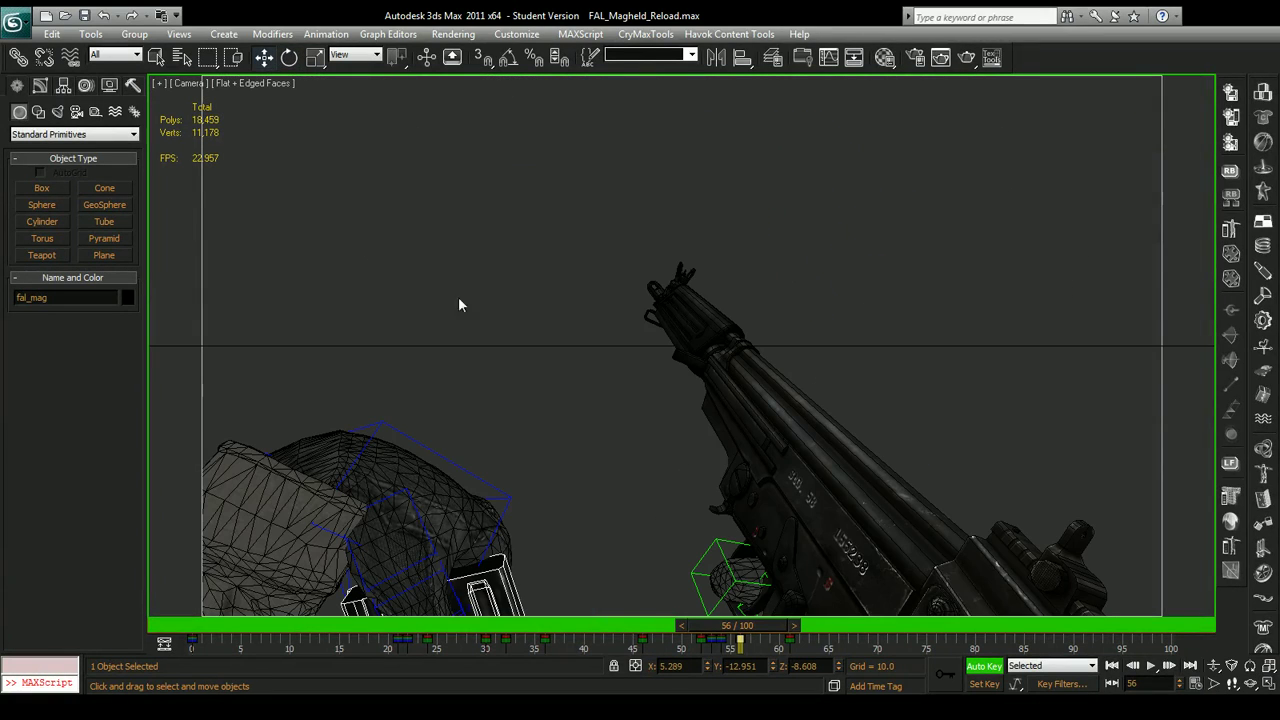
{"action": "key", "text": "f"}
{"action": "left_click_drag", "start_coordinate": [605, 285], "coordinate": [577, 370]}
{"action": "key", "text": "c"}
Turn off edged faces in the camera view and play back the reload animation.
{"action": "mouse_move", "coordinate": [746, 626]}
{"action": "left_mouse_down"}
{"action": "mouse_move", "coordinate": [820, 628]}
{"action": "mouse_move", "coordinate": [724, 627]}
{"action": "mouse_move", "coordinate": [797, 627]}
{"action": "mouse_move", "coordinate": [753, 631]}
{"action": "left_mouse_up"}
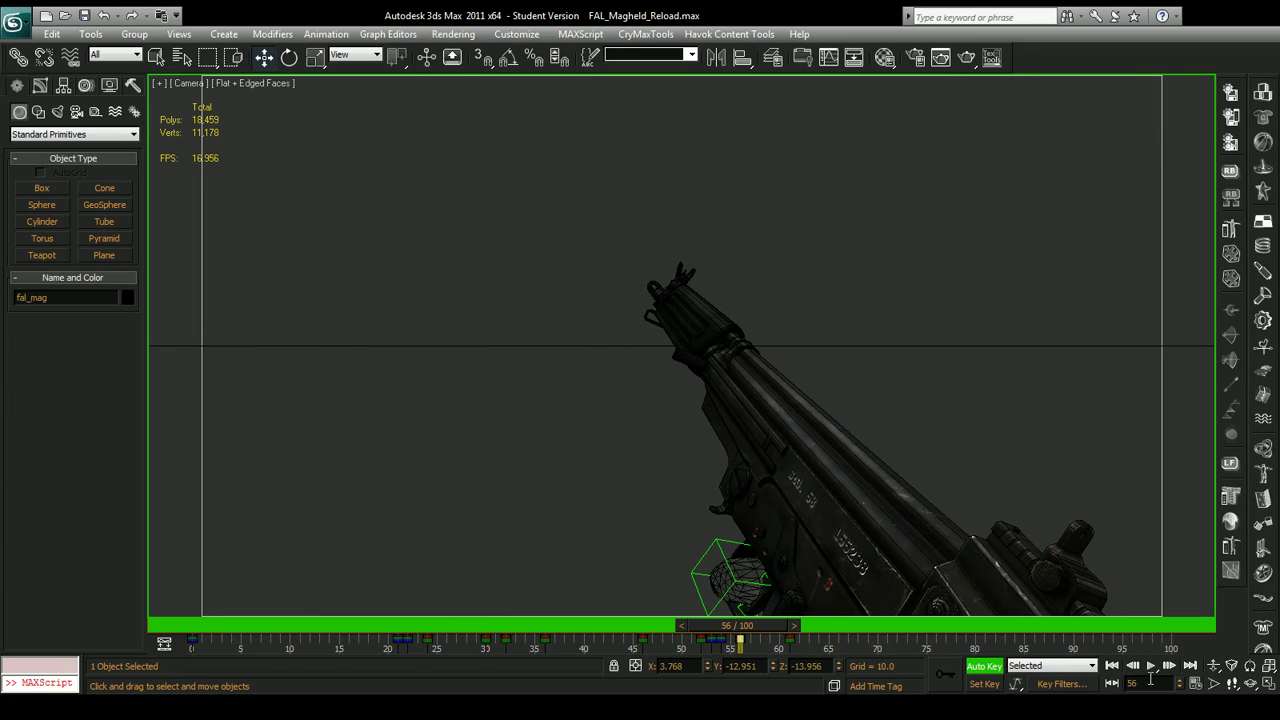
{"action": "key", "text": "F4"}
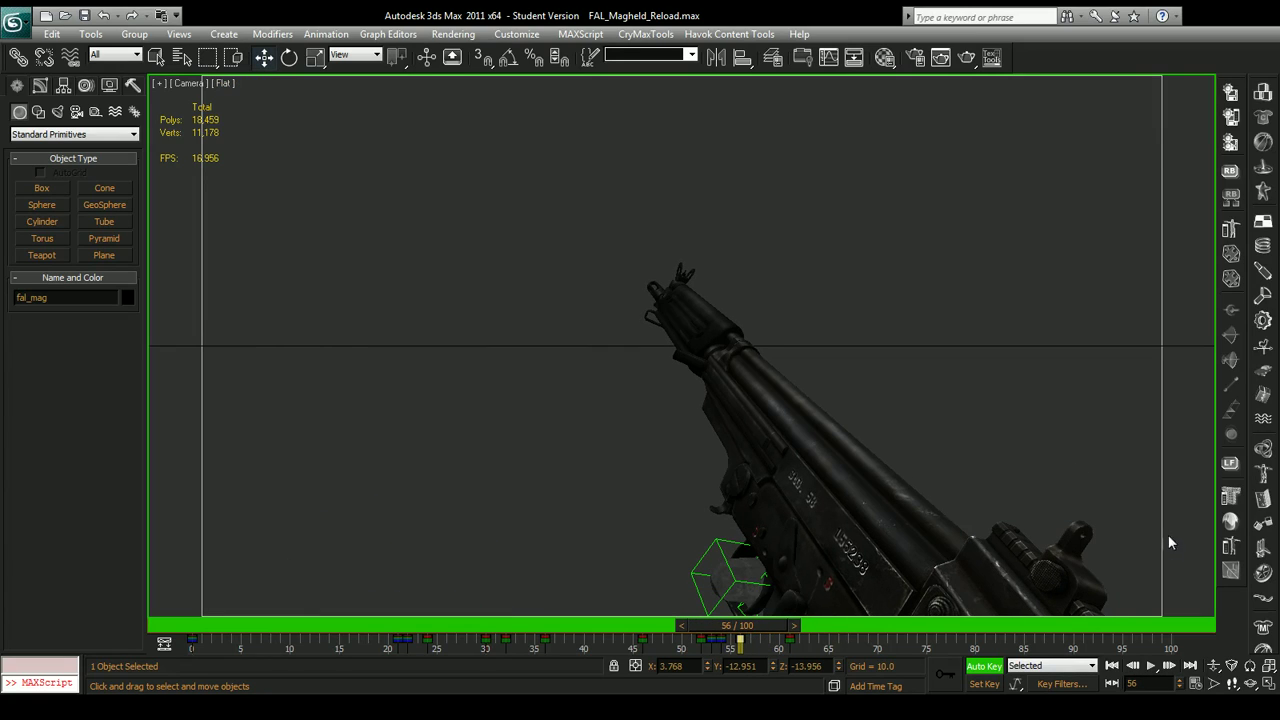
{"action": "left_click", "coordinate": [1150, 666]}
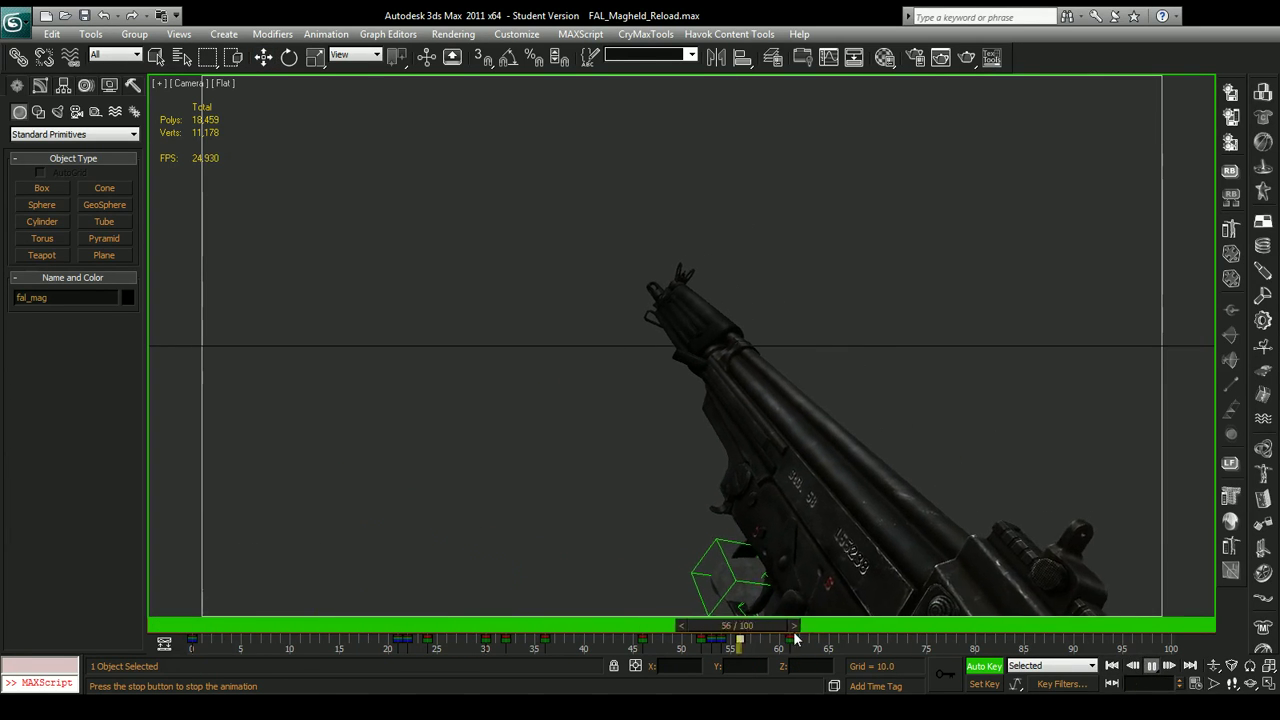
Rotate the magazine at frame 74 and move it along its local axes up toward the rifle.
{"action": "left_click_drag", "start_coordinate": [779, 625], "coordinate": [931, 637]}
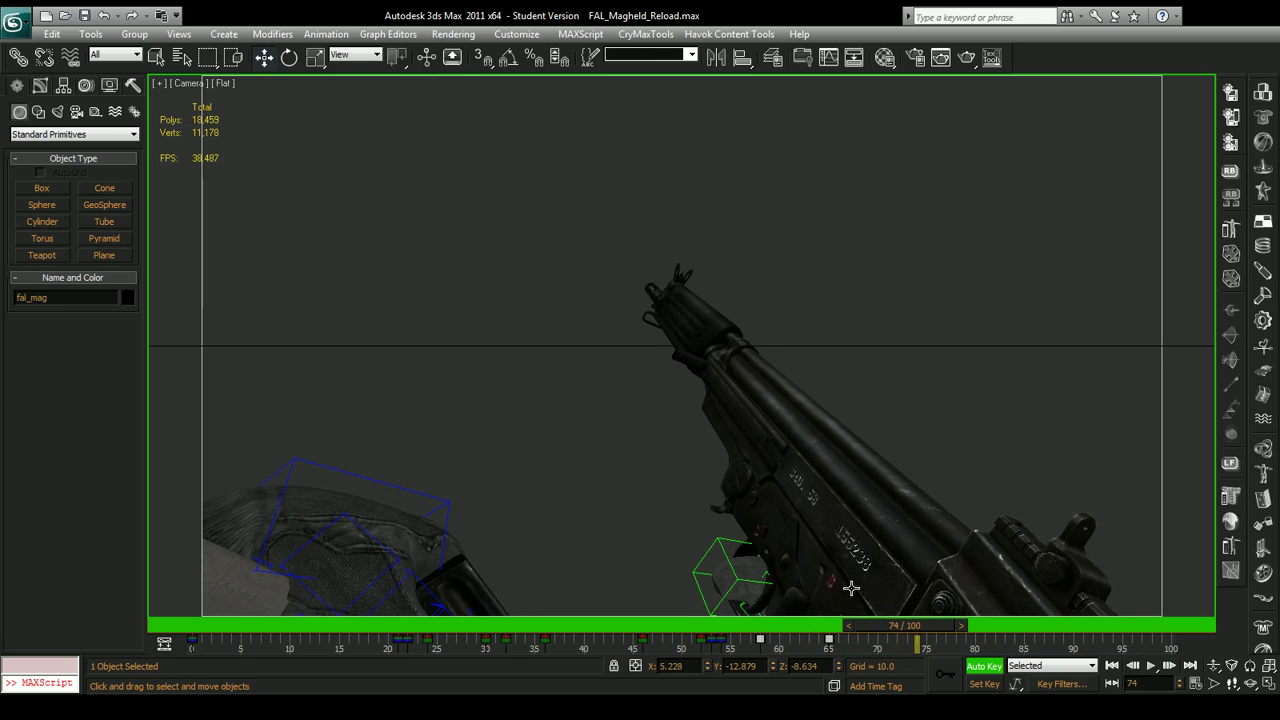
{"action": "key", "text": "l"}
{"action": "key", "text": "z"}
{"action": "key", "text": "p"}
{"action": "left_click", "coordinate": [289, 57]}
{"action": "left_click_drag", "start_coordinate": [661, 365], "coordinate": [657, 340]}
{"action": "left_click", "coordinate": [266, 57]}
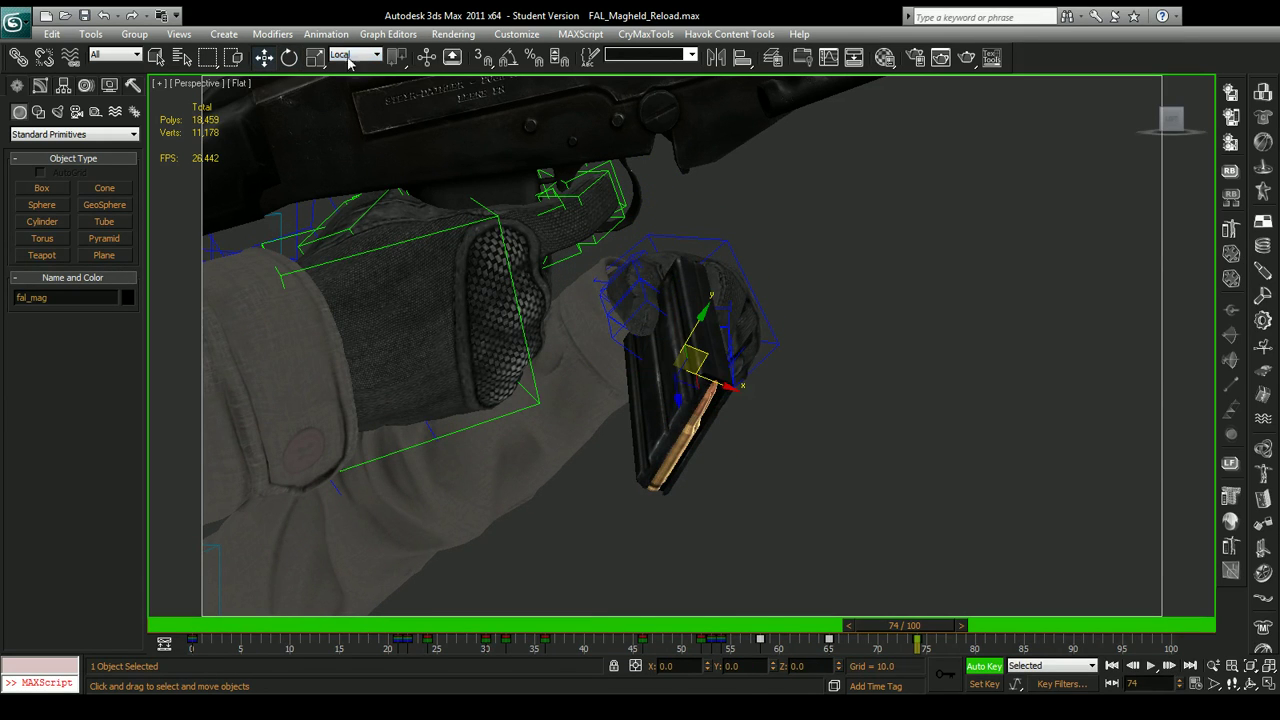
{"action": "middle_click_drag", "start_coordinate": [354, 104], "coordinate": [475, 388], "text": "alt"}
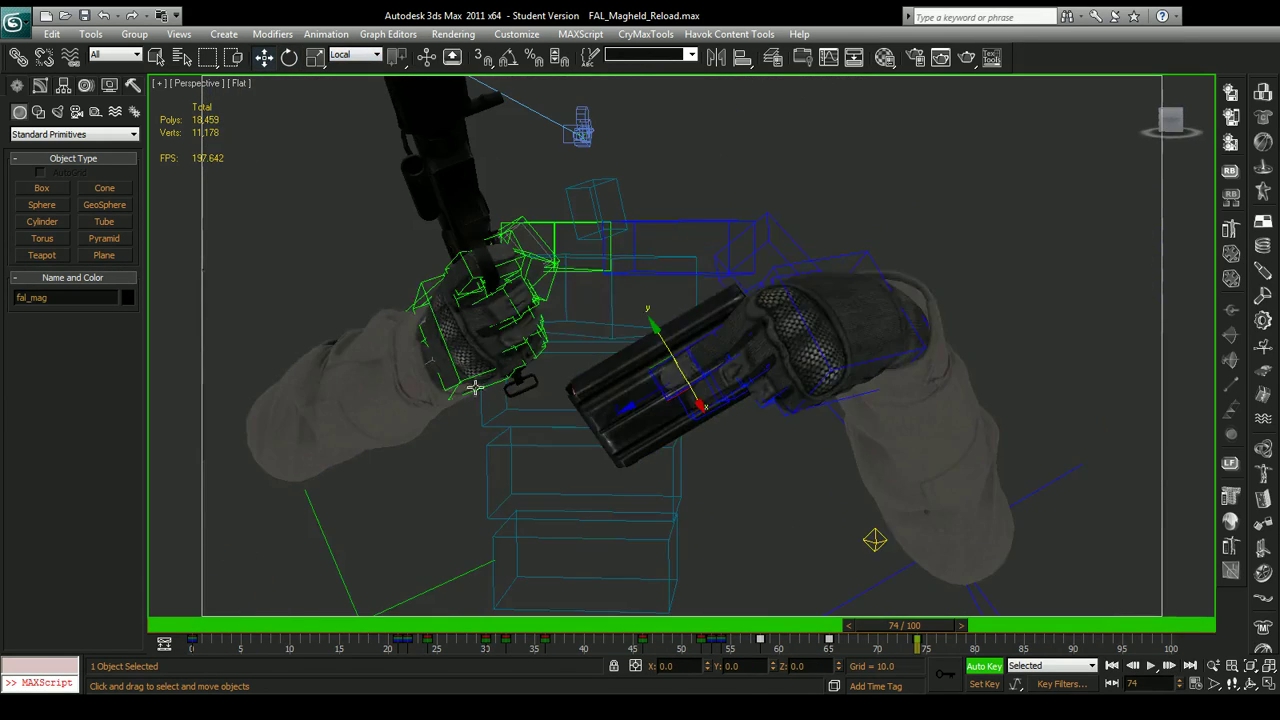
{"action": "left_click_drag", "start_coordinate": [651, 373], "coordinate": [712, 312]}
{"action": "key", "text": "c"}
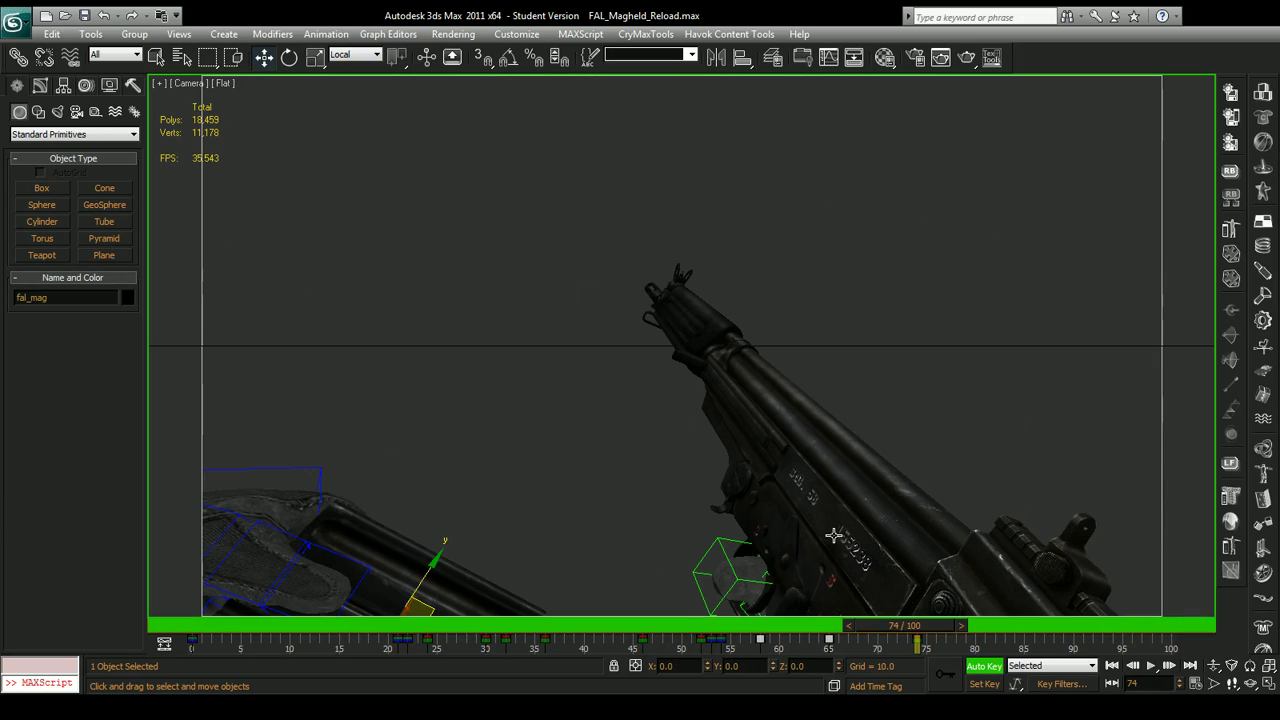
Retime the magazine's frame 74 key to frame 70 and play back the reload animation.
{"action": "left_click_drag", "start_coordinate": [913, 627], "coordinate": [783, 628]}
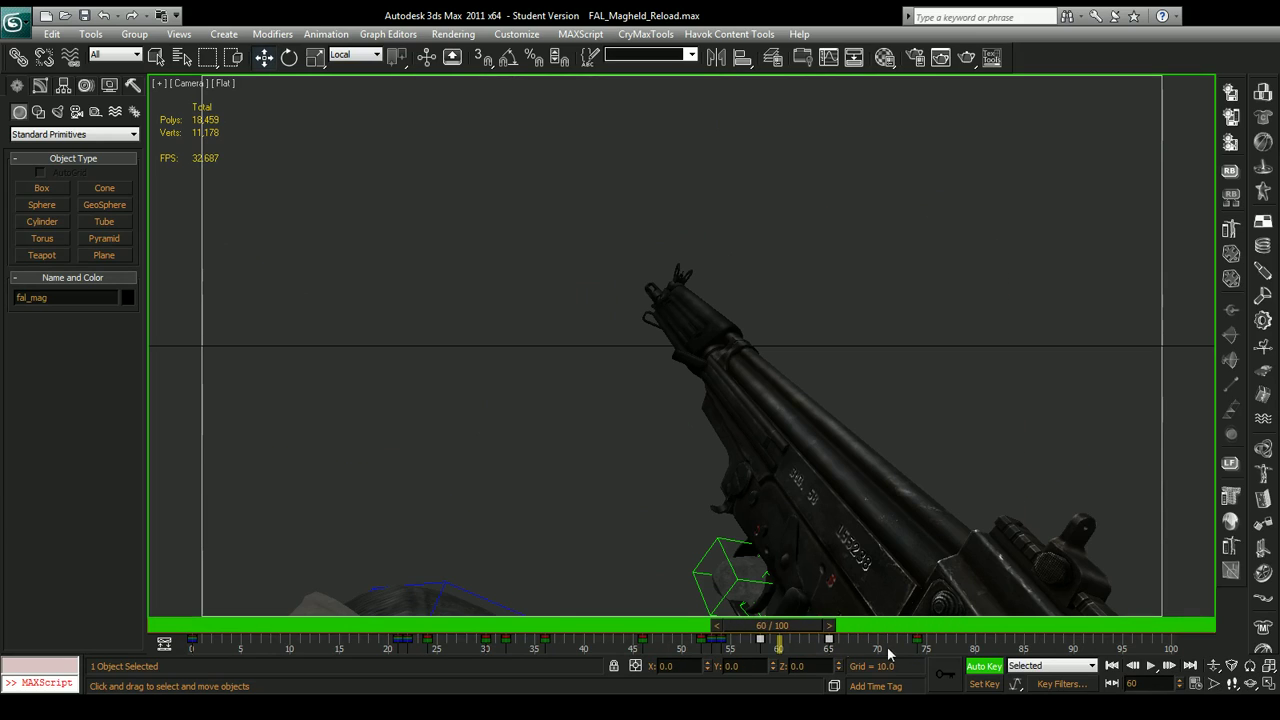
{"action": "left_click_drag", "start_coordinate": [911, 637], "coordinate": [885, 648]}
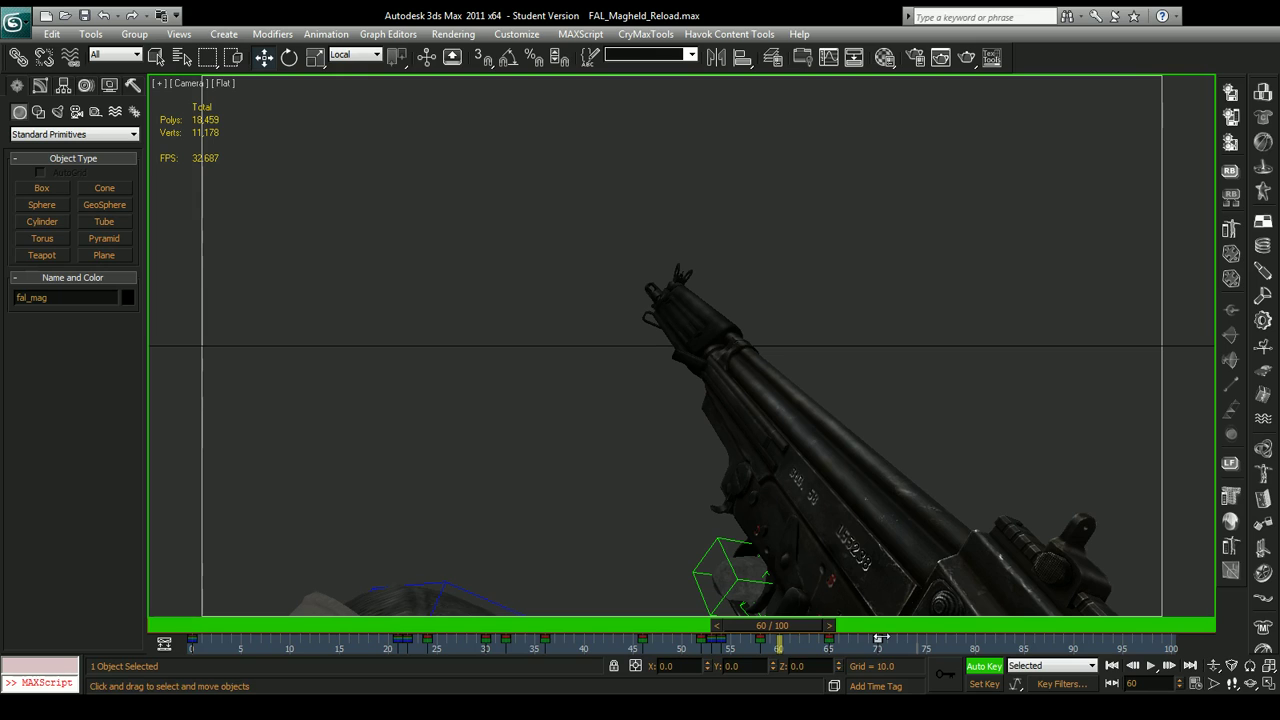
{"action": "key", "text": "period"}
{"action": "key", "text": "period"}
{"action": "key", "text": "period"}
{"action": "key", "text": "period"}
{"action": "key", "text": "period"}
{"action": "key", "text": "period"}
{"action": "key", "text": "period"}
{"action": "key", "text": "period"}
{"action": "key", "text": "period"}
{"action": "key", "text": "period"}
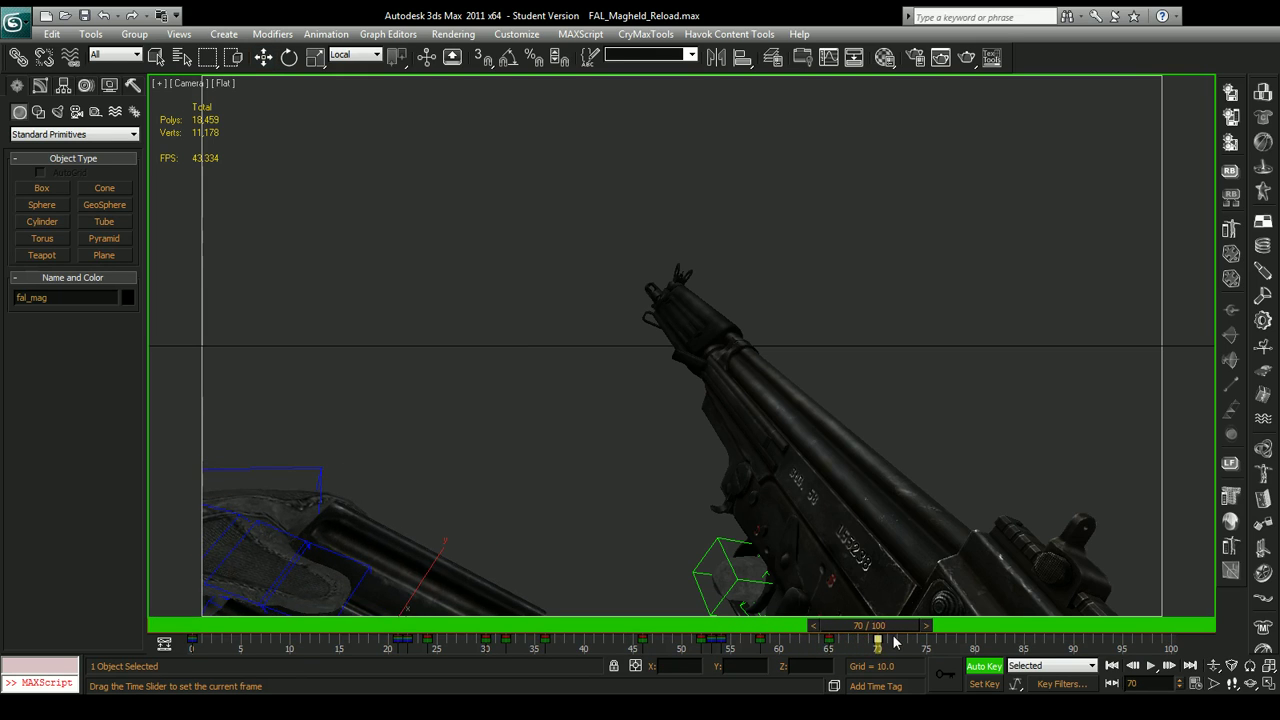
{"action": "key", "text": "slash"}
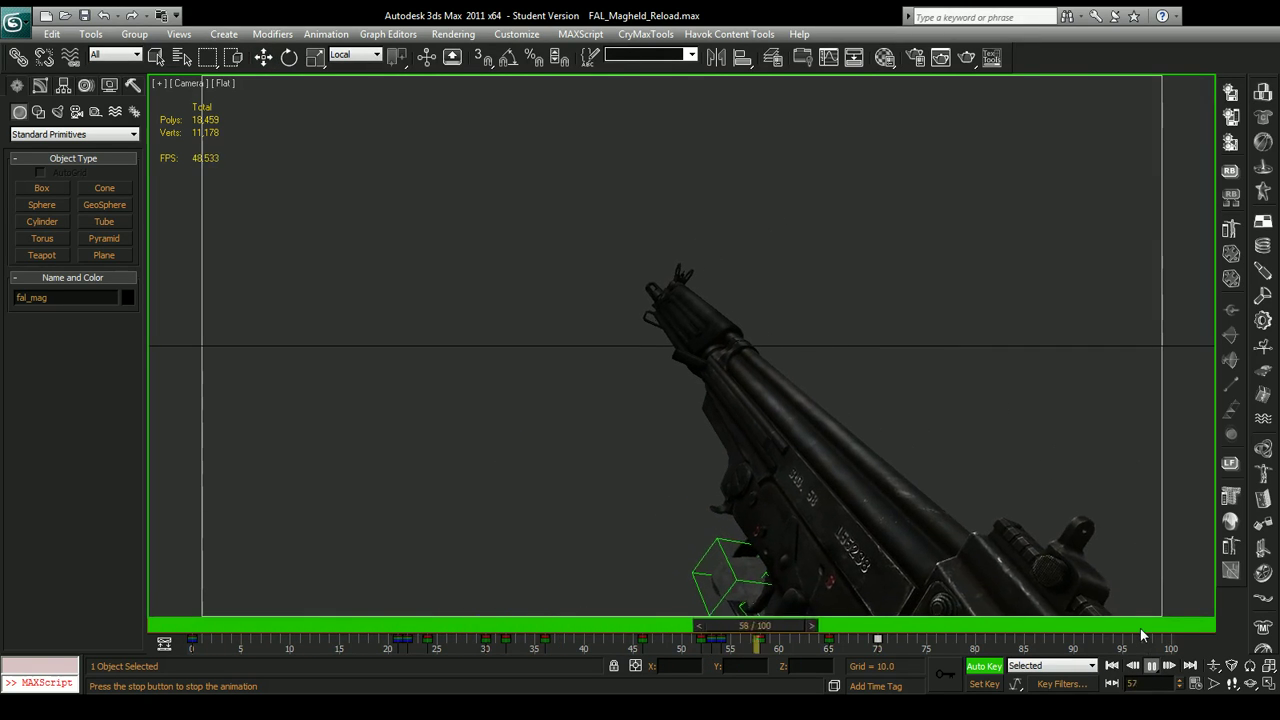
Rotate the magazine about its local axes at frame 75 to angle it for the approach to the rifle.
{"action": "left_click_drag", "start_coordinate": [846, 625], "coordinate": [940, 645]}
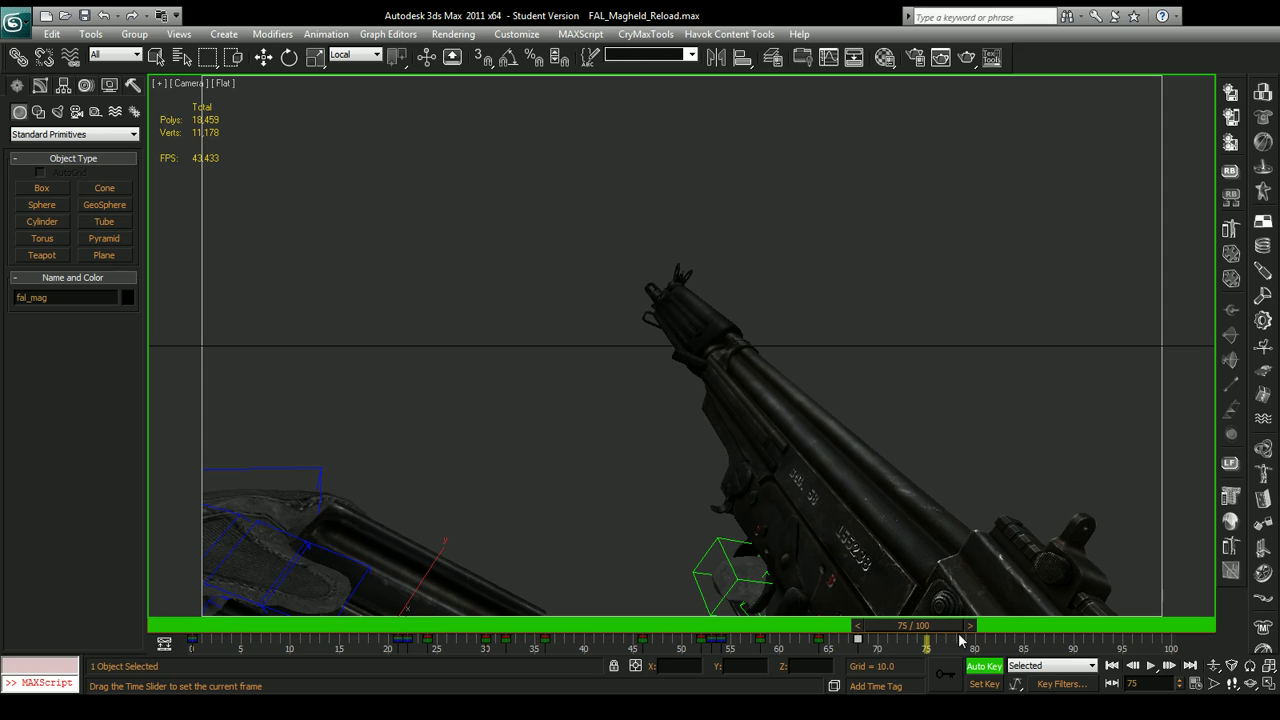
{"action": "key", "text": "t"}
{"action": "scroll", "coordinate": [700, 480], "scroll_direction": "up", "scroll_amount": 8}
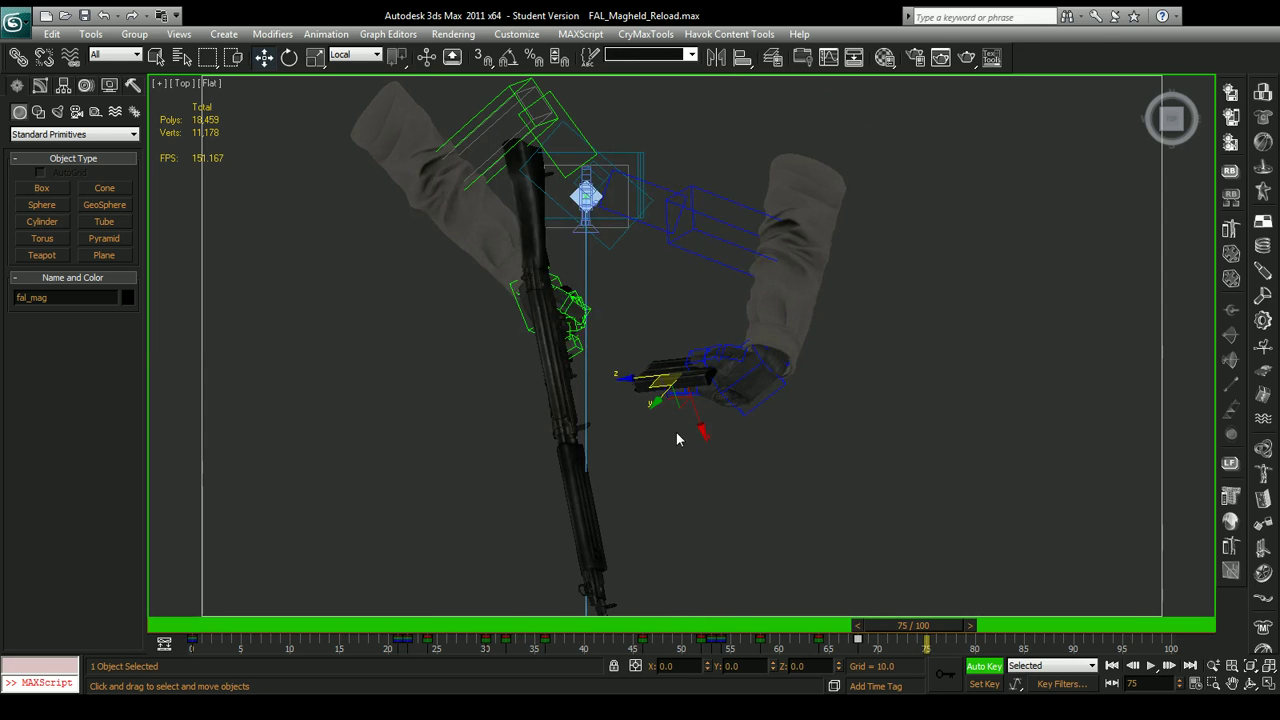
{"action": "key", "text": "p"}
{"action": "middle_click_drag", "start_coordinate": [784, 473], "coordinate": [498, 411], "text": "alt"}
{"action": "scroll", "coordinate": [498, 411], "scroll_direction": "up", "scroll_amount": 4}
{"action": "middle_click_drag", "start_coordinate": [630, 435], "coordinate": [549, 288]}
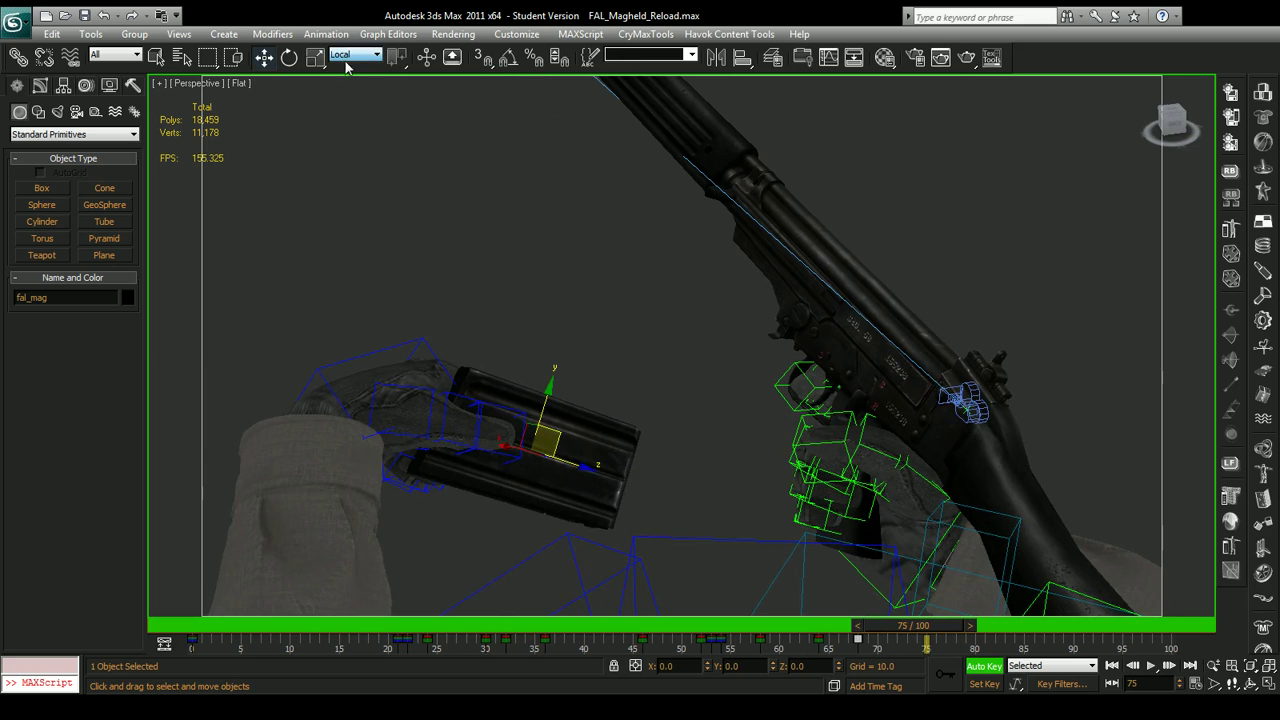
{"action": "key", "text": "e"}
{"action": "middle_click_drag", "start_coordinate": [339, 133], "coordinate": [627, 453], "text": "alt"}
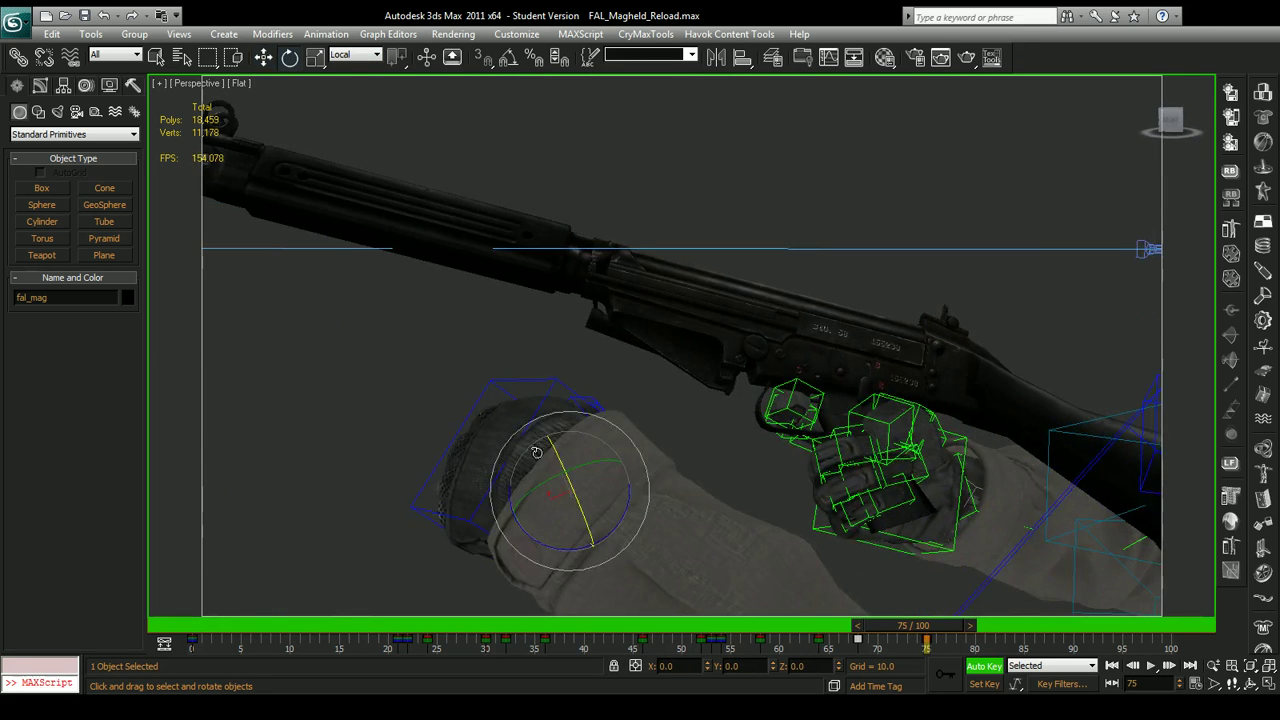
{"action": "left_click_drag", "start_coordinate": [613, 515], "coordinate": [566, 529]}
{"action": "key", "text": "w"}
{"action": "middle_click_drag", "start_coordinate": [409, 400], "coordinate": [797, 640], "text": "alt"}
Shift the magazine along the Y axis toward the muzzle at frames 64 and 68, working in the top view.
{"action": "left_click_drag", "start_coordinate": [887, 633], "coordinate": [790, 642]}
{"action": "key", "text": "c"}
{"action": "key", "text": "t"}
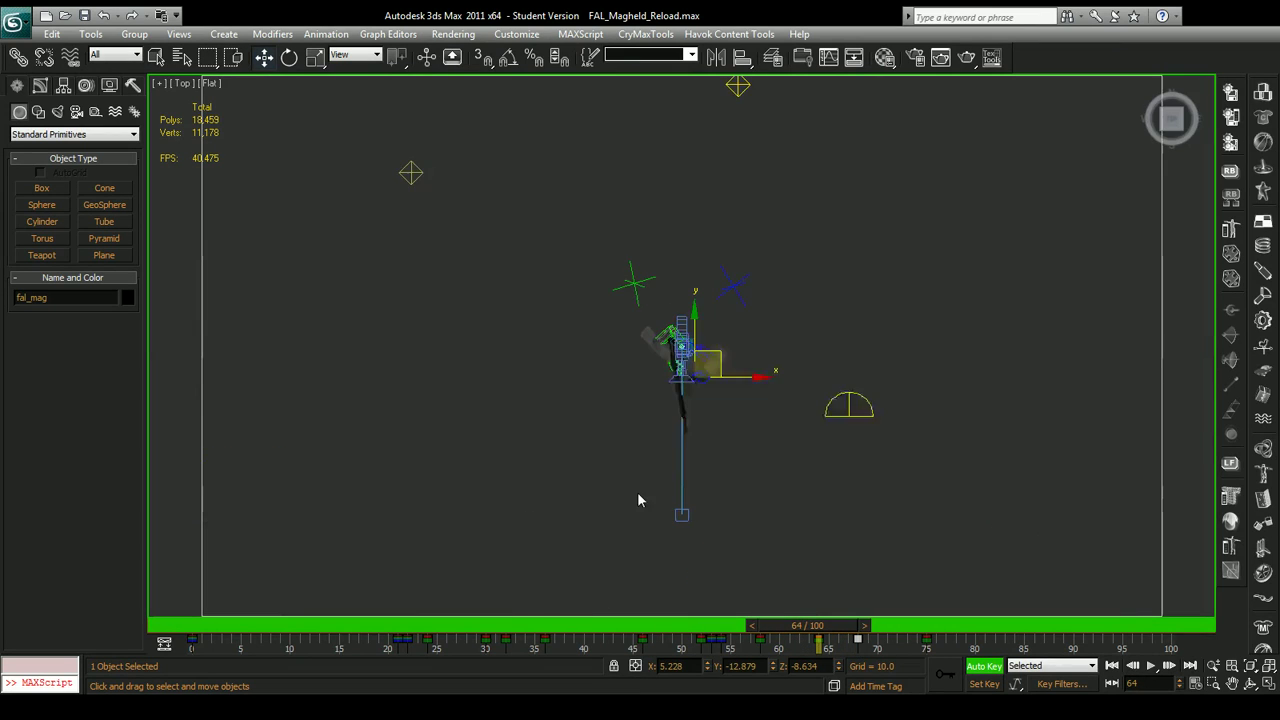
{"action": "scroll", "coordinate": [648, 368], "scroll_direction": "up", "scroll_amount": 8}
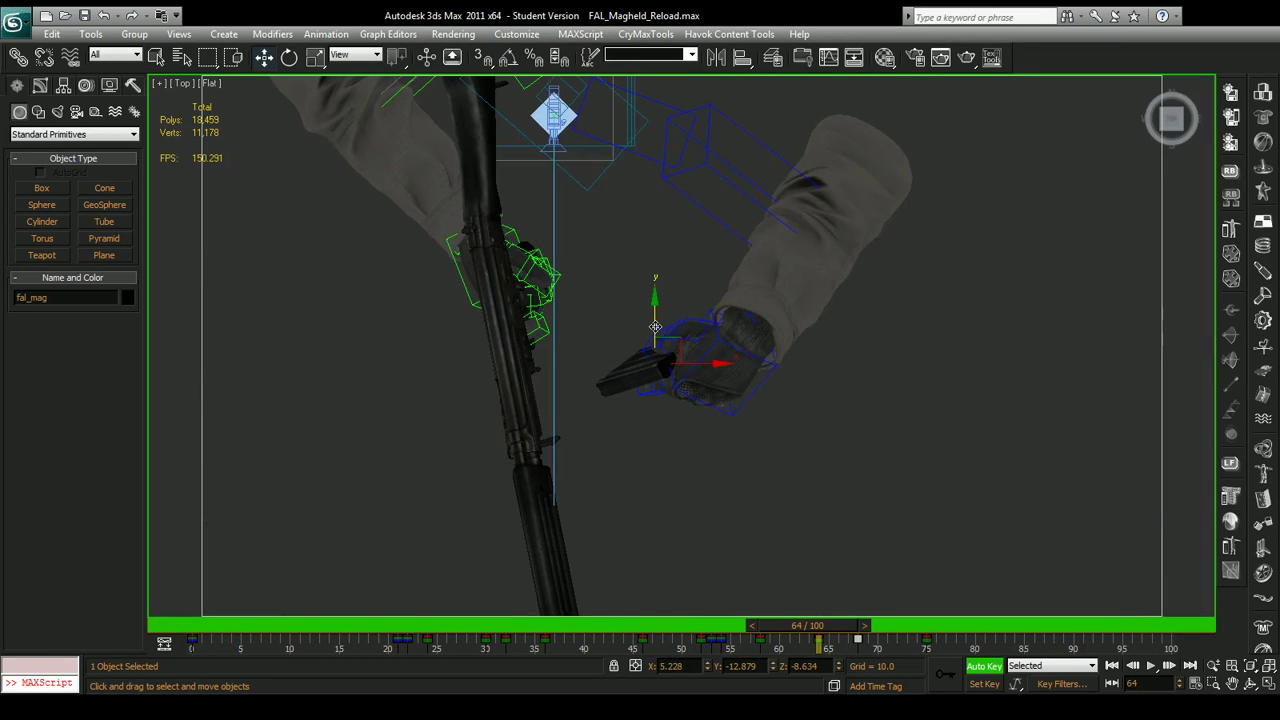
{"action": "left_click_drag", "start_coordinate": [655, 327], "coordinate": [656, 335]}
{"action": "left_click_drag", "start_coordinate": [783, 645], "coordinate": [829, 647]}
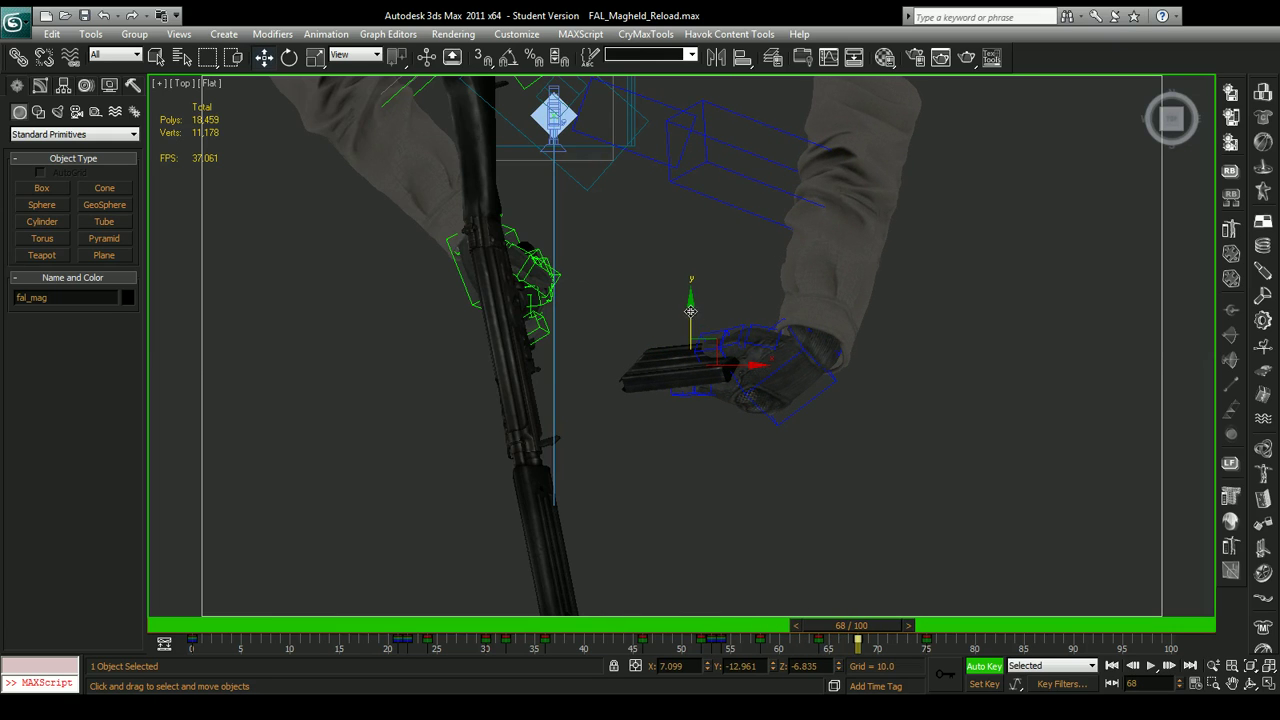
{"action": "left_click_drag", "start_coordinate": [690, 311], "coordinate": [691, 334]}
Delete the magazine's keyframes from frame 58 onward and check frame 58 in the camera view.
{"action": "left_click_drag", "start_coordinate": [748, 392], "coordinate": [785, 393]}
{"action": "left_click_drag", "start_coordinate": [831, 622], "coordinate": [736, 572]}
{"action": "key", "text": "c"}
{"action": "key", "text": "w"}
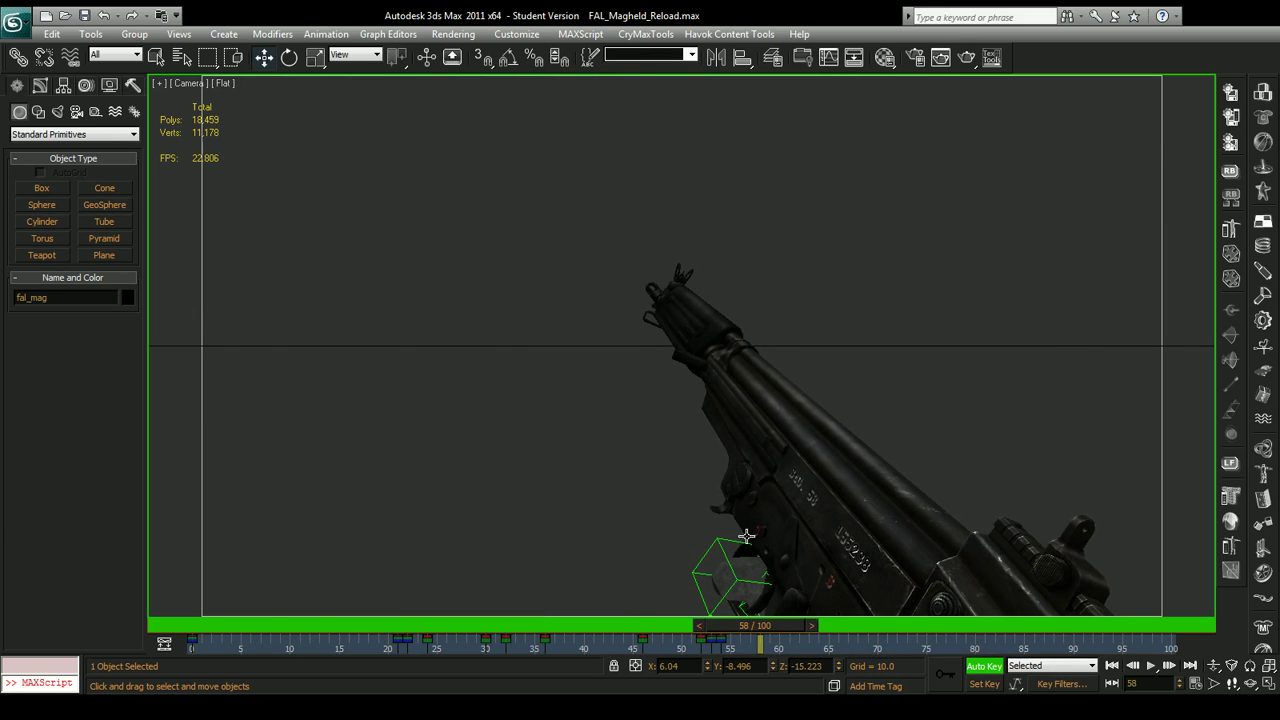
Select the left hand bone at frame 54 and move it along its local axes to fit the grip on the magazine.
{"action": "key", "text": "l"}
{"action": "key", "text": "p"}
{"action": "middle_click_drag", "start_coordinate": [631, 426], "coordinate": [666, 357]}
{"action": "left_click", "coordinate": [701, 366]}
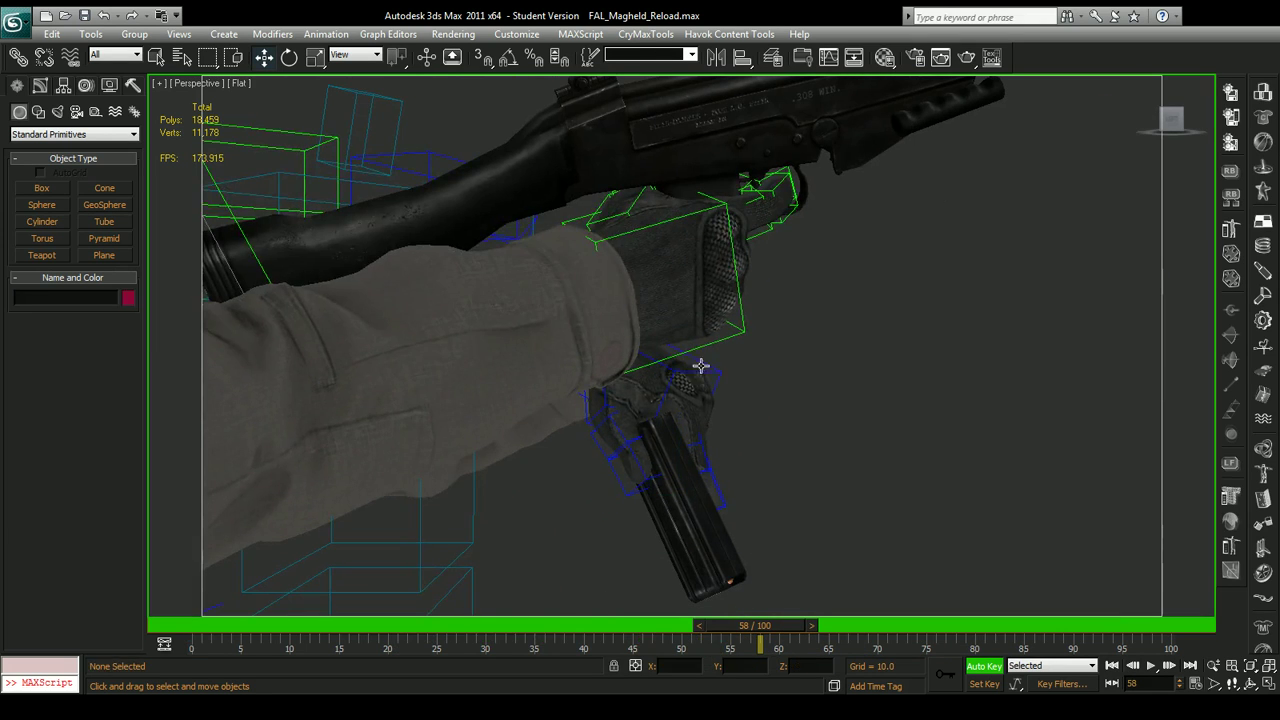
{"action": "left_click", "coordinate": [702, 376]}
{"action": "left_click_drag", "start_coordinate": [773, 625], "coordinate": [729, 625]}
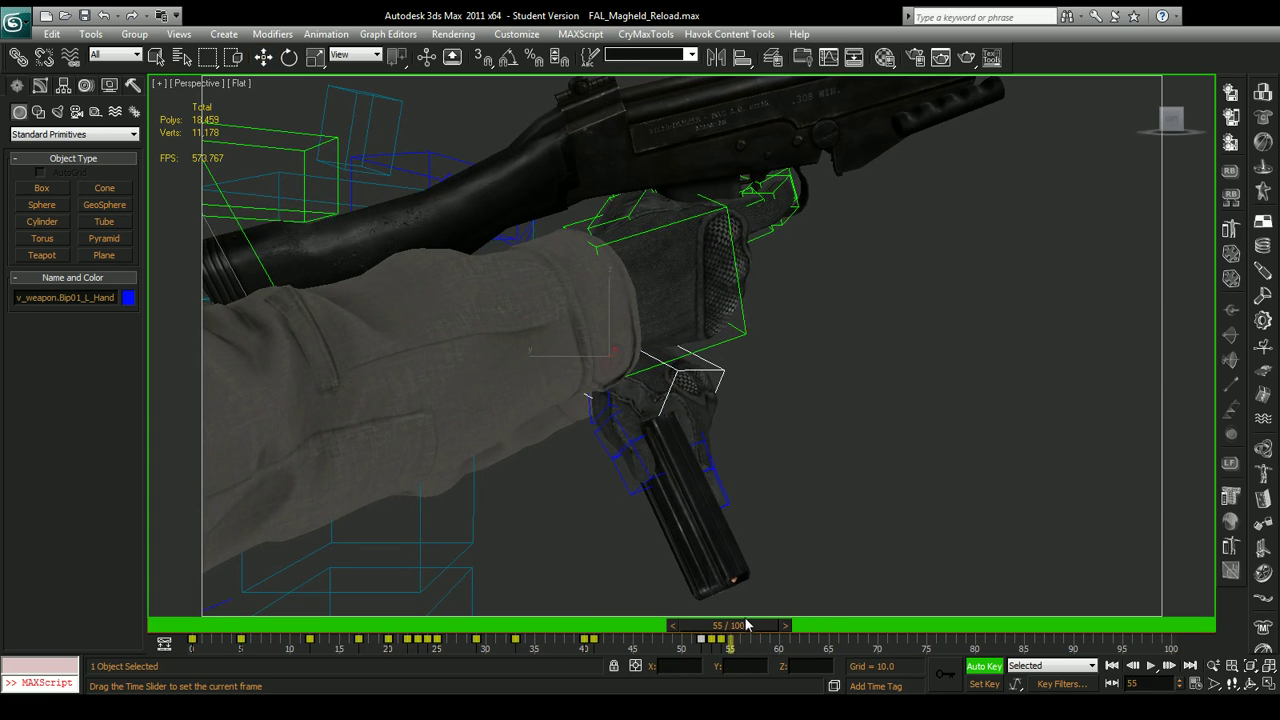
{"action": "middle_click_drag", "start_coordinate": [703, 517], "coordinate": [967, 383], "text": "alt"}
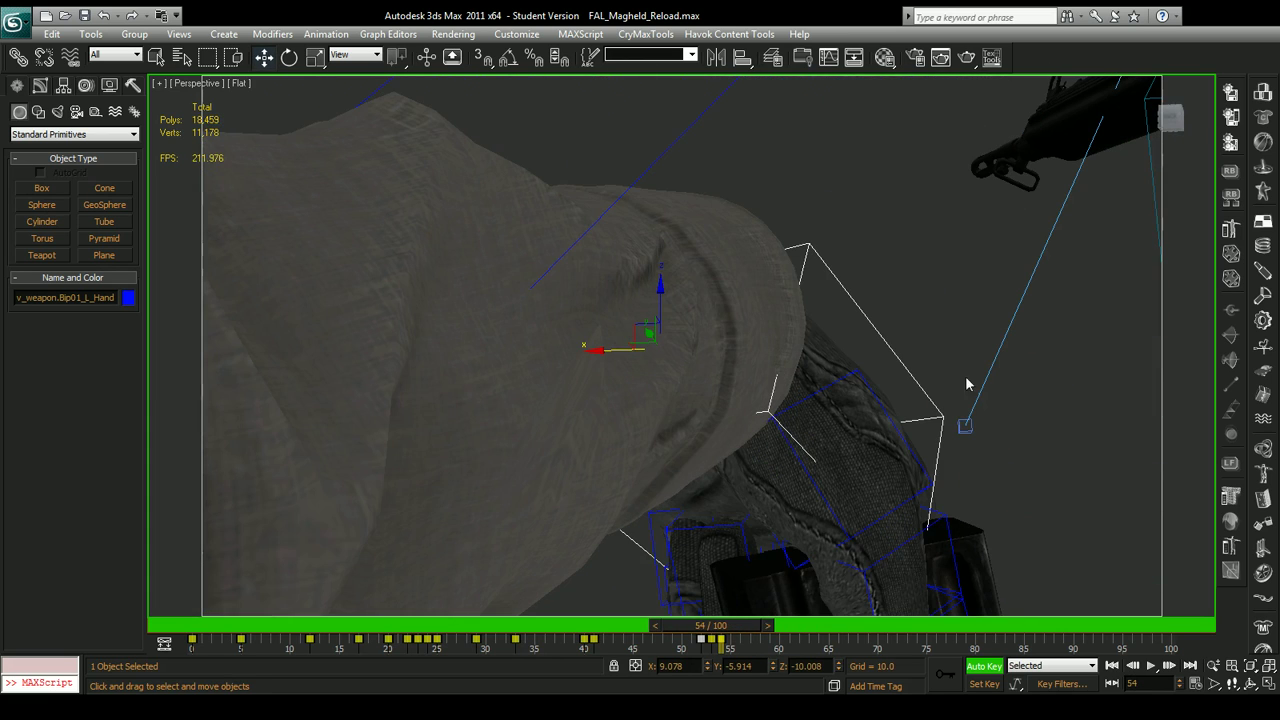
{"action": "left_click", "coordinate": [289, 58]}
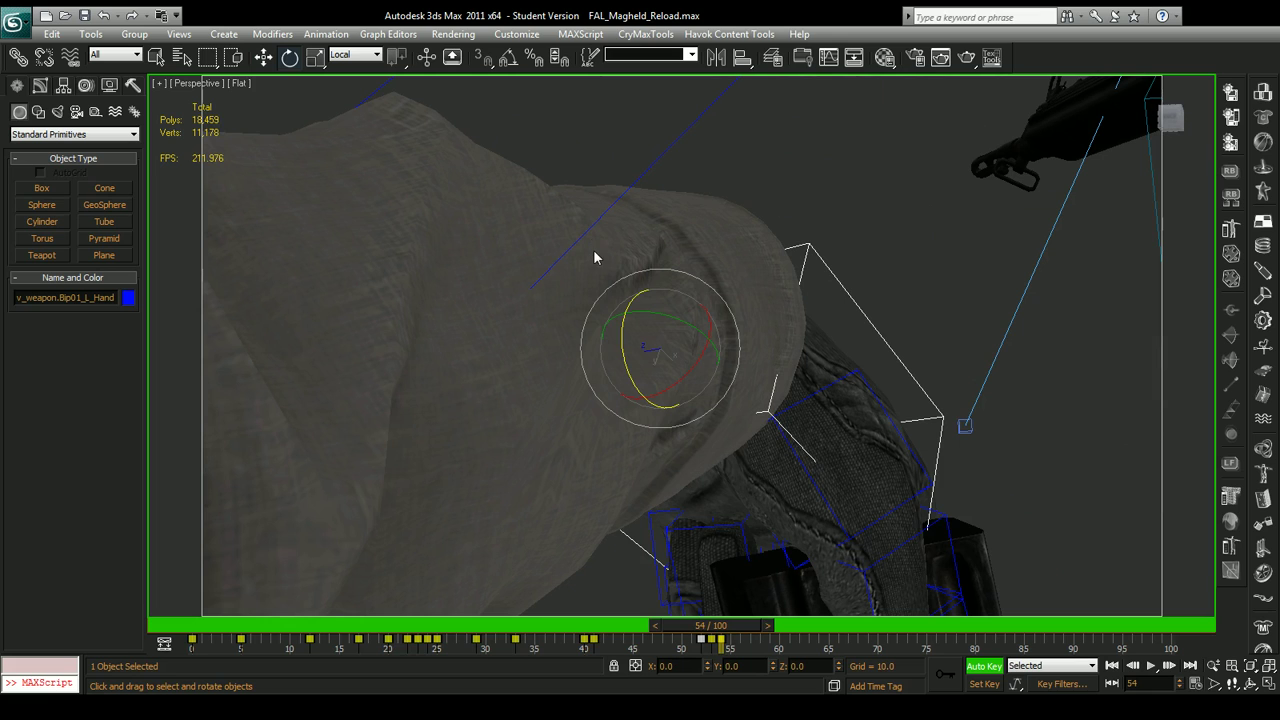
{"action": "middle_click_drag", "start_coordinate": [641, 332], "coordinate": [409, 95]}
{"action": "middle_click_drag", "start_coordinate": [577, 249], "coordinate": [367, 184], "text": "alt"}
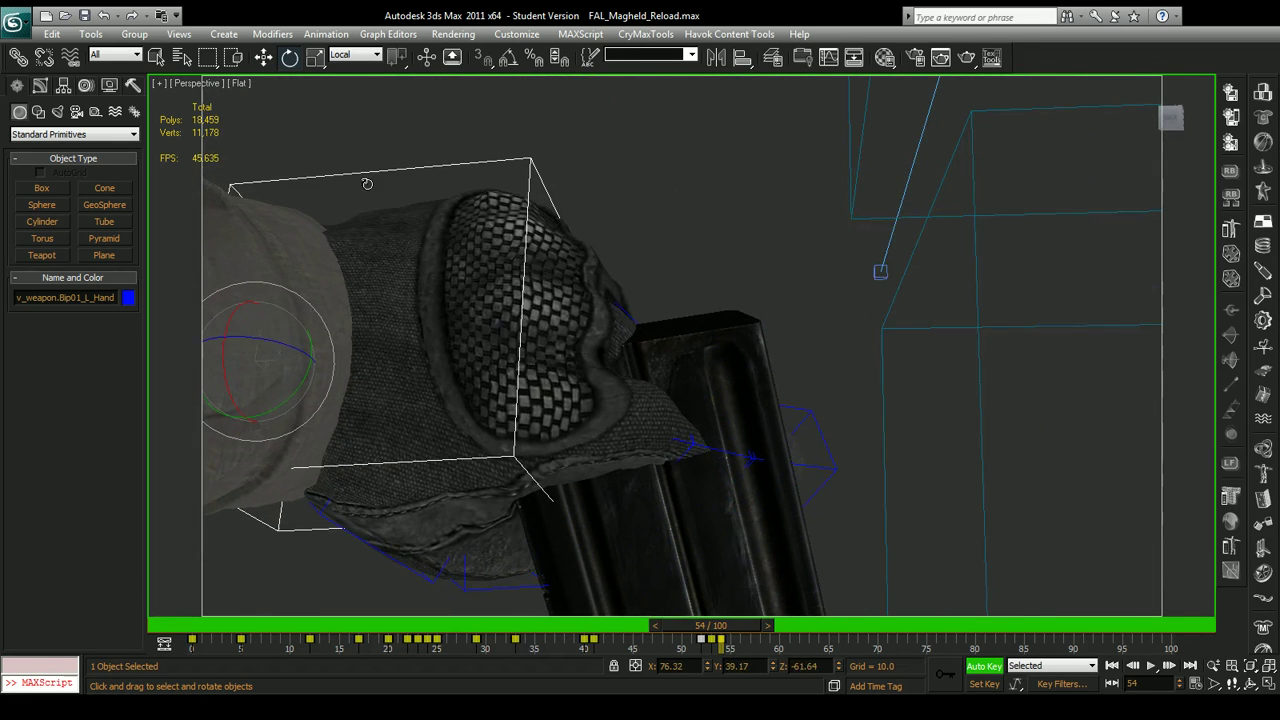
{"action": "key", "text": "w"}
{"action": "left_click", "coordinate": [362, 105]}
{"action": "left_click_drag", "start_coordinate": [281, 344], "coordinate": [371, 315]}
{"action": "middle_click_drag", "start_coordinate": [370, 316], "coordinate": [469, 360], "text": "alt"}
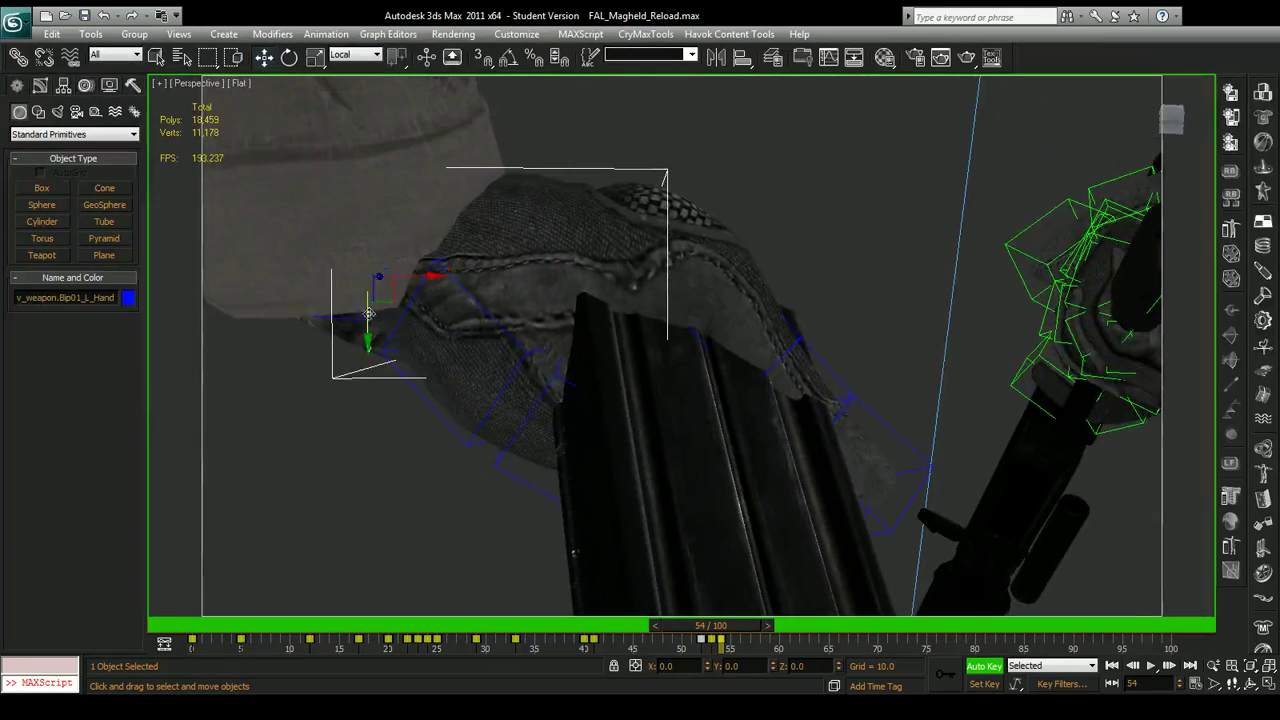
{"action": "left_click_drag", "start_coordinate": [365, 326], "coordinate": [365, 269]}
Rotate the left hand at frame 54 to align the palm with the magazine body.
{"action": "key", "text": "e"}
{"action": "left_click_drag", "start_coordinate": [416, 185], "coordinate": [429, 217]}
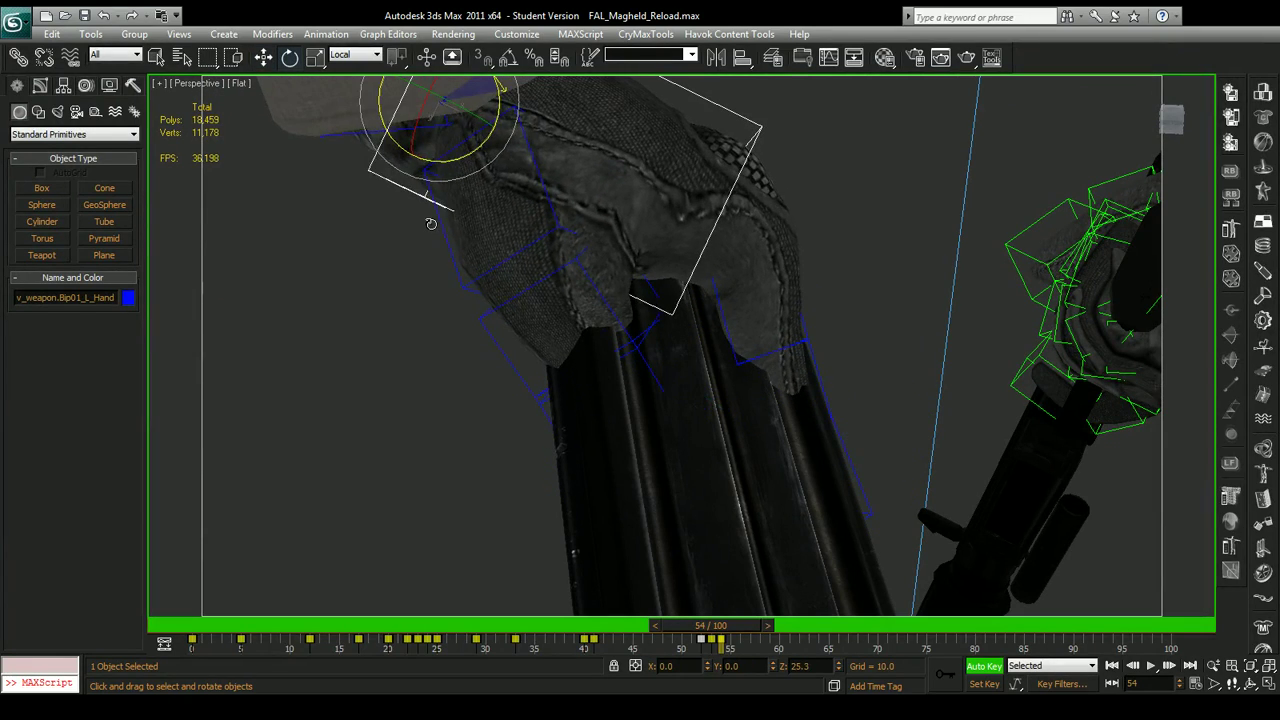
{"action": "middle_click_drag", "start_coordinate": [429, 217], "coordinate": [772, 379], "text": "alt"}
{"action": "left_click_drag", "start_coordinate": [958, 293], "coordinate": [956, 276]}
{"action": "left_click", "coordinate": [265, 56]}
{"action": "middle_click_drag", "start_coordinate": [920, 425], "coordinate": [375, 257], "text": "alt"}
Rotate the left index finger at frame 54 so it extends across the side of the magazine.
{"action": "left_click", "coordinate": [612, 335]}
{"action": "key", "text": "e"}
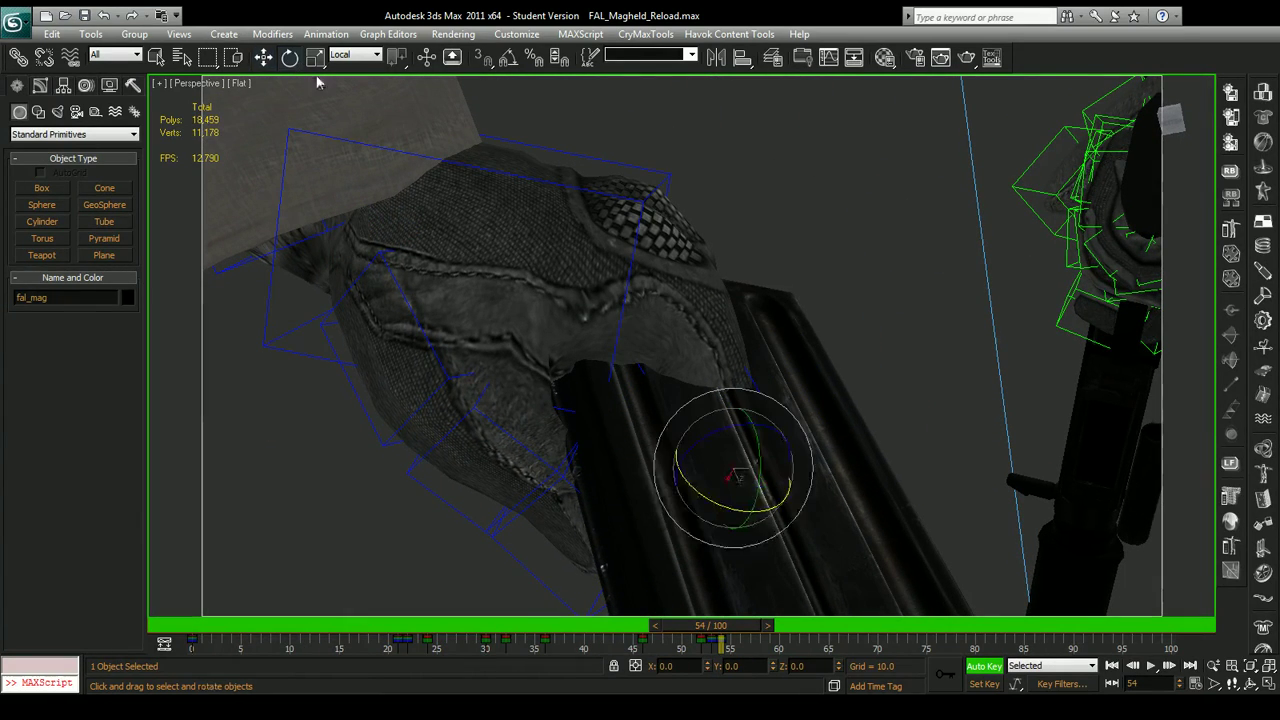
{"action": "left_click", "coordinate": [644, 374]}
{"action": "middle_click_drag", "start_coordinate": [734, 366], "coordinate": [647, 485], "text": "alt"}
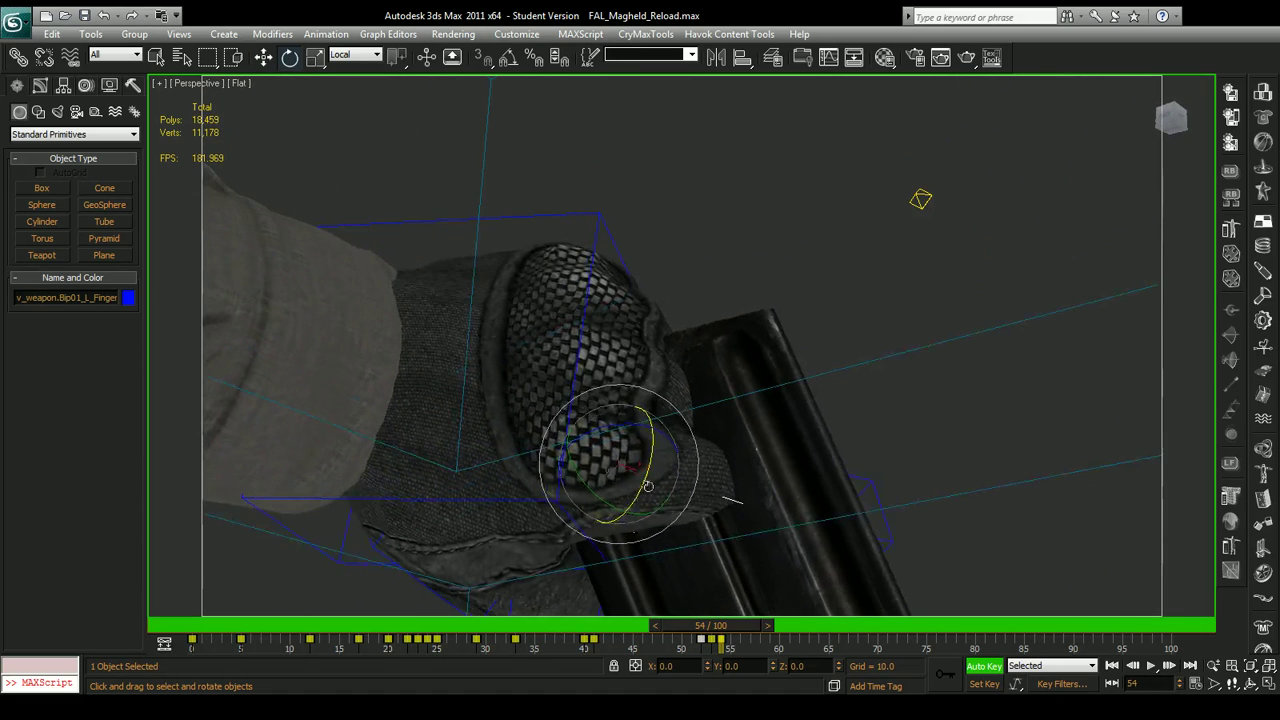
{"action": "mouse_move", "coordinate": [617, 507]}
{"action": "left_mouse_down"}
{"action": "mouse_move", "coordinate": [592, 504]}
{"action": "mouse_move", "coordinate": [625, 493]}
{"action": "mouse_move", "coordinate": [631, 512]}
{"action": "left_mouse_up"}
{"action": "middle_click_drag", "start_coordinate": [614, 510], "coordinate": [626, 399], "text": "alt"}
{"action": "left_click_drag", "start_coordinate": [695, 292], "coordinate": [702, 252]}
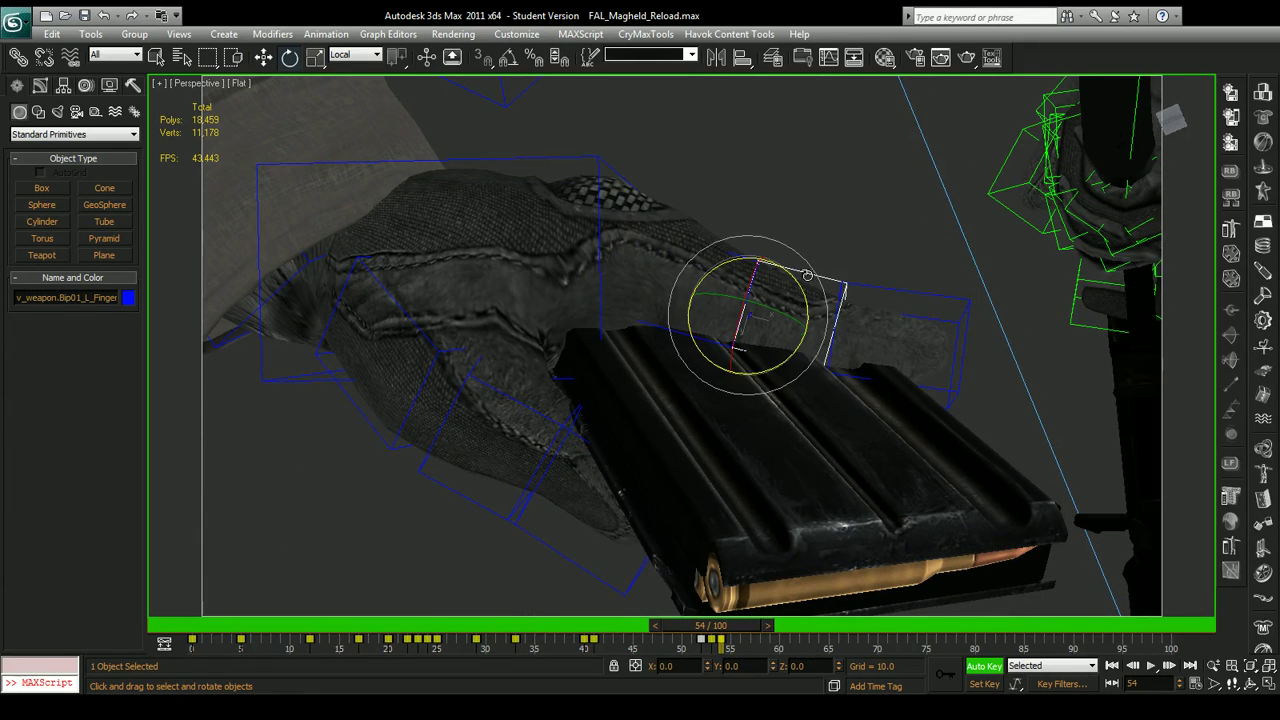
Adjust the left index finger's joints at frame 54 to curl the fingertip around the magazine's far edge.
{"action": "middle_click_drag", "start_coordinate": [738, 290], "coordinate": [703, 338], "text": "alt"}
{"action": "mouse_move", "coordinate": [654, 348]}
{"action": "left_mouse_down"}
{"action": "mouse_move", "coordinate": [654, 366]}
{"action": "mouse_move", "coordinate": [654, 326]}
{"action": "left_mouse_up"}
{"action": "mouse_move", "coordinate": [597, 297]}
{"action": "left_mouse_down"}
{"action": "mouse_move", "coordinate": [587, 351]}
{"action": "mouse_move", "coordinate": [600, 314]}
{"action": "left_mouse_up"}
{"action": "middle_click_drag", "start_coordinate": [600, 314], "coordinate": [567, 315], "text": "alt"}
{"action": "left_click_drag", "start_coordinate": [567, 315], "coordinate": [598, 320]}
{"action": "left_click_drag", "start_coordinate": [611, 275], "coordinate": [615, 260]}
{"action": "left_click", "coordinate": [886, 245]}
{"action": "left_click_drag", "start_coordinate": [869, 241], "coordinate": [995, 271]}
Move the left hand bone closer to the magazine at frame 54 and rotate it slightly.
{"action": "left_click", "coordinate": [491, 173]}
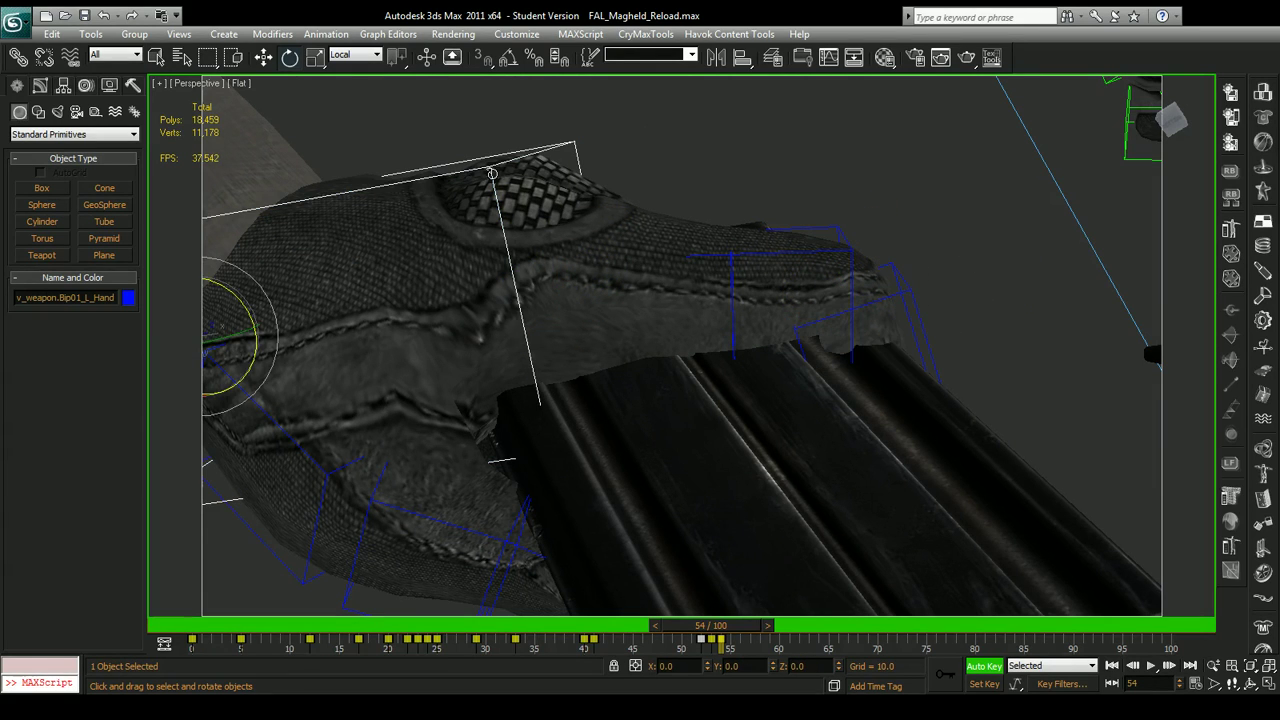
{"action": "left_click", "coordinate": [263, 58]}
{"action": "left_click_drag", "start_coordinate": [229, 357], "coordinate": [268, 335]}
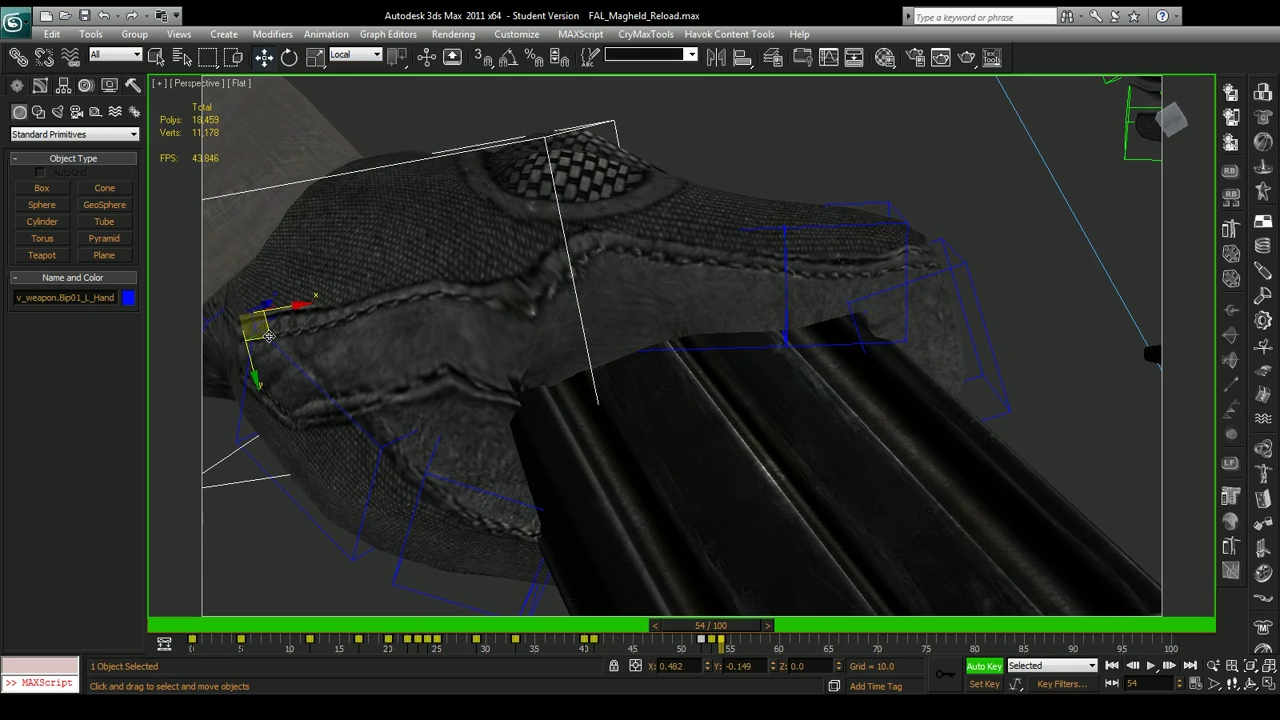
{"action": "left_click", "coordinate": [289, 57]}
{"action": "left_click_drag", "start_coordinate": [280, 283], "coordinate": [295, 287]}
{"action": "middle_click_drag", "start_coordinate": [578, 433], "coordinate": [767, 361], "text": "alt"}
Rotate the left thumb at frame 54 so it rests along the near side of the magazine.
{"action": "left_click", "coordinate": [444, 422]}
{"action": "left_click_drag", "start_coordinate": [765, 325], "coordinate": [780, 334]}
{"action": "middle_click_drag", "start_coordinate": [780, 334], "coordinate": [504, 345], "text": "alt"}
{"action": "middle_click_drag", "start_coordinate": [505, 256], "coordinate": [620, 383], "text": "alt"}
{"action": "left_click_drag", "start_coordinate": [610, 411], "coordinate": [527, 273]}
{"action": "middle_click_drag", "start_coordinate": [527, 273], "coordinate": [580, 385], "text": "alt"}
{"action": "left_click_drag", "start_coordinate": [570, 361], "coordinate": [573, 355]}
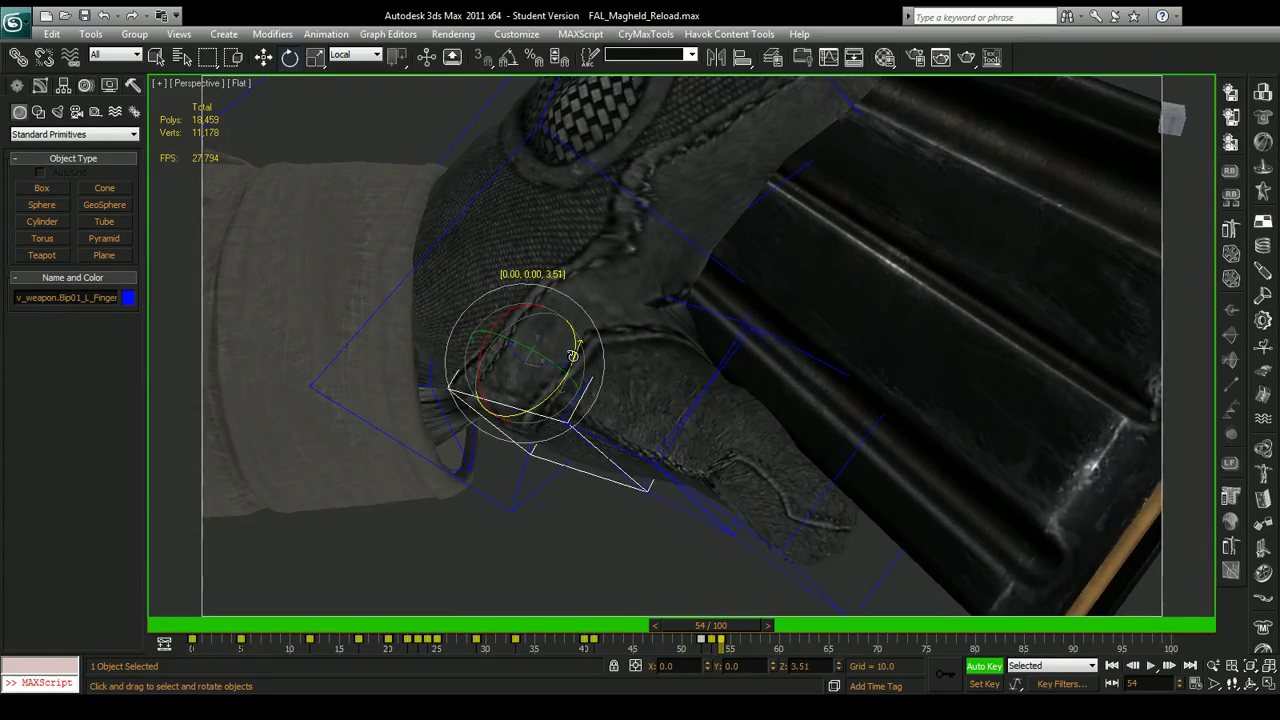
{"action": "middle_click_drag", "start_coordinate": [572, 355], "coordinate": [613, 362], "text": "alt"}
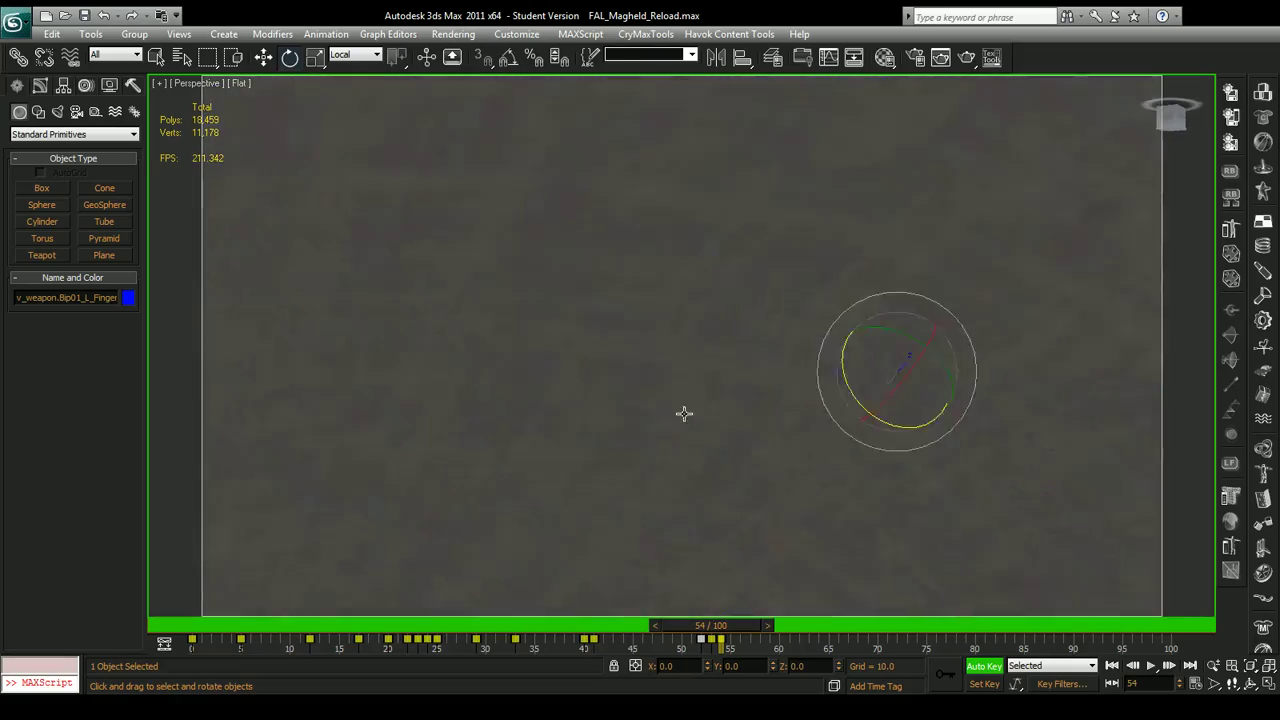
Rotate the left middle finger's base joint at frame 54 to fit it around the magazine.
{"action": "scroll", "coordinate": [695, 411], "scroll_direction": "down", "scroll_amount": 5}
{"action": "middle_click_drag", "start_coordinate": [669, 414], "coordinate": [729, 406], "text": "alt"}
{"action": "left_click", "coordinate": [731, 394]}
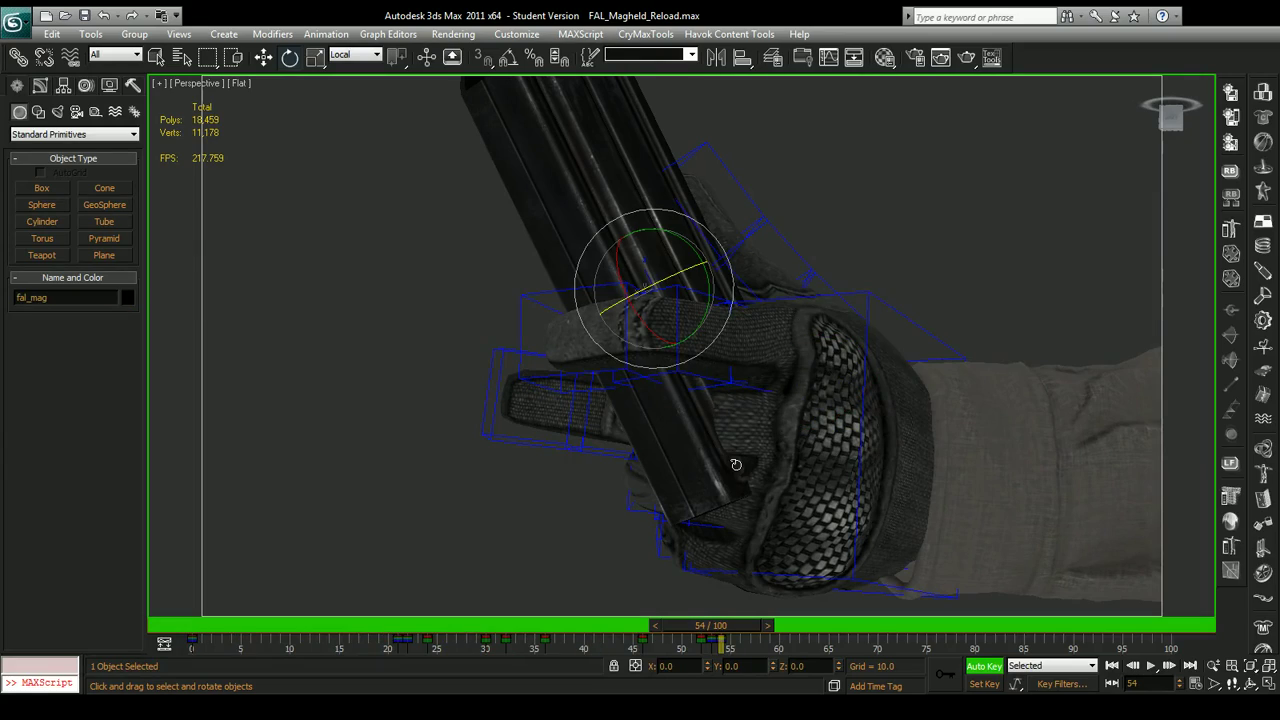
{"action": "left_click", "coordinate": [632, 460]}
{"action": "middle_click_drag", "start_coordinate": [655, 454], "coordinate": [448, 408], "text": "alt"}
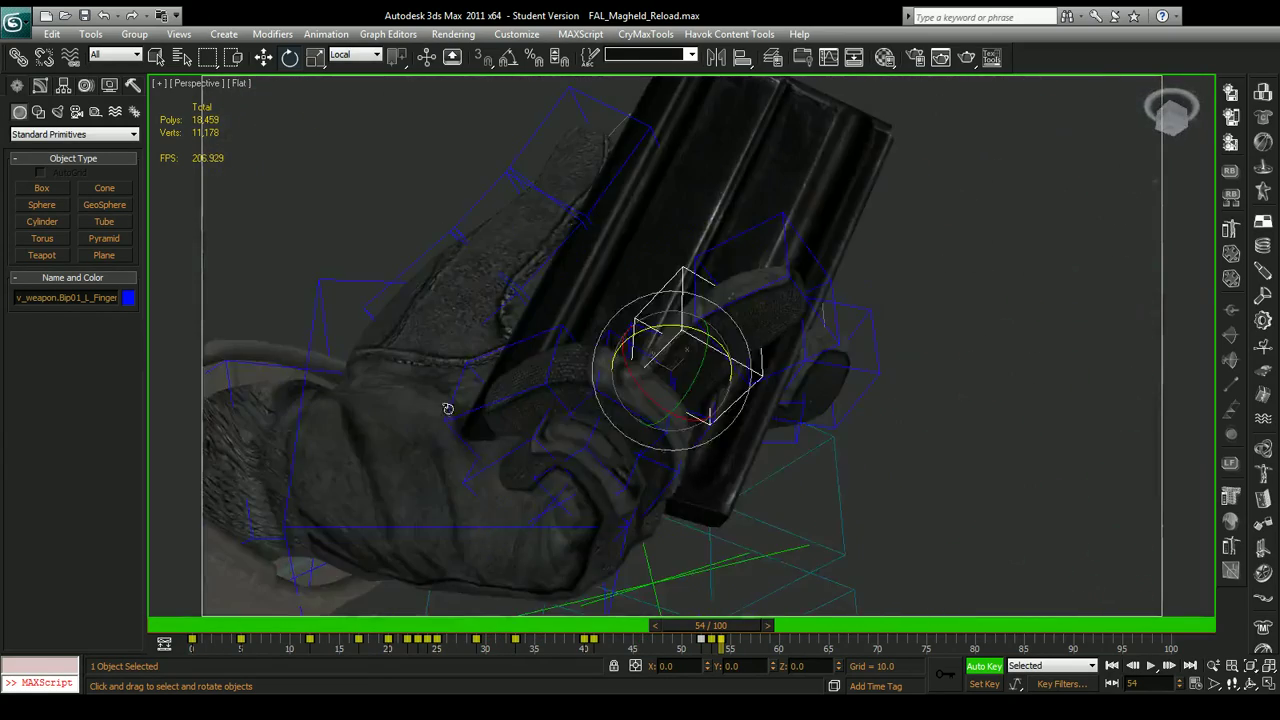
{"action": "middle_click_drag", "start_coordinate": [829, 449], "coordinate": [553, 517], "text": "alt"}
{"action": "left_click_drag", "start_coordinate": [733, 449], "coordinate": [749, 372]}
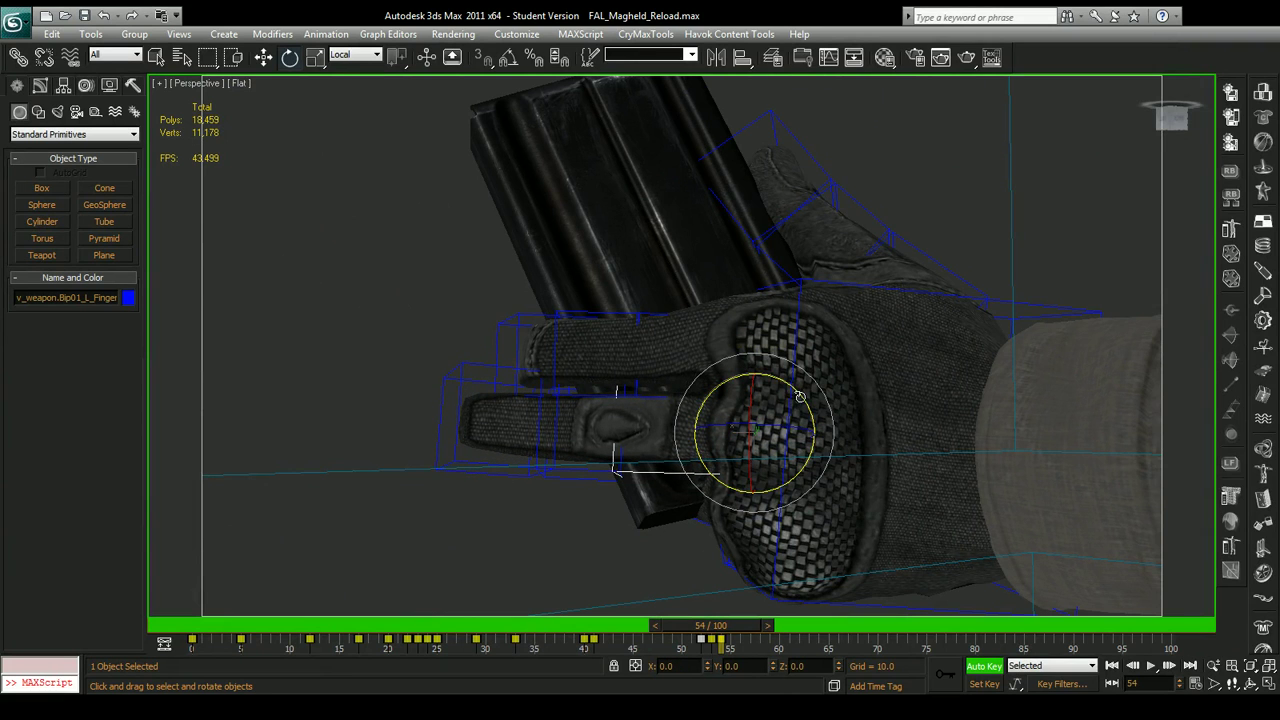
{"action": "mouse_move", "coordinate": [800, 397]}
{"action": "middle_mouse_down", "text": "alt"}
{"action": "mouse_move", "coordinate": [790, 400]}
{"action": "mouse_move", "coordinate": [798, 390]}
{"action": "middle_mouse_up", "text": "alt"}
{"action": "left_click_drag", "start_coordinate": [724, 337], "coordinate": [745, 318]}
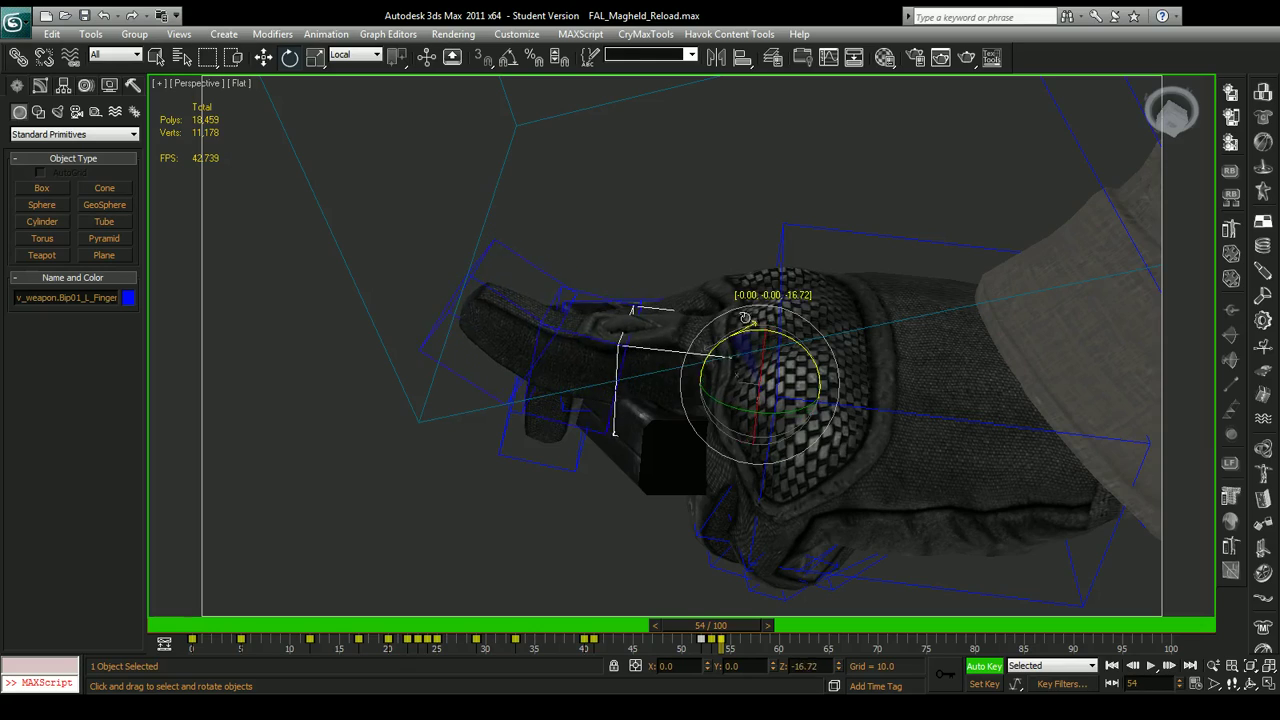
Bend the left middle finger's next joint at frame 54 and readjust its base against the magazine.
{"action": "double_click", "coordinate": [598, 325]}
{"action": "left_click_drag", "start_coordinate": [619, 315], "coordinate": [495, 352]}
{"action": "middle_click_drag", "start_coordinate": [540, 363], "coordinate": [518, 476], "text": "alt"}
{"action": "left_click", "coordinate": [756, 412]}
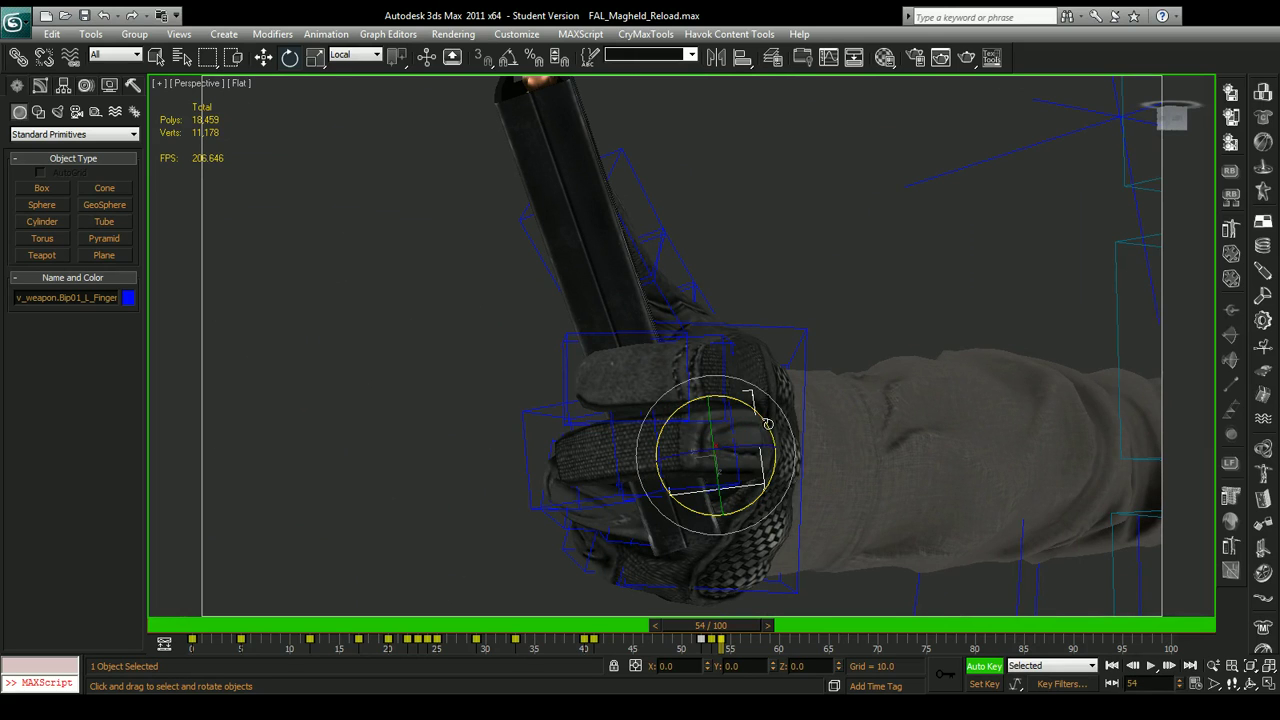
{"action": "left_click_drag", "start_coordinate": [767, 424], "coordinate": [767, 441]}
{"action": "middle_click_drag", "start_coordinate": [760, 487], "coordinate": [622, 441], "text": "alt"}
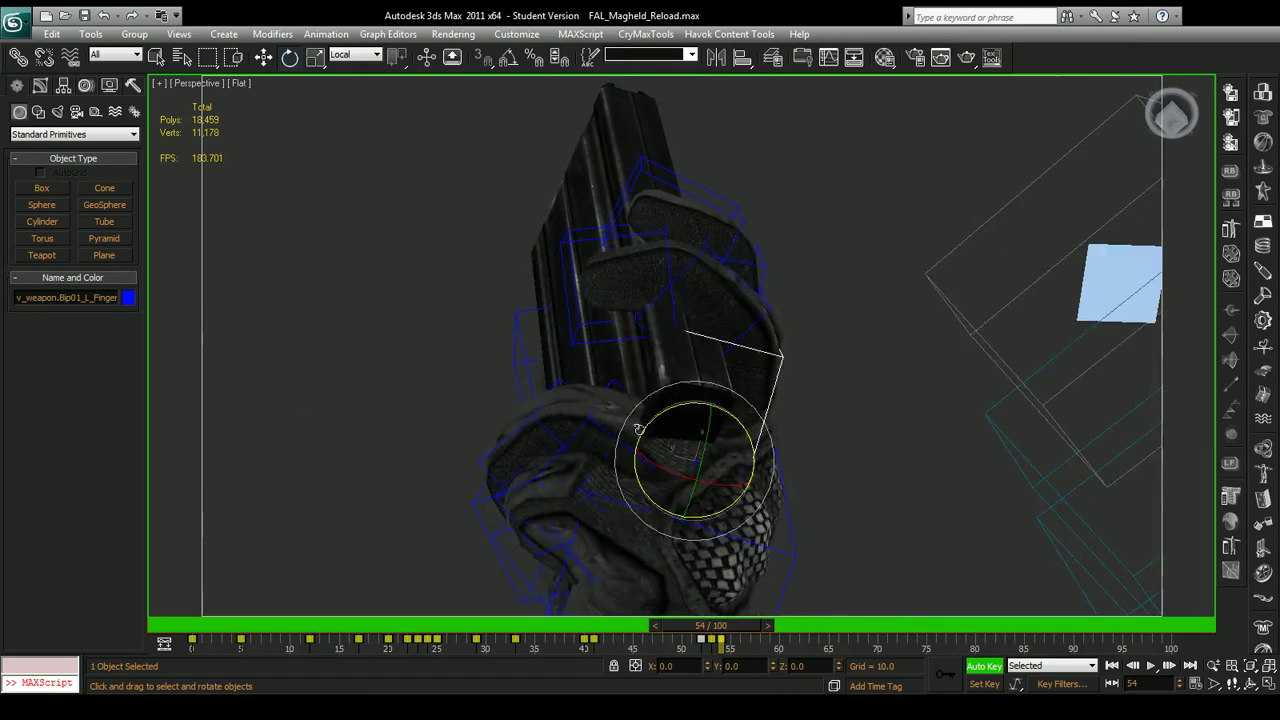
{"action": "left_click_drag", "start_coordinate": [652, 455], "coordinate": [809, 477]}
{"action": "middle_click_drag", "start_coordinate": [809, 477], "coordinate": [559, 487], "text": "alt"}
Fine-tune the left hand's rotation and position at frame 54 so the palm sits against the magazine.
{"action": "left_click", "coordinate": [505, 370]}
{"action": "middle_click_drag", "start_coordinate": [514, 371], "coordinate": [563, 437], "text": "alt"}
{"action": "left_click_drag", "start_coordinate": [563, 437], "coordinate": [563, 466]}
{"action": "left_click", "coordinate": [263, 58]}
{"action": "left_click_drag", "start_coordinate": [556, 452], "coordinate": [500, 443]}
{"action": "key", "text": "e"}
{"action": "middle_click_drag", "start_coordinate": [529, 320], "coordinate": [440, 544], "text": "alt"}
{"action": "middle_click_drag", "start_coordinate": [480, 594], "coordinate": [500, 591], "text": "alt"}
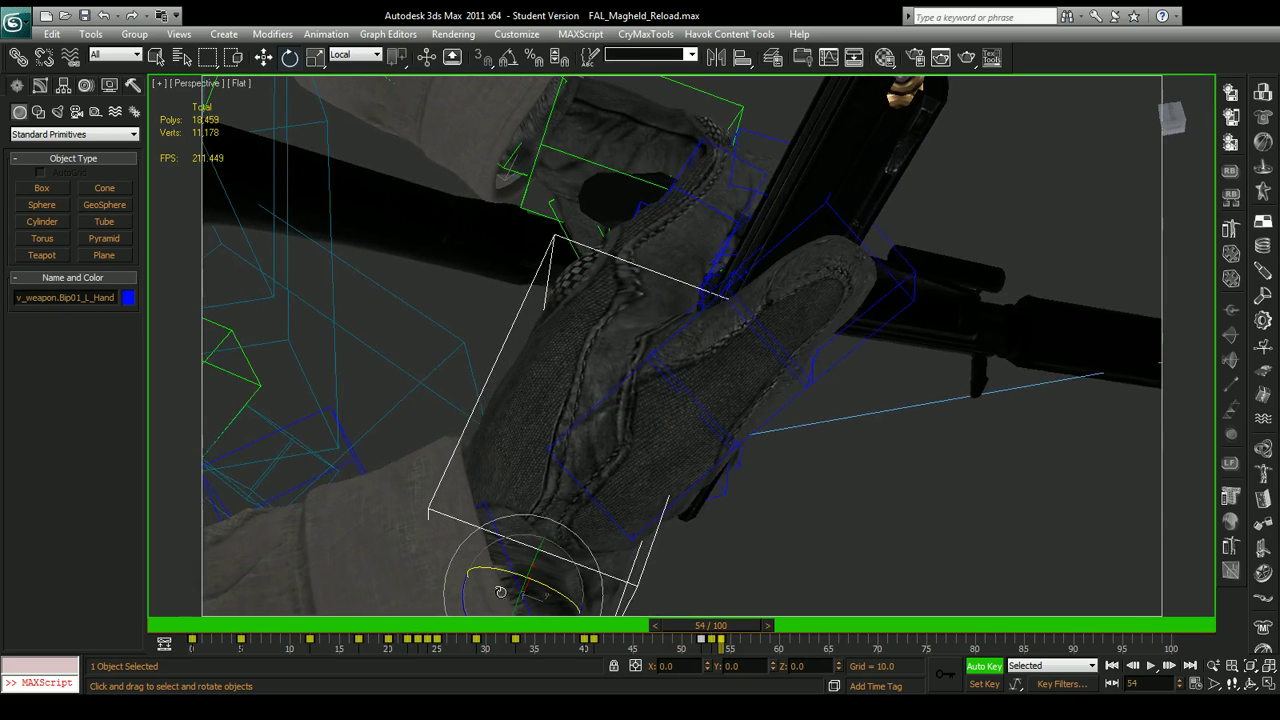
{"action": "left_click_drag", "start_coordinate": [508, 568], "coordinate": [520, 545]}
{"action": "key", "text": "w"}
{"action": "left_click_drag", "start_coordinate": [566, 612], "coordinate": [576, 609]}
{"action": "middle_click_drag", "start_coordinate": [576, 609], "coordinate": [508, 416], "text": "alt"}
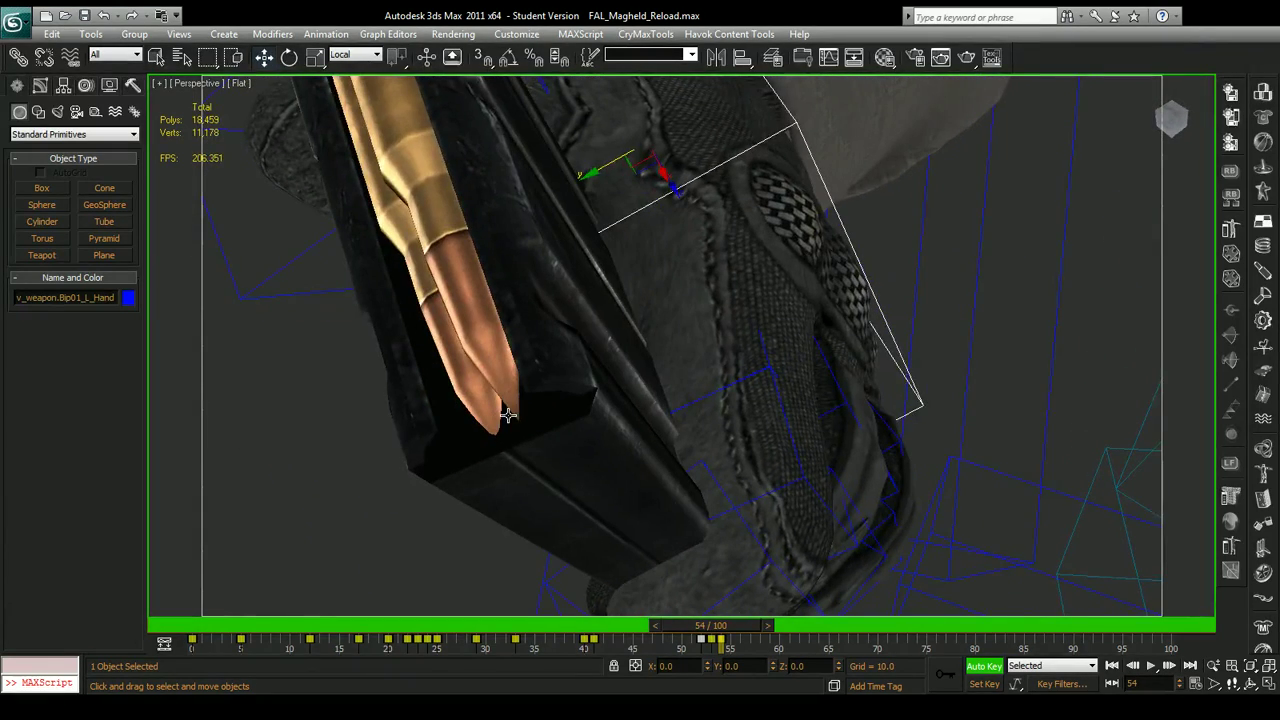
Slightly rotate a left finger joint at frame 54 and reposition the left hand against the side of the magazine.
{"action": "left_click", "coordinate": [764, 348]}
{"action": "mouse_move", "coordinate": [745, 333]}
{"action": "left_mouse_down"}
{"action": "mouse_move", "coordinate": [752, 302]}
{"action": "mouse_move", "coordinate": [743, 327]}
{"action": "left_mouse_up"}
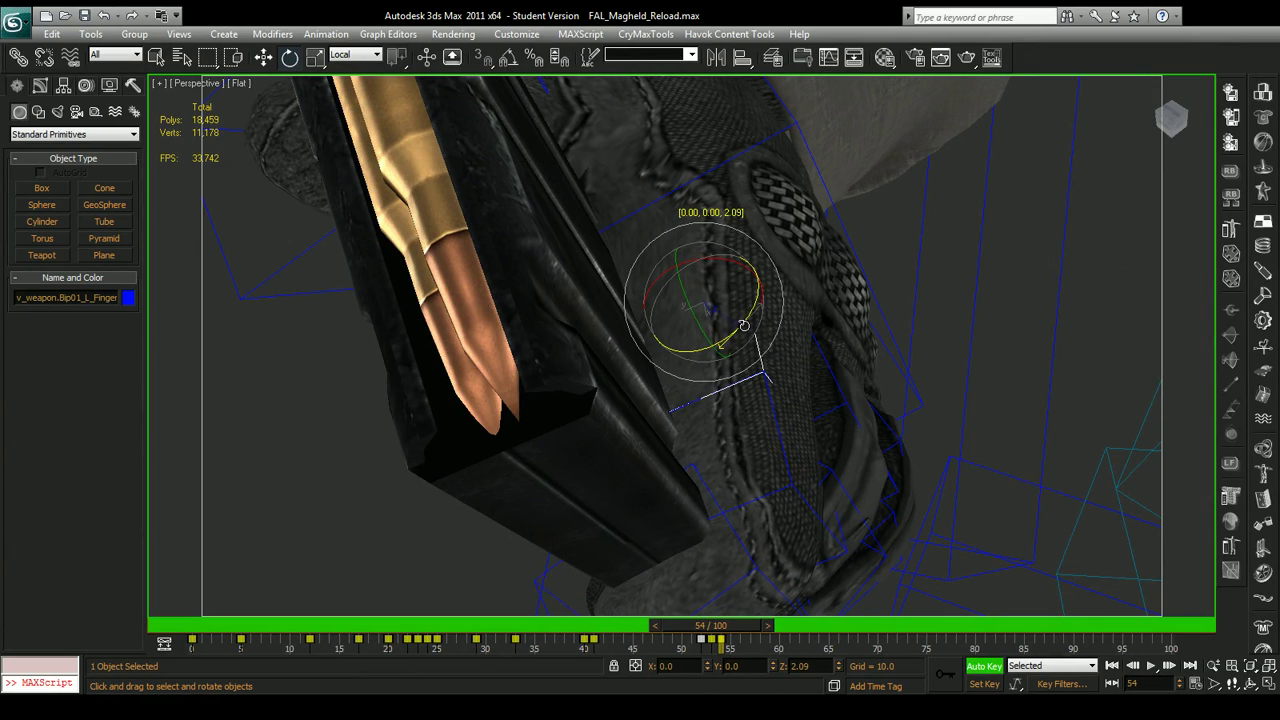
{"action": "left_click", "coordinate": [676, 191]}
{"action": "left_click", "coordinate": [265, 58]}
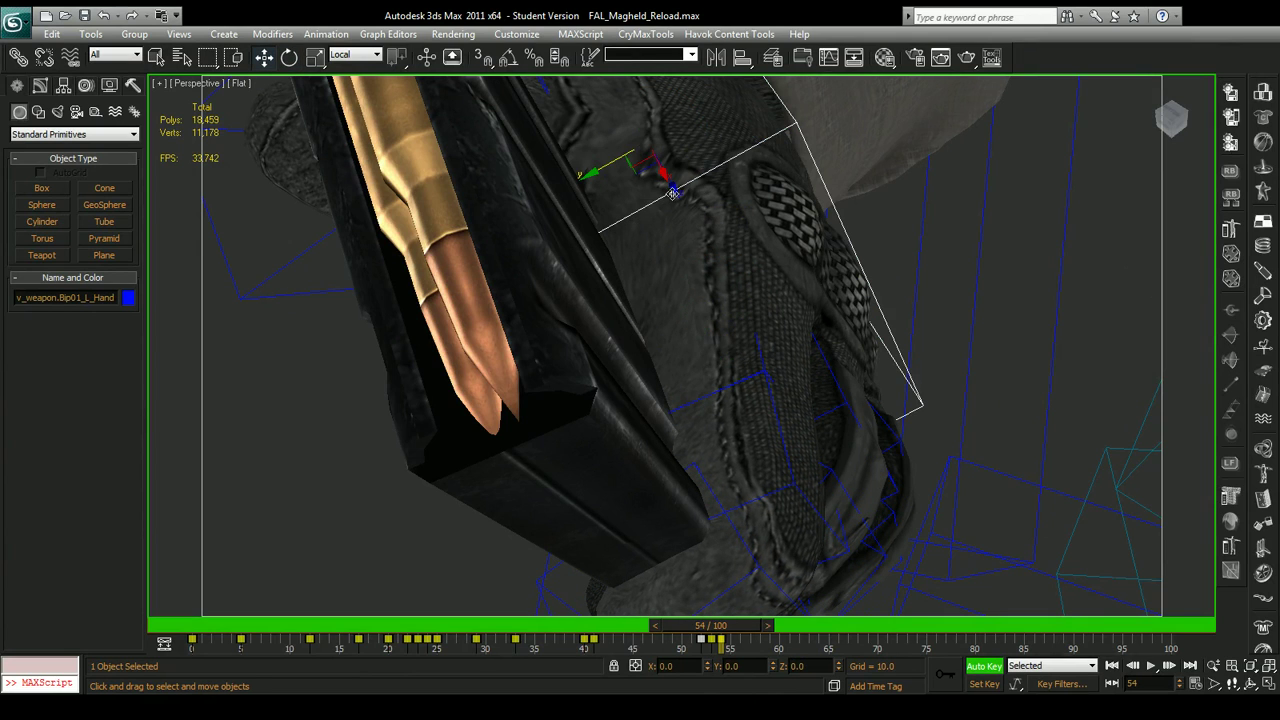
{"action": "left_click_drag", "start_coordinate": [707, 666], "coordinate": [706, 668]}
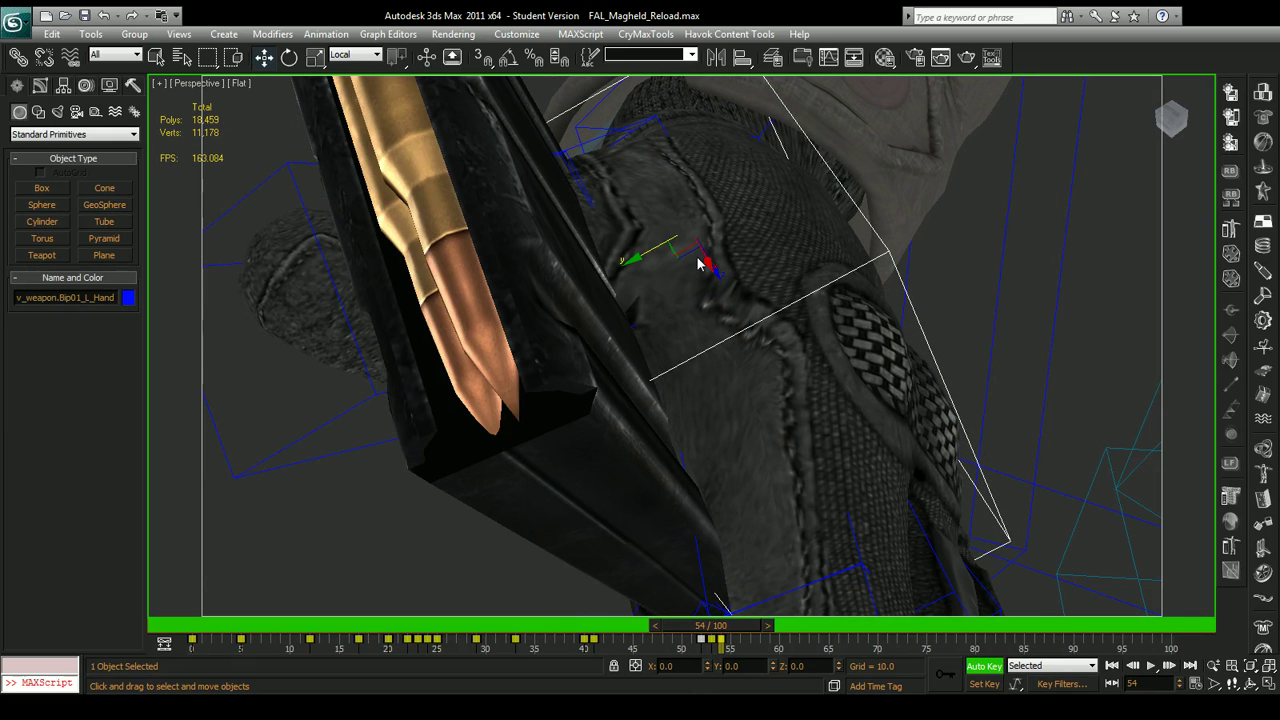
{"action": "left_click_drag", "start_coordinate": [701, 262], "coordinate": [688, 166]}
{"action": "middle_click_drag", "start_coordinate": [688, 166], "coordinate": [608, 371], "text": "alt"}
Rotate the left thumb's joint at frame 54 so the thumb lies along the side of the magazine.
{"action": "left_click", "coordinate": [448, 300]}
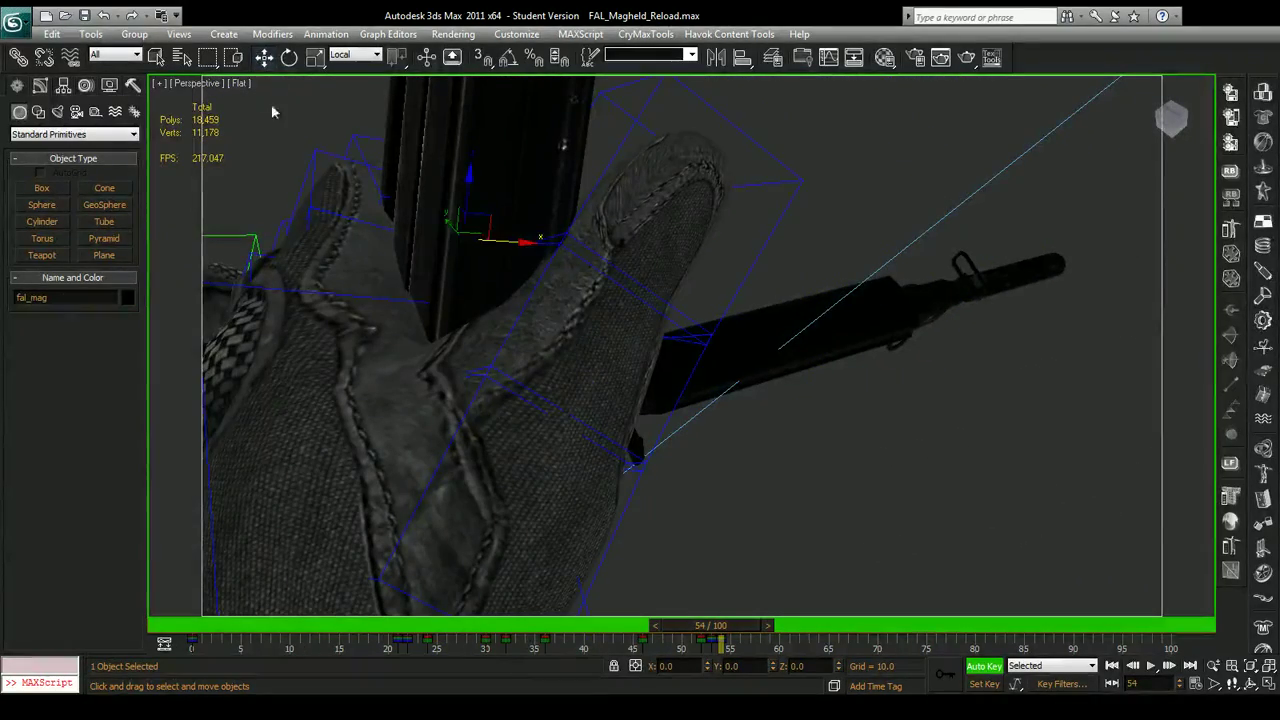
{"action": "left_click", "coordinate": [288, 59]}
{"action": "left_click", "coordinate": [411, 566]}
{"action": "left_click_drag", "start_coordinate": [391, 577], "coordinate": [396, 407]}
{"action": "middle_click_drag", "start_coordinate": [396, 407], "coordinate": [886, 343], "text": "alt"}
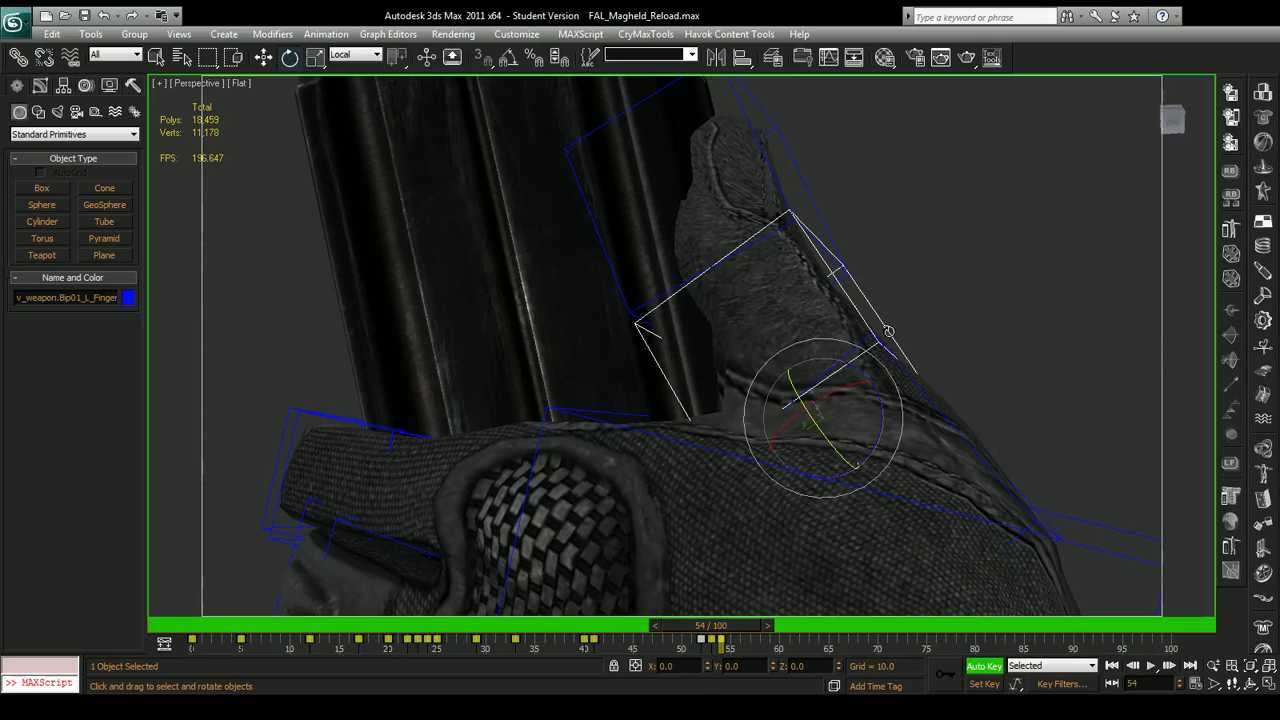
{"action": "left_click_drag", "start_coordinate": [864, 377], "coordinate": [873, 386]}
Rotate the left ring finger at frame 54 and swing it clear of the neighbouring middle finger.
{"action": "middle_click_drag", "start_coordinate": [590, 426], "coordinate": [697, 326]}
{"action": "middle_click_drag", "start_coordinate": [538, 455], "coordinate": [946, 466], "text": "alt"}
{"action": "mouse_move", "coordinate": [897, 415]}
{"action": "left_mouse_down"}
{"action": "mouse_move", "coordinate": [929, 401]}
{"action": "mouse_move", "coordinate": [915, 412]}
{"action": "left_mouse_up"}
{"action": "middle_click_drag", "start_coordinate": [915, 412], "coordinate": [700, 251], "text": "alt"}
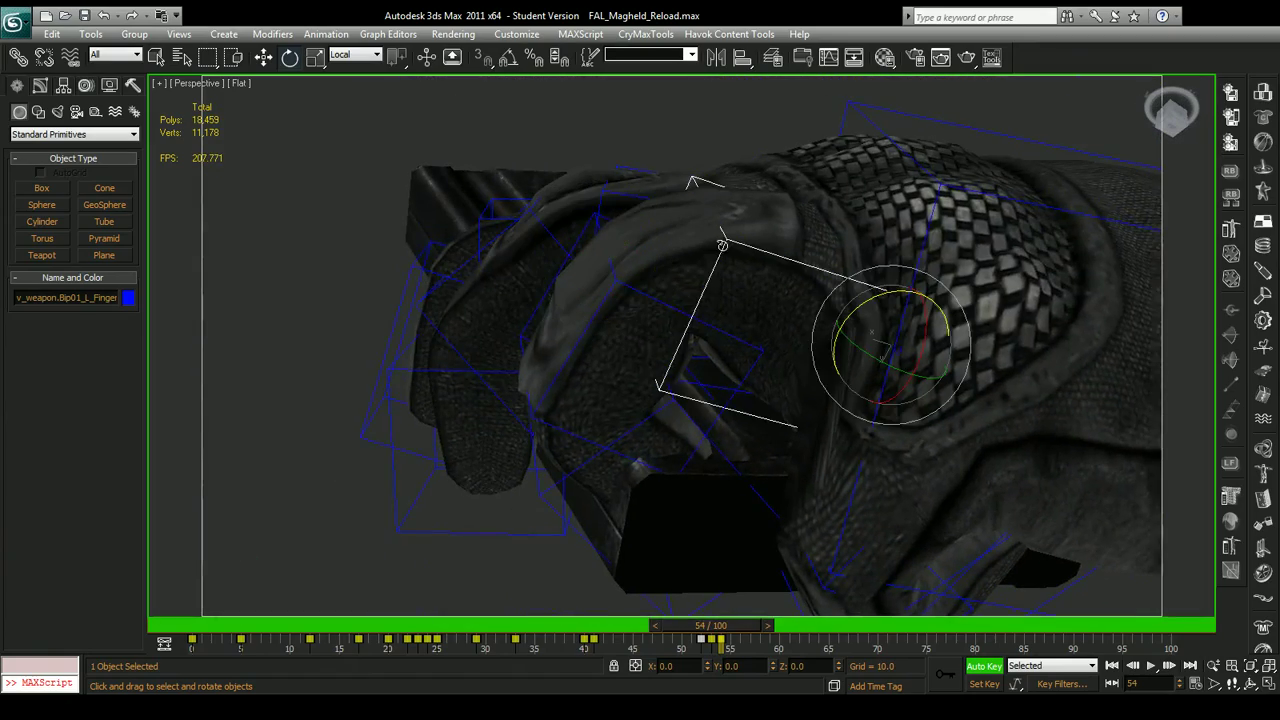
{"action": "middle_click_drag", "start_coordinate": [875, 307], "coordinate": [686, 334], "text": "alt"}
{"action": "left_click", "coordinate": [680, 336]}
{"action": "mouse_move", "coordinate": [761, 281]}
{"action": "left_mouse_down"}
{"action": "mouse_move", "coordinate": [752, 240]}
{"action": "mouse_move", "coordinate": [745, 283]}
{"action": "left_mouse_up"}
Rotate the left middle finger's second joint and base joint at frame 54 to bring it around the magazine.
{"action": "left_click", "coordinate": [604, 320]}
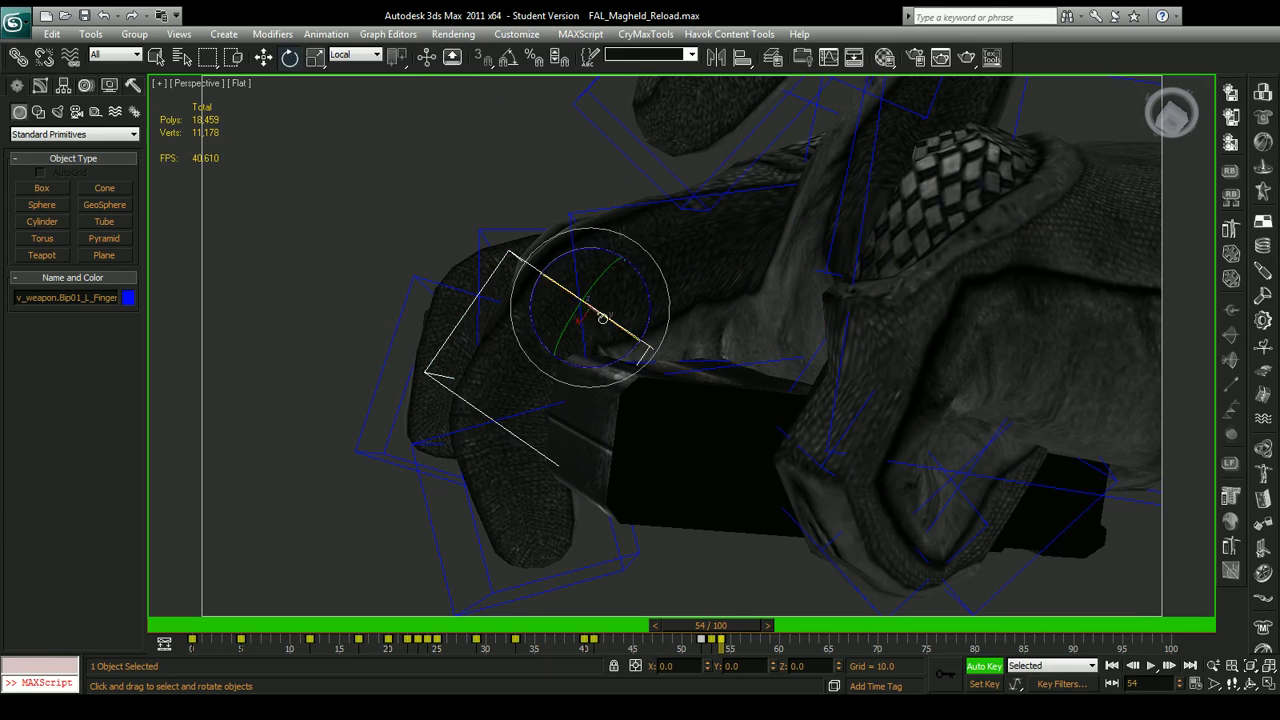
{"action": "left_click_drag", "start_coordinate": [562, 258], "coordinate": [578, 248]}
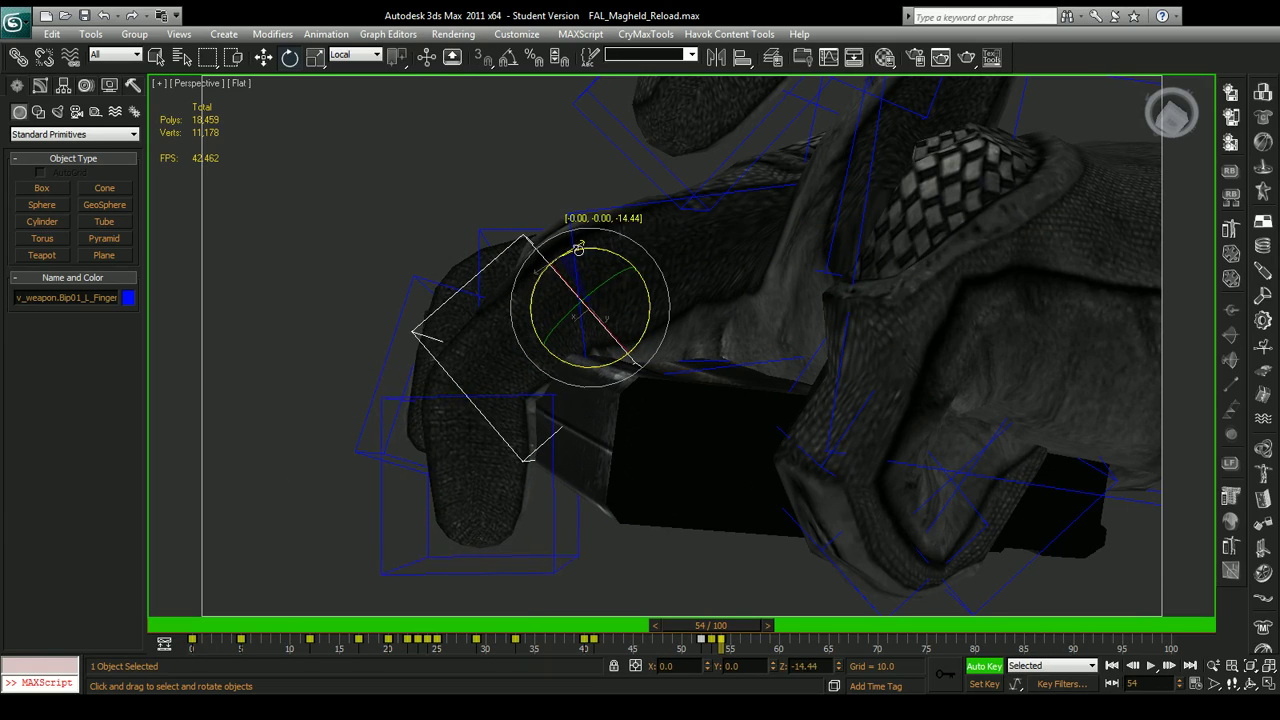
{"action": "left_click", "coordinate": [611, 207]}
{"action": "left_click_drag", "start_coordinate": [770, 238], "coordinate": [764, 225]}
Fine-tune the bend of the left middle finger's tip and second joint at frame 54 against the magazine.
{"action": "left_click", "coordinate": [420, 366]}
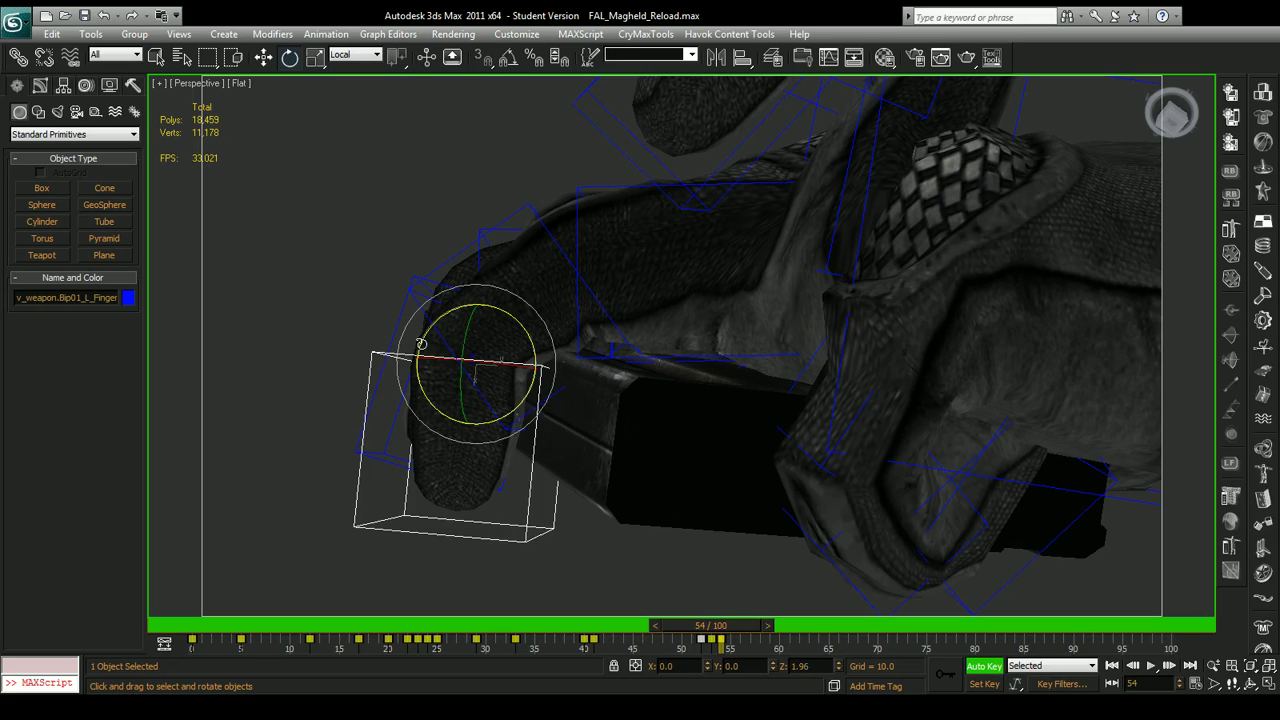
{"action": "left_click_drag", "start_coordinate": [421, 344], "coordinate": [420, 368]}
{"action": "left_click", "coordinate": [485, 240]}
{"action": "left_click_drag", "start_coordinate": [534, 256], "coordinate": [528, 275]}
{"action": "left_click", "coordinate": [532, 364]}
{"action": "left_click_drag", "start_coordinate": [529, 341], "coordinate": [550, 375]}
Swing the left ring finger back at frame 54, curl its joints around the magazine, and angle its base toward the middle finger.
{"action": "left_click", "coordinate": [837, 212]}
{"action": "left_click_drag", "start_coordinate": [841, 247], "coordinate": [692, 333]}
{"action": "left_click", "coordinate": [690, 320]}
{"action": "left_click_drag", "start_coordinate": [600, 263], "coordinate": [661, 221]}
{"action": "left_click", "coordinate": [577, 410]}
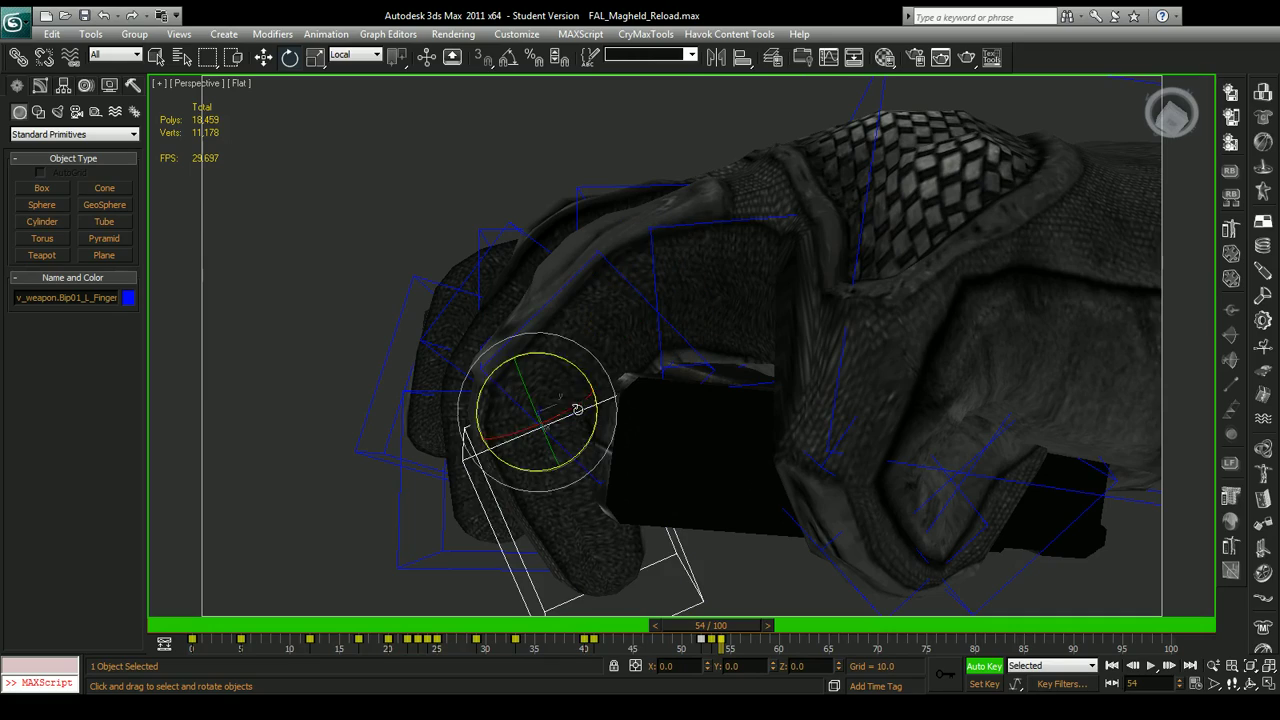
{"action": "left_click_drag", "start_coordinate": [553, 357], "coordinate": [584, 356]}
{"action": "middle_click_drag", "start_coordinate": [649, 237], "coordinate": [886, 432], "text": "alt"}
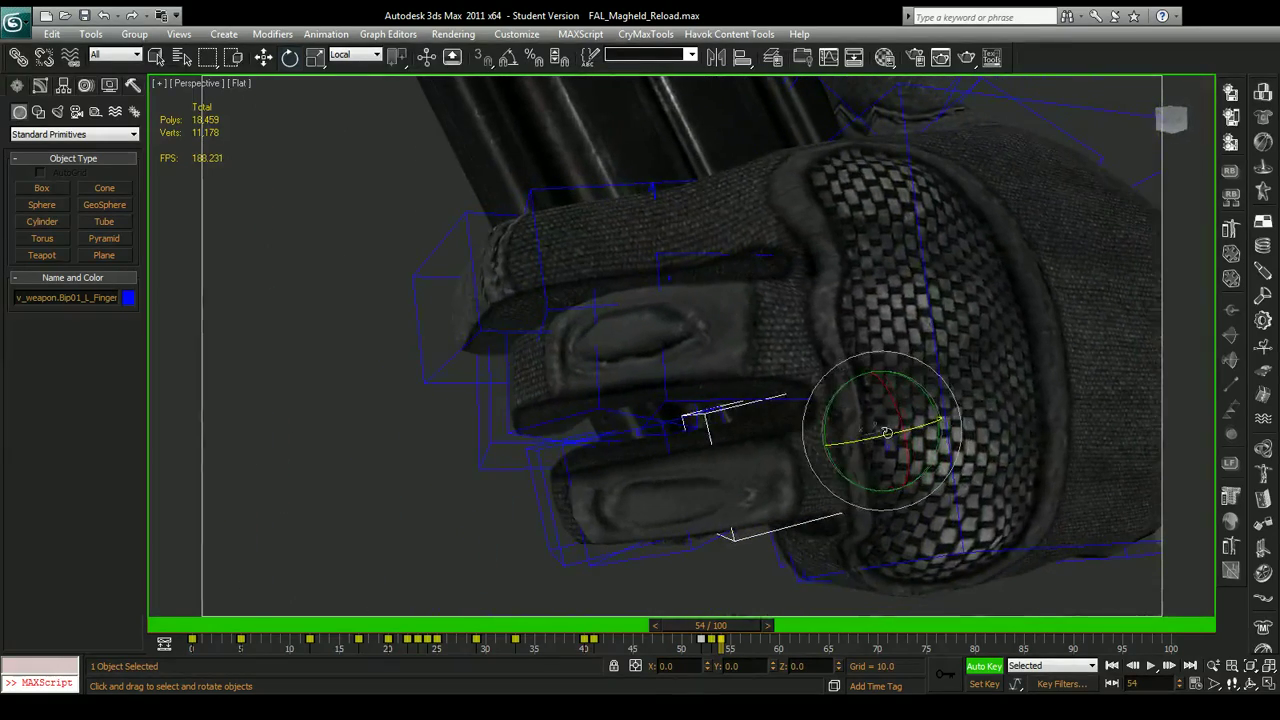
{"action": "left_click_drag", "start_coordinate": [890, 414], "coordinate": [840, 404]}
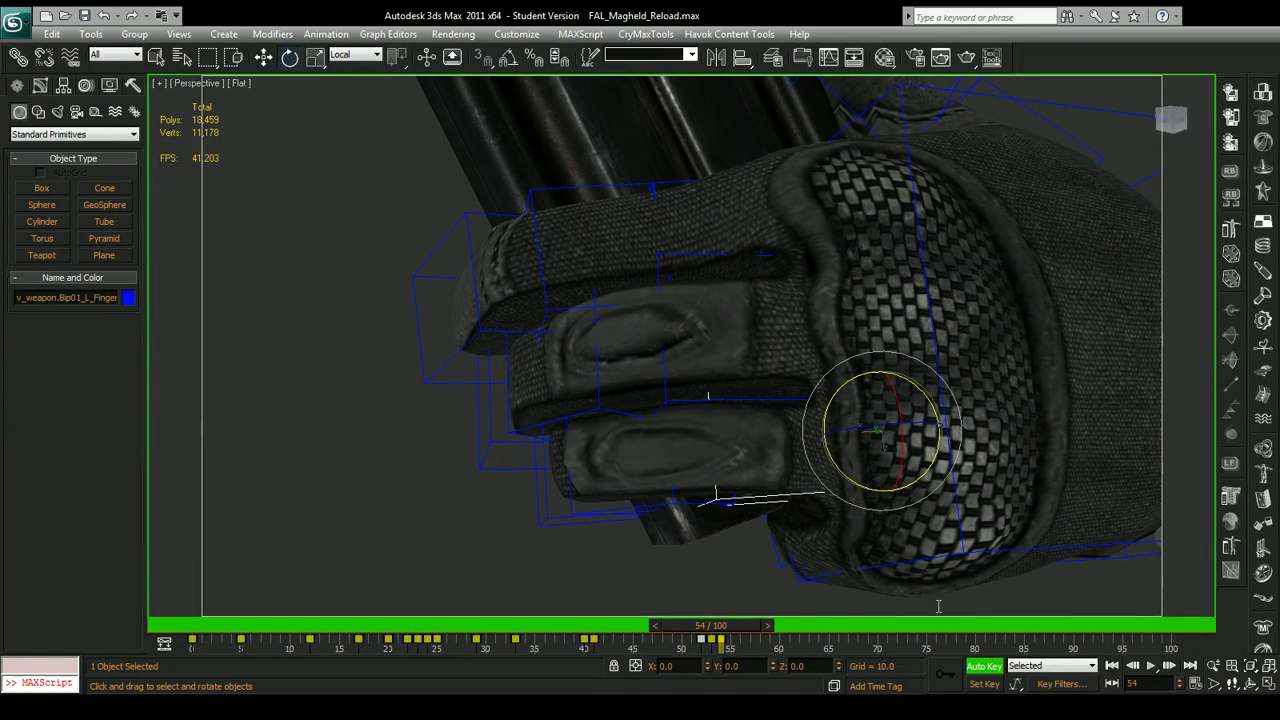